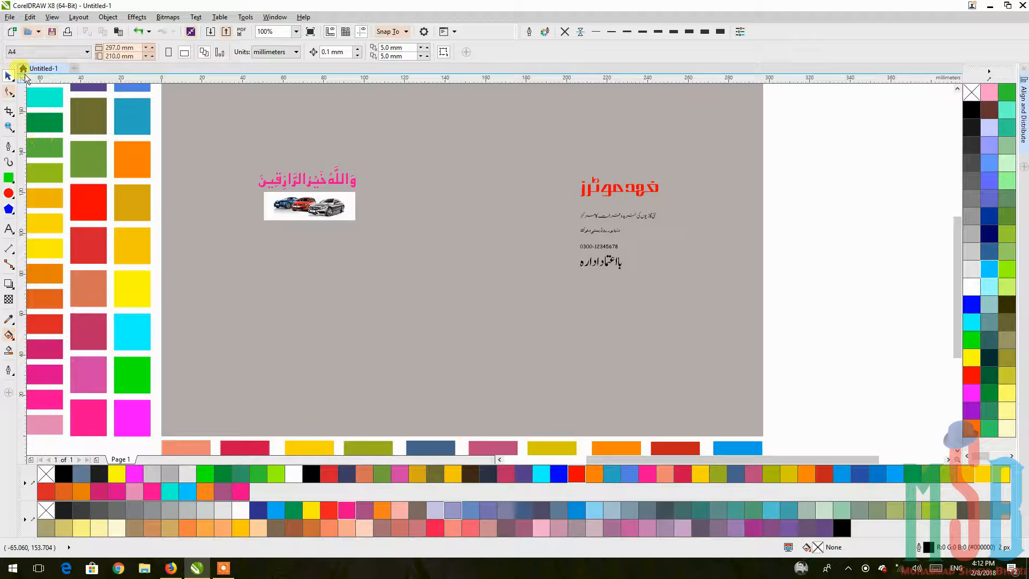
pyautogui.click(218, 17)
pyautogui.moveTo(244, 18)
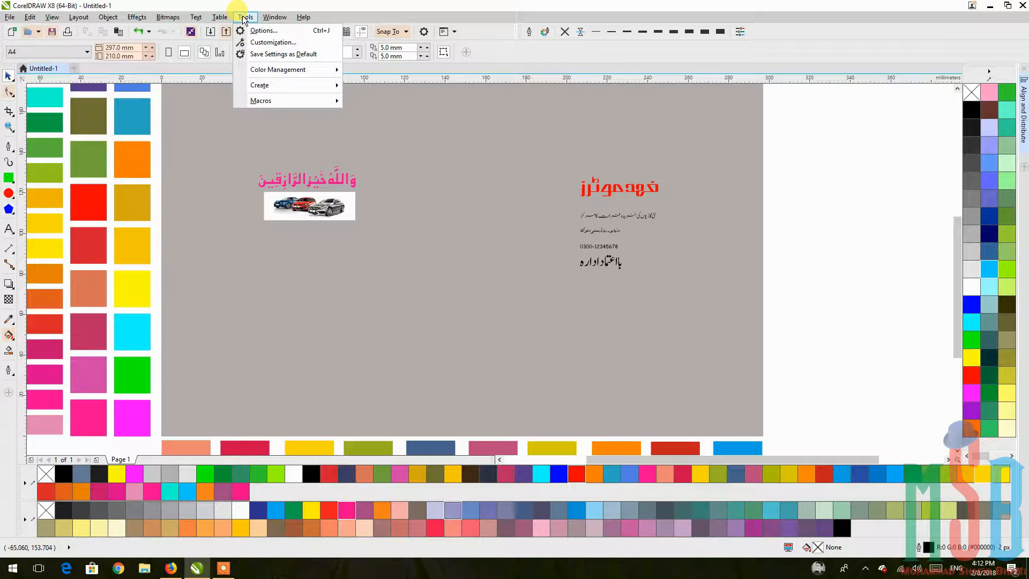
pyautogui.click(633, 214)
# Draw a rectangle about 94 × 57 mm on the page between the car picture and the red Urdu heading
pyautogui.click(9, 178)
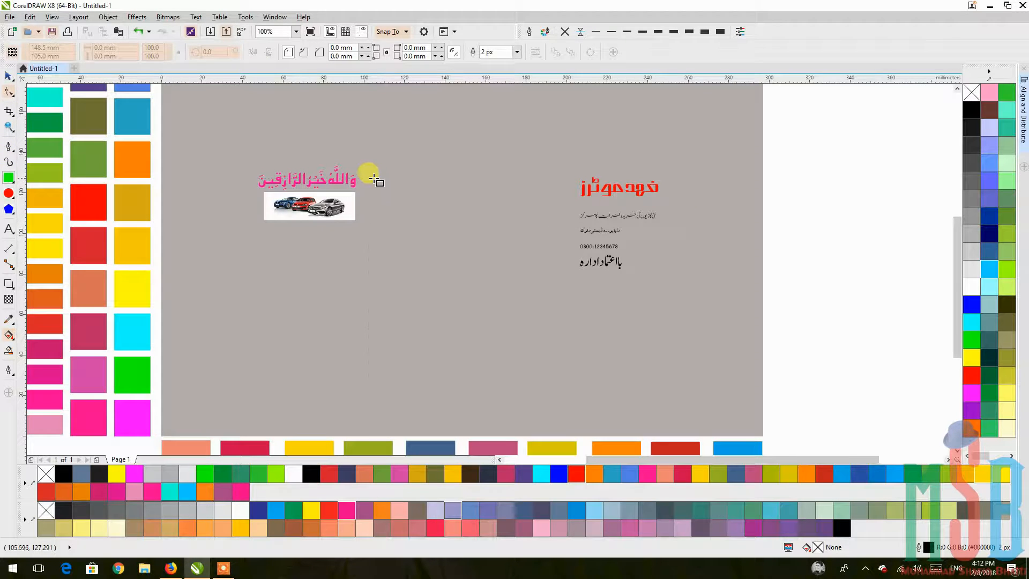
pyautogui.moveTo(368, 177); pyautogui.dragTo(561, 295)
pyautogui.click(8, 76)
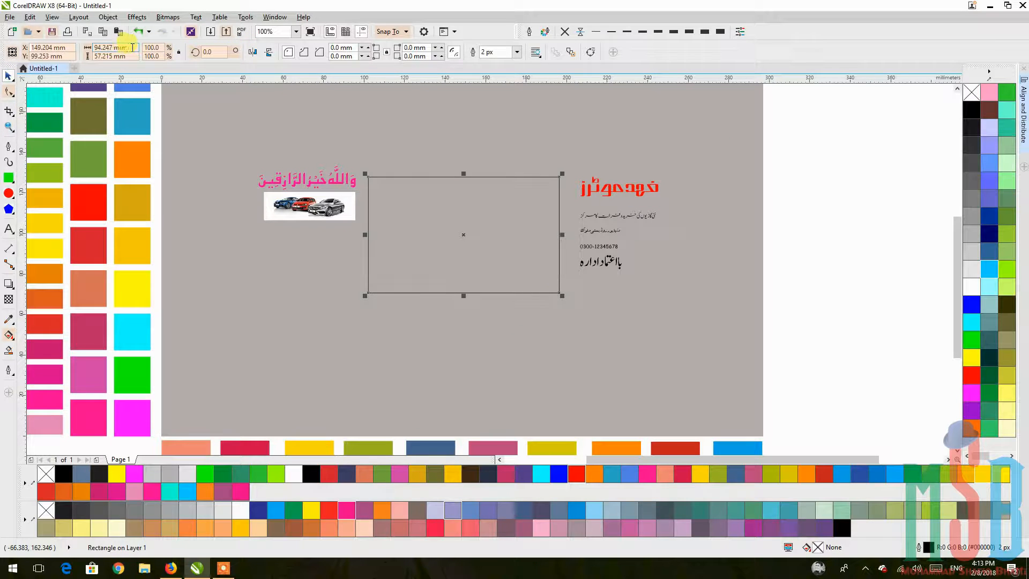
# Switch the document units to inches and resize the rectangle to 3.5 × 2 inches
pyautogui.click(555, 91)
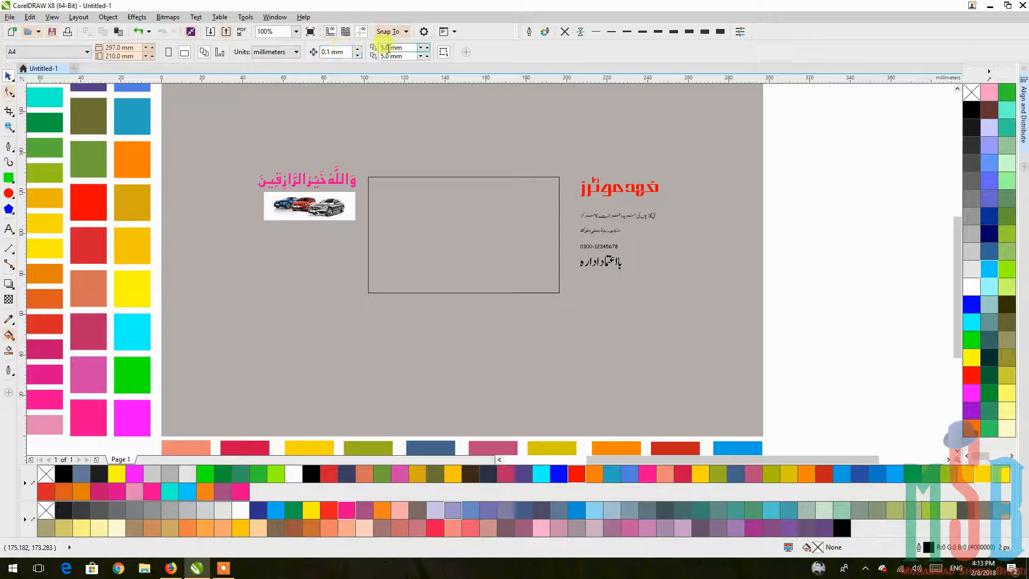
pyautogui.click(273, 52)
pyautogui.click(268, 65)
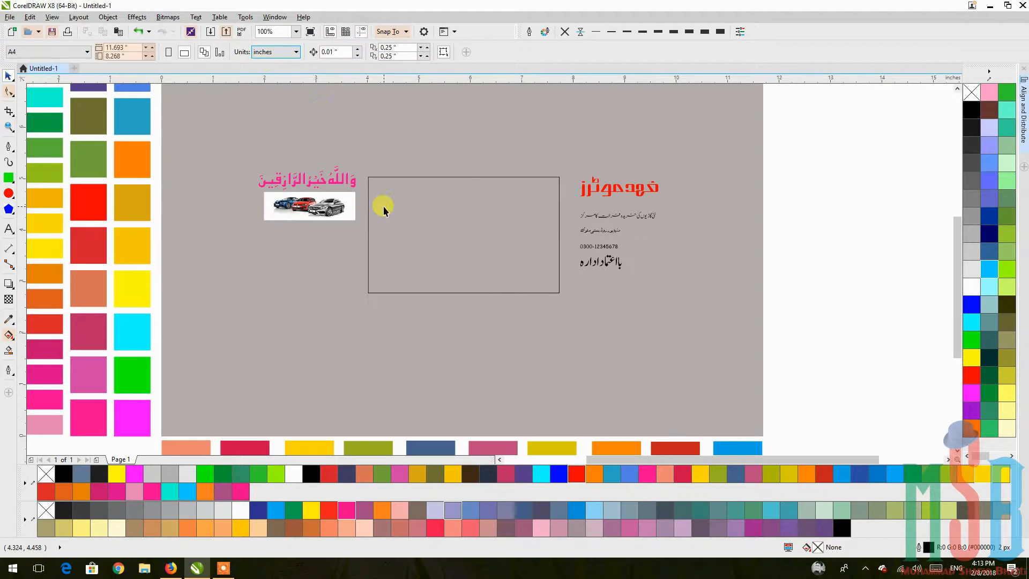
pyautogui.click(383, 206)
pyautogui.write('3.5')
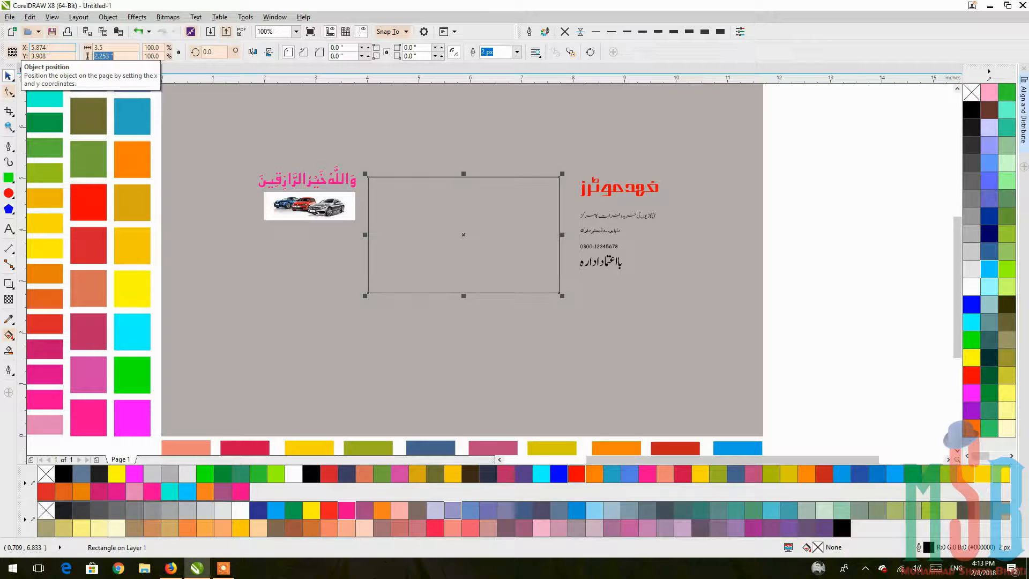
pyautogui.write('2')
pyautogui.press('Return')
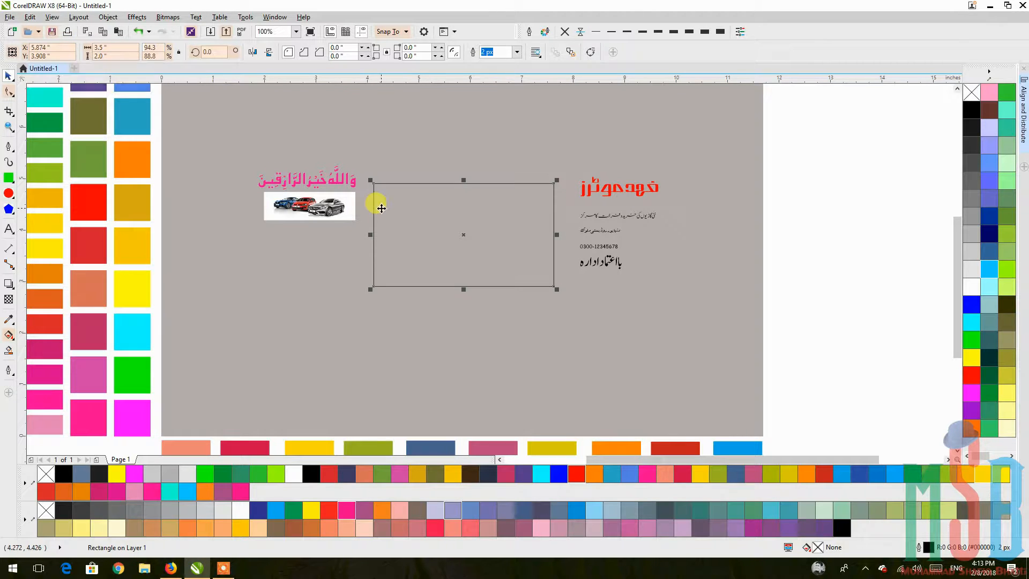
# Draw a second rectangle, size it to 3.2 × 1.8 inches and center it on the page
pyautogui.click(9, 177)
pyautogui.moveTo(713, 122); pyautogui.dragTo(810, 209)
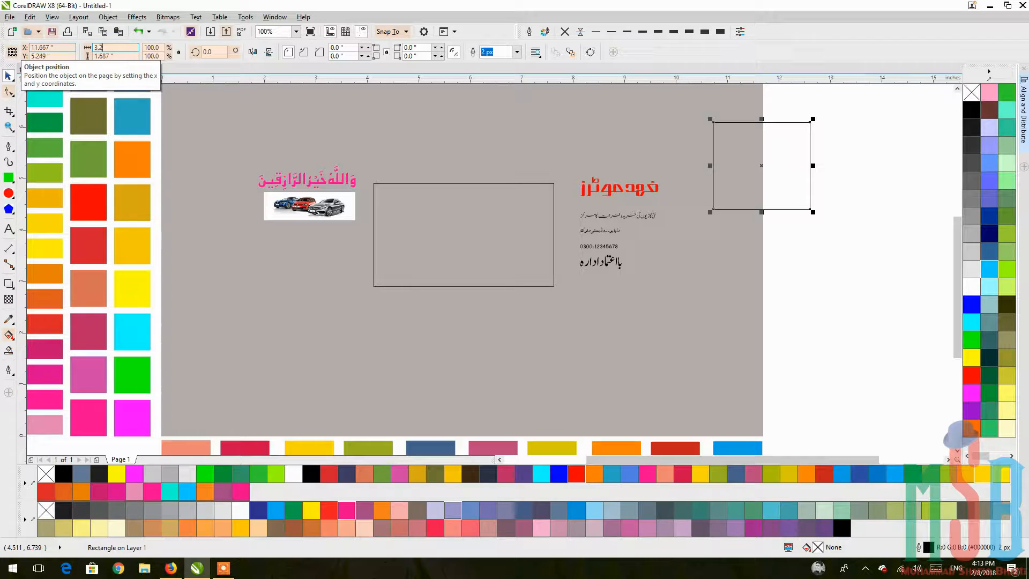
pyautogui.press('Return')
pyautogui.press('p')
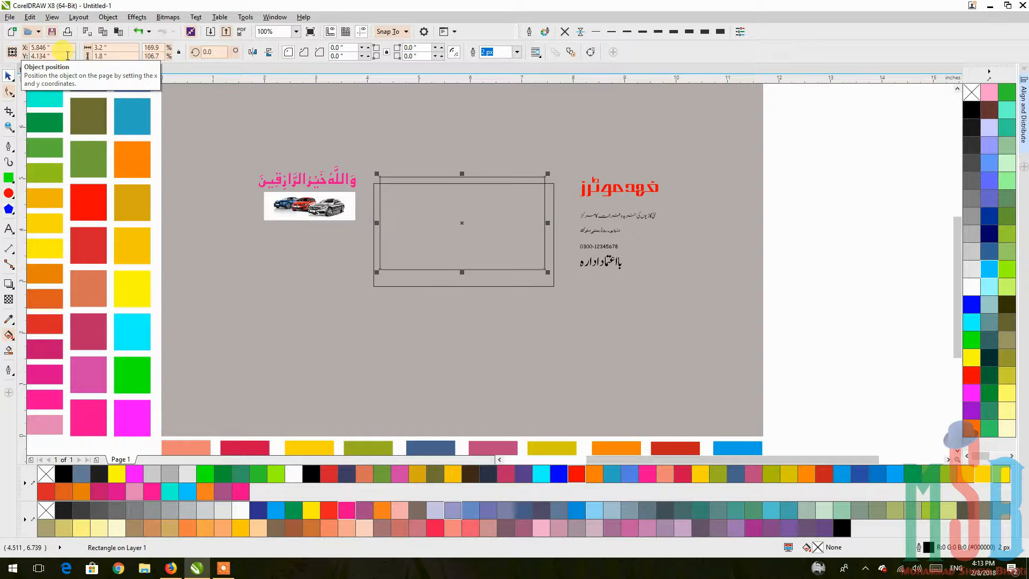
# Center the 3.5 × 2 inch rectangle on the page so it evenly surrounds the smaller rectangle
pyautogui.click(809, 205)
pyautogui.click(544, 281)
pyautogui.moveTo(543, 281); pyautogui.dragTo(542, 270)
pyautogui.click(807, 192)
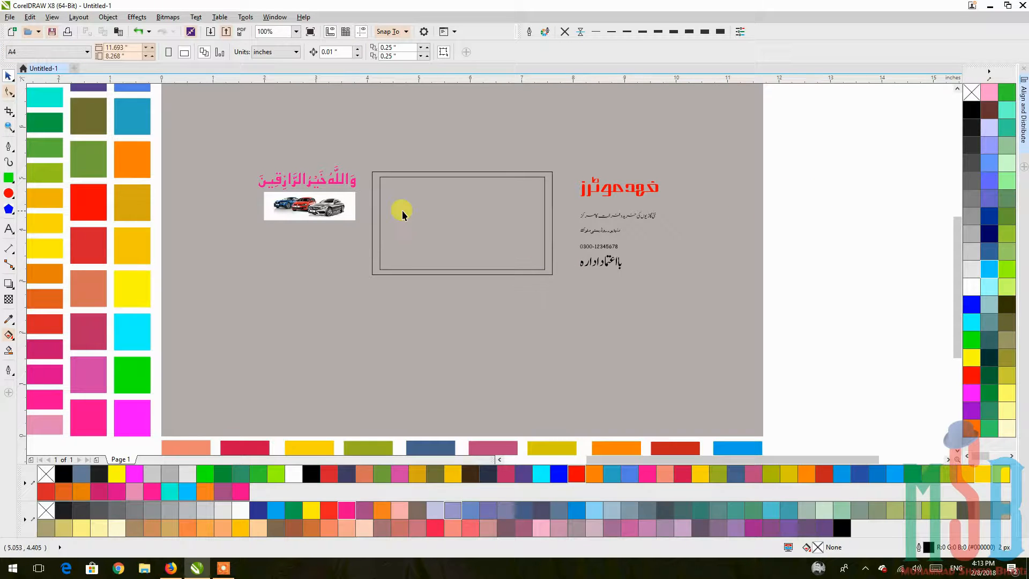
# Draw a guide rectangle about 2.6 × 1.3 inches across the card's lower edge and center it horizontally on the card
pyautogui.scroll(1, 401, 210)
pyautogui.moveTo(402, 210); pyautogui.dragTo(362, 179)
pyautogui.scroll(-1, 360, 196)
pyautogui.scroll(1, 361, 179)
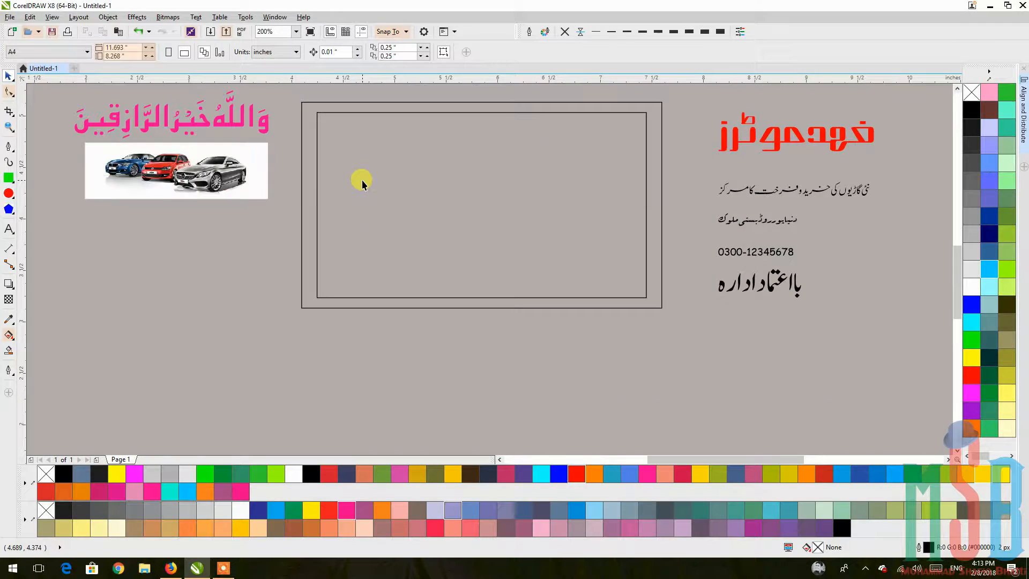
pyautogui.click(9, 179)
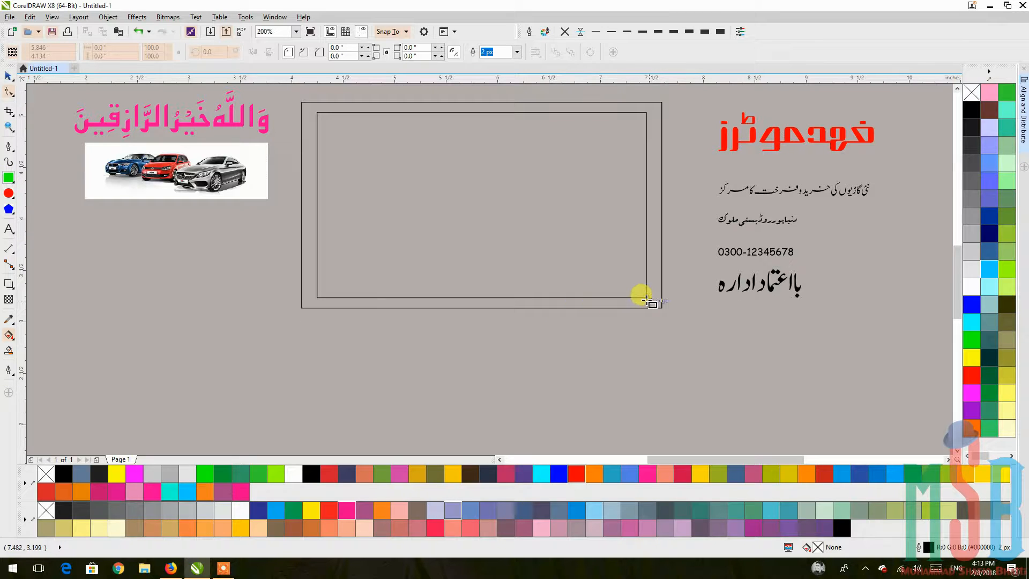
pyautogui.moveTo(672, 387)
pyautogui.mouseDown()
pyautogui.moveTo(395, 246)
pyautogui.moveTo(401, 252)
pyautogui.mouseUp()
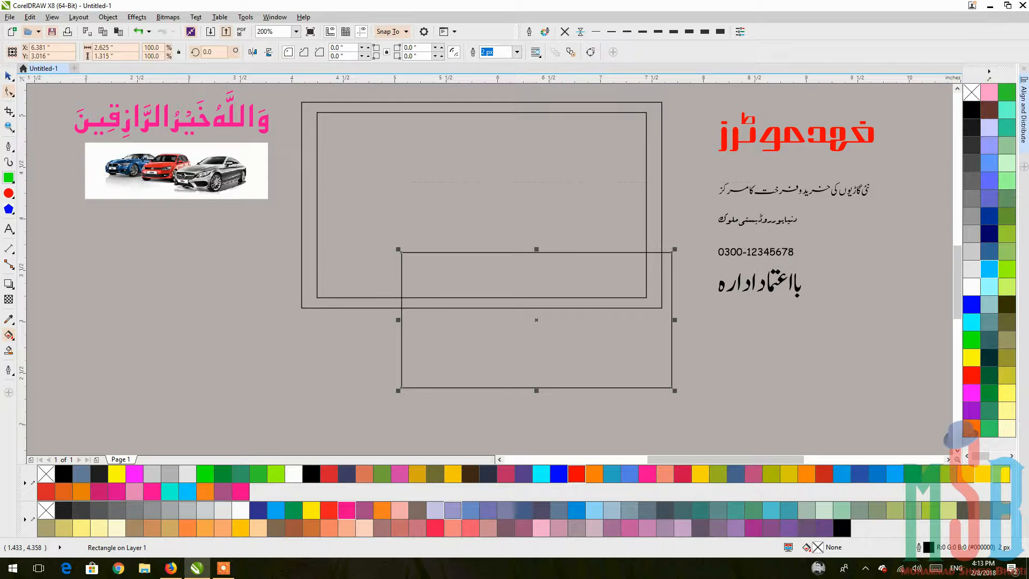
pyautogui.click(8, 77)
pyautogui.moveTo(554, 340); pyautogui.dragTo(480, 318)
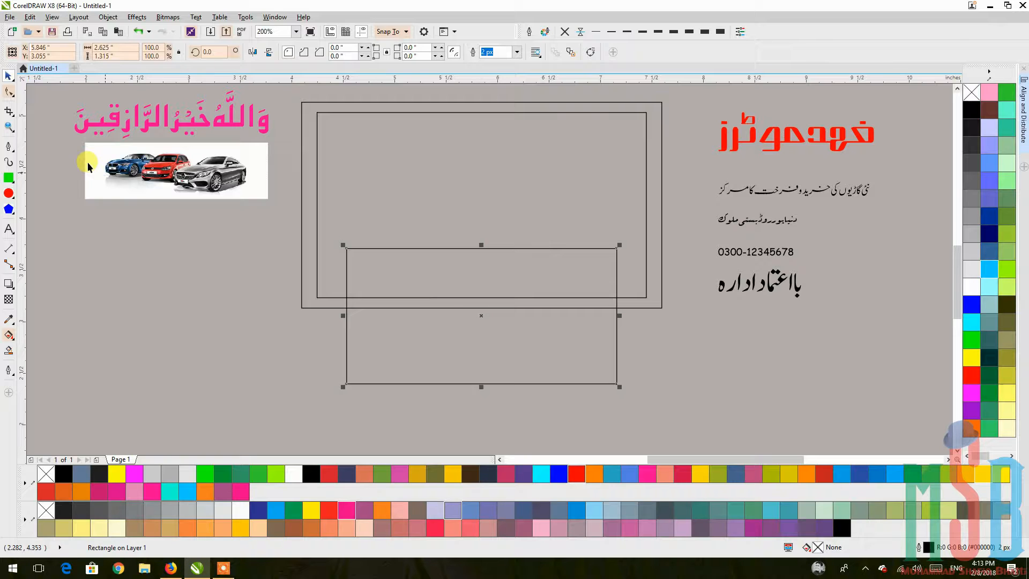
# Draw a closed trapezoid joining the guide rectangle's upper corners to the card's lower corners, and delete the guide rectangle
pyautogui.click(9, 147)
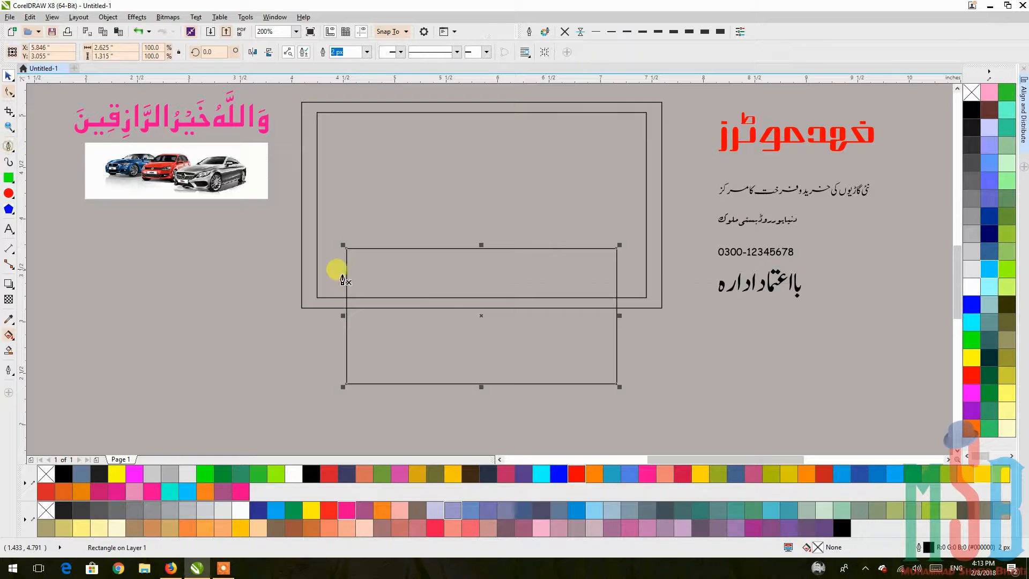
pyautogui.click(347, 248)
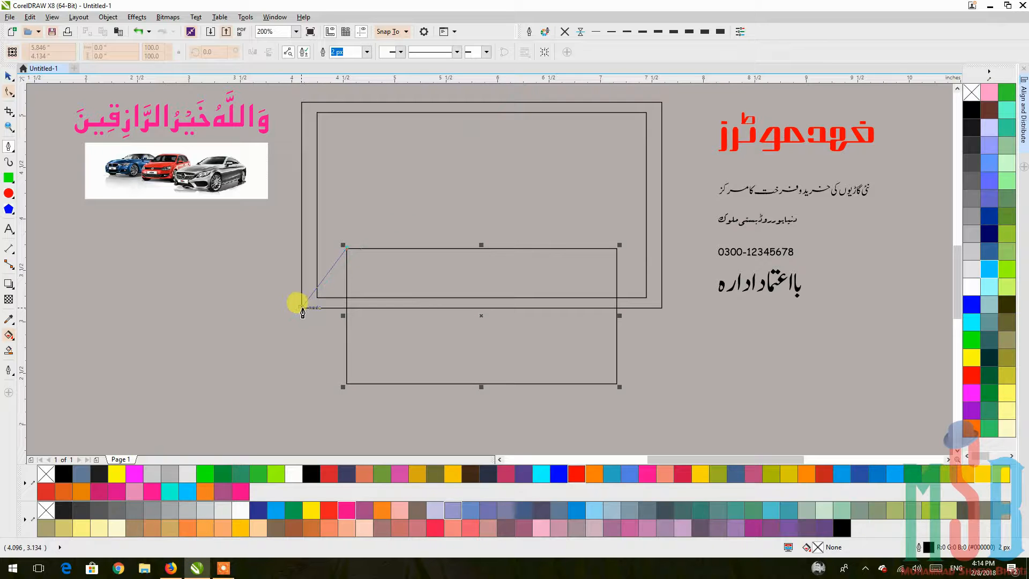
pyautogui.click(301, 307)
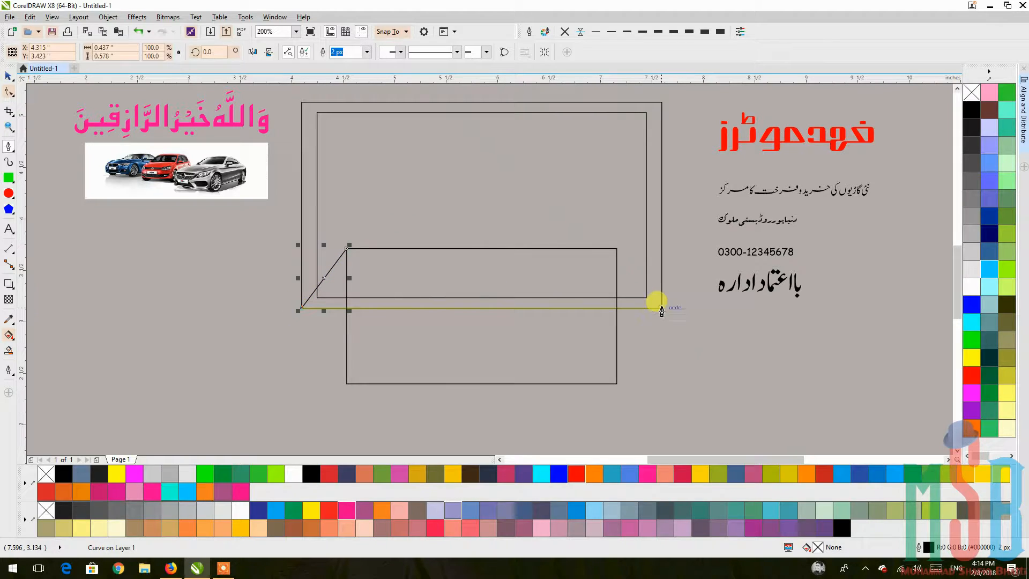
pyautogui.click(633, 293)
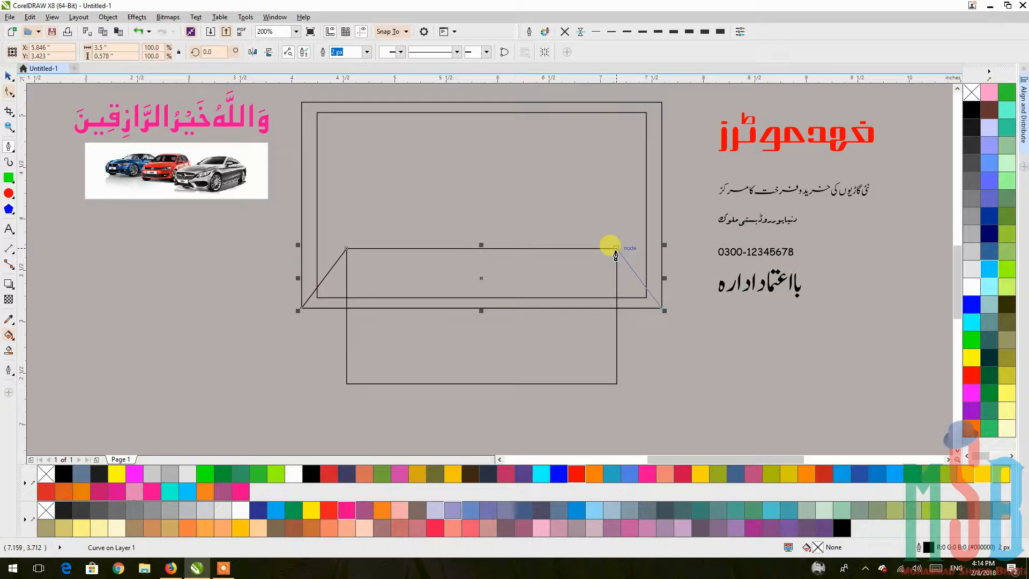
pyautogui.click(615, 248)
pyautogui.click(346, 248)
pyautogui.click(9, 92)
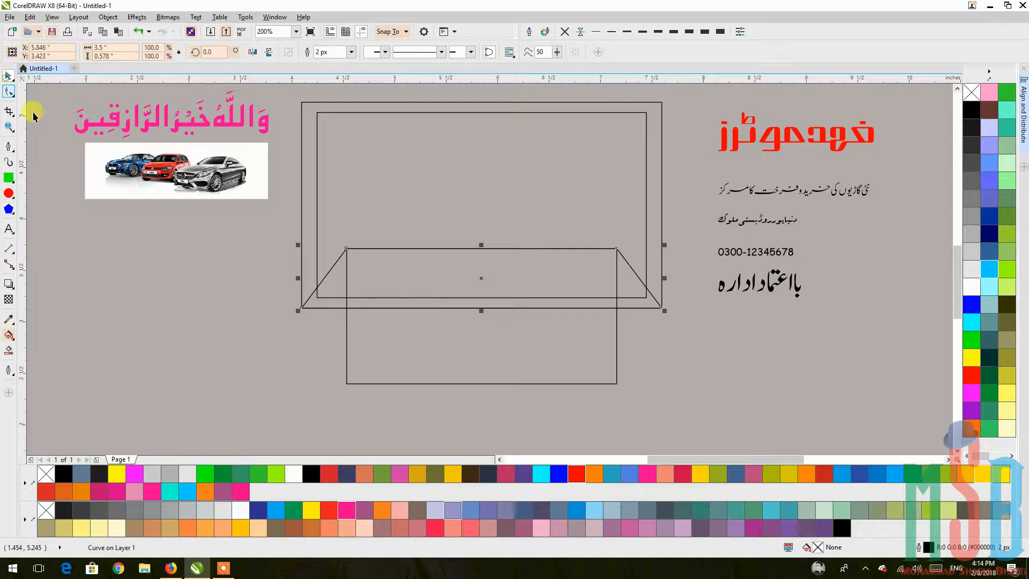
pyautogui.click(426, 340)
pyautogui.press('Delete')
# Fill the trapezoid with green and the outer card rectangle with white
pyautogui.click(443, 268)
pyautogui.click(970, 340)
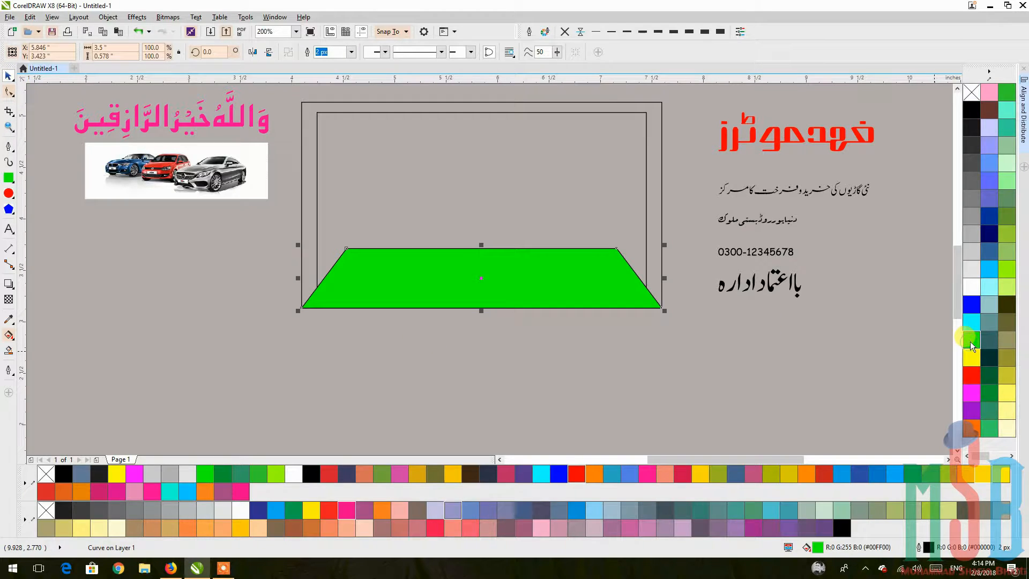
pyautogui.click(659, 220)
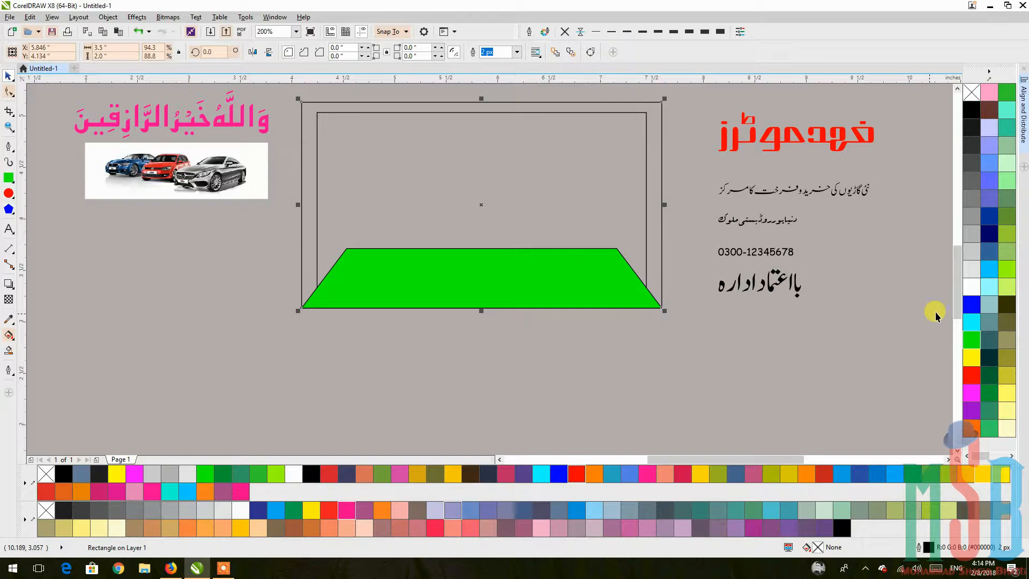
pyautogui.click(970, 286)
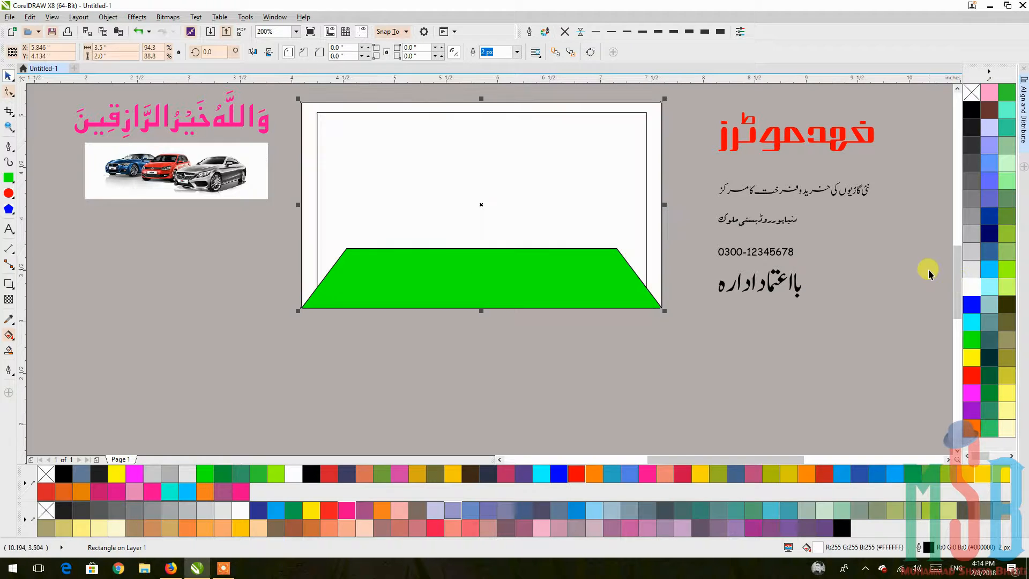
# Draw a rectangle about 2.2 × 1.2 inches over the middle of the trapezoid and align their centers horizontally
pyautogui.click(606, 283)
pyautogui.click(9, 177)
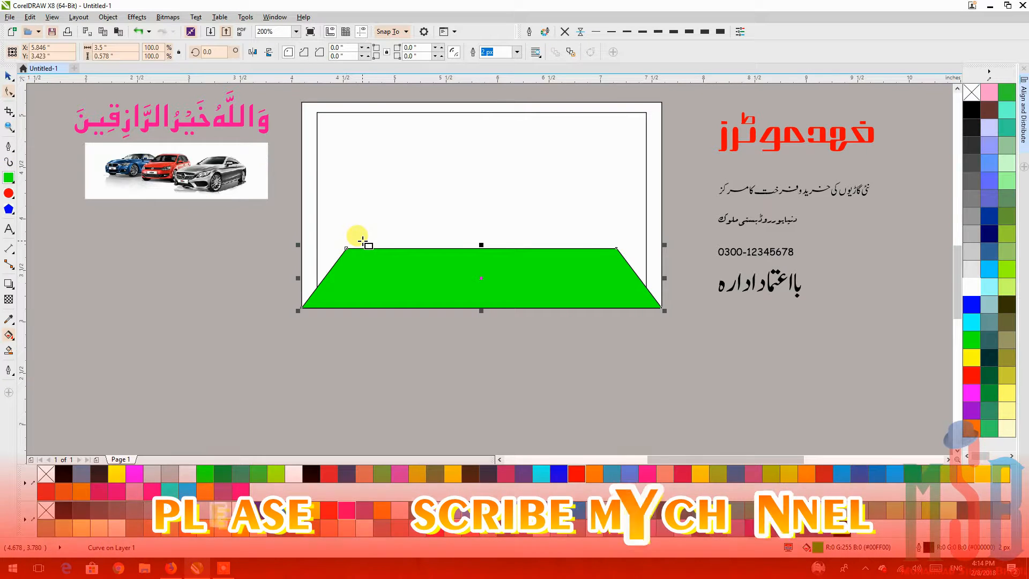
pyautogui.moveTo(366, 240); pyautogui.dragTo(593, 361)
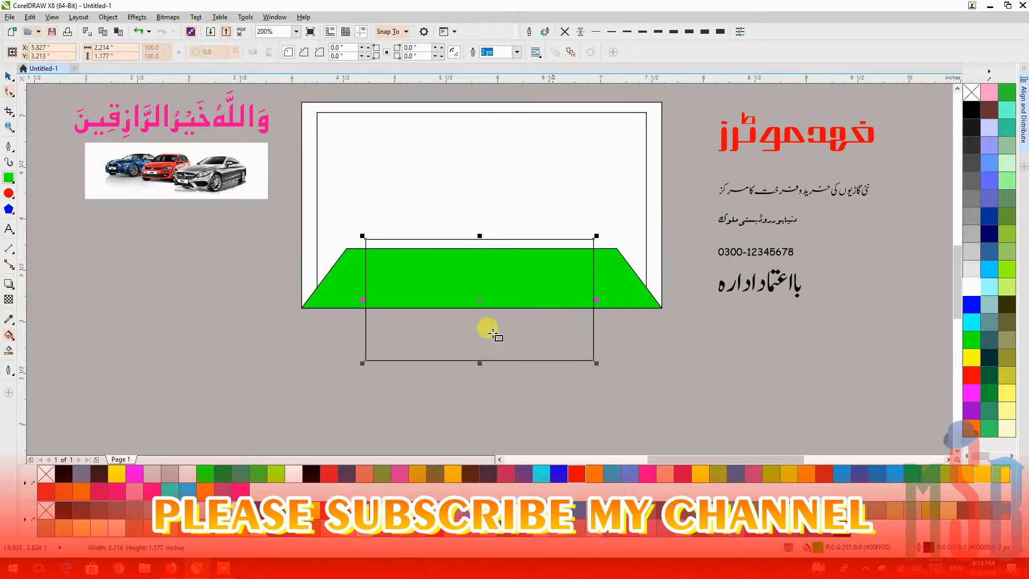
pyautogui.keyDown('shift'); pyautogui.click(325, 290); pyautogui.keyUp('shift')
pyautogui.press('c')
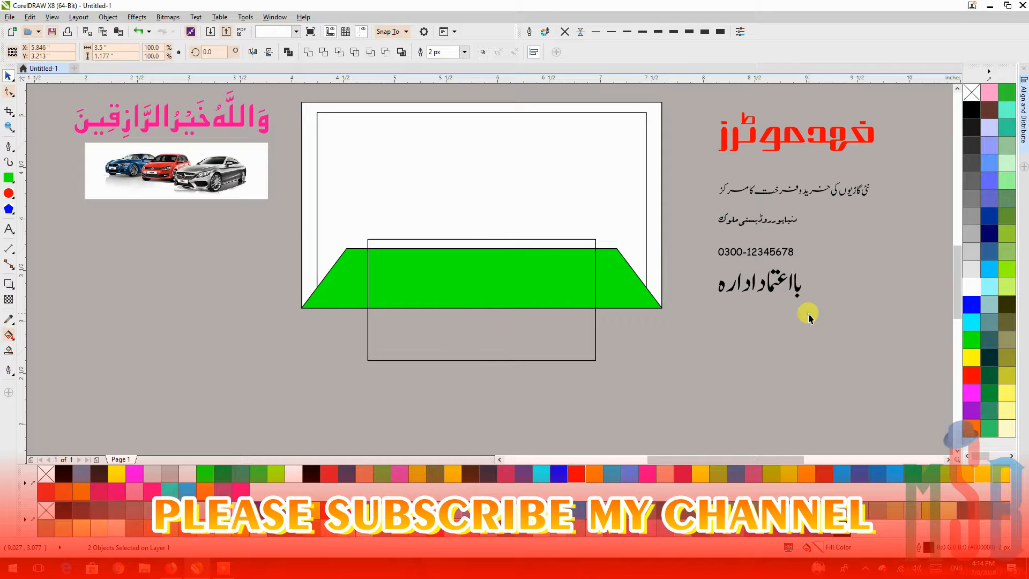
# Trim the trapezoid with the overlapping rectangle and delete the rectangle, leaving two green corner pieces
pyautogui.click(324, 54)
pyautogui.click(480, 326)
pyautogui.press('Delete')
# Enlarge the green corner pieces to about 3.6 × 0.6 inches overall and PowerClip them inside the outer card rectangle
pyautogui.click(599, 276)
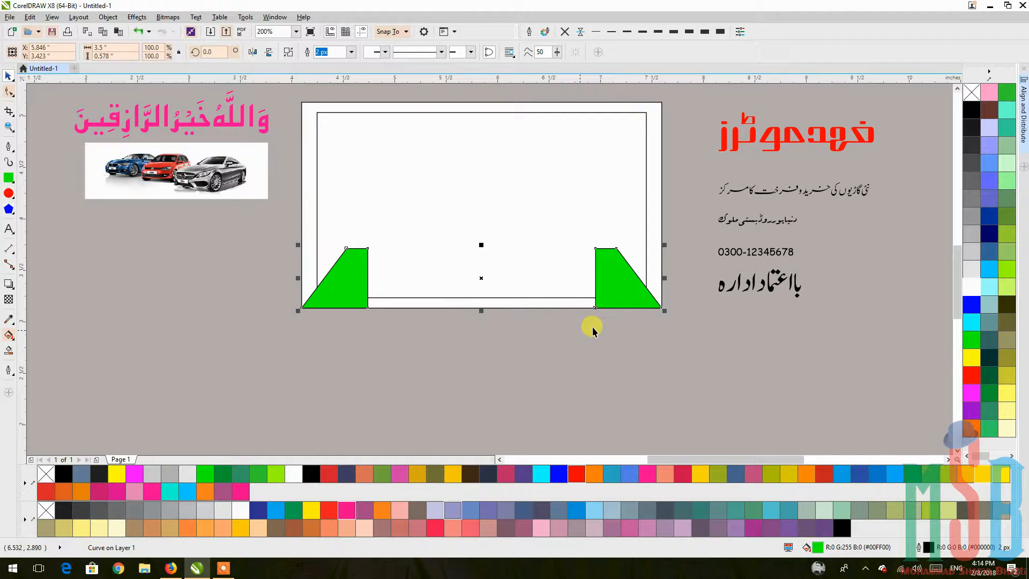
pyautogui.moveTo(663, 313); pyautogui.dragTo(674, 315)
pyautogui.moveTo(612, 266); pyautogui.dragTo(626, 362)
pyautogui.rightClick(627, 362)
pyautogui.click(640, 73)
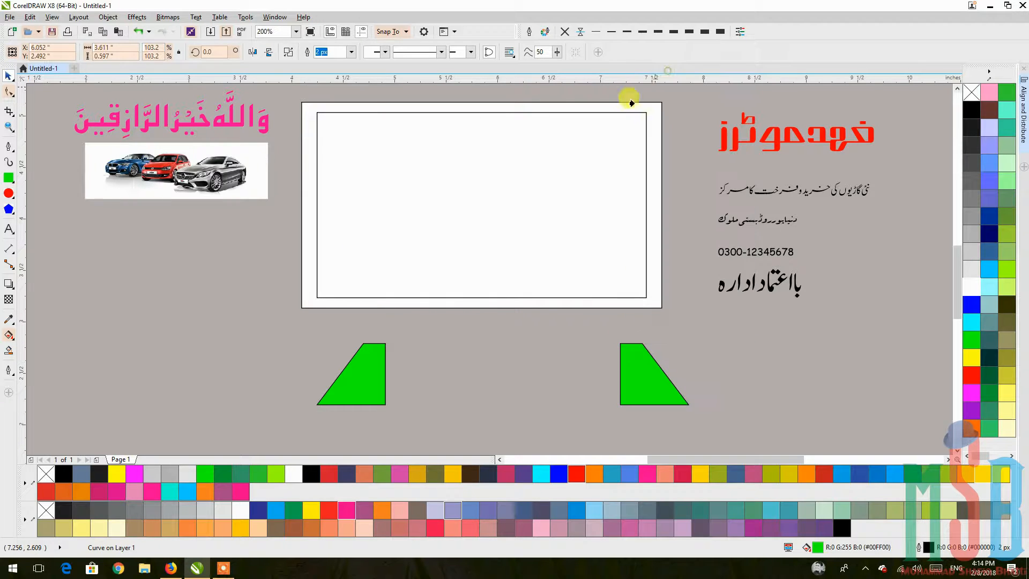
pyautogui.click(650, 159)
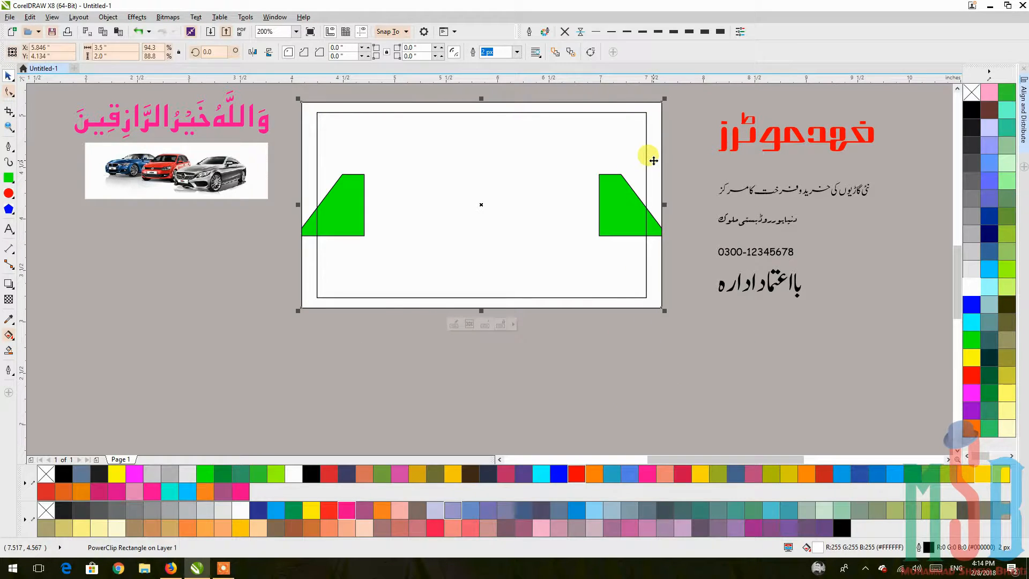
# Edit the PowerClip contents to move the green pieces into the card's bottom corners and remove their outline
pyautogui.keyDown('ctrl'); pyautogui.click(626, 195); pyautogui.keyUp('ctrl')
pyautogui.moveTo(626, 194); pyautogui.dragTo(644, 276)
pyautogui.scroll(3, 654, 299)
pyautogui.scroll(1, 645, 305)
pyautogui.scroll(-4, 641, 273)
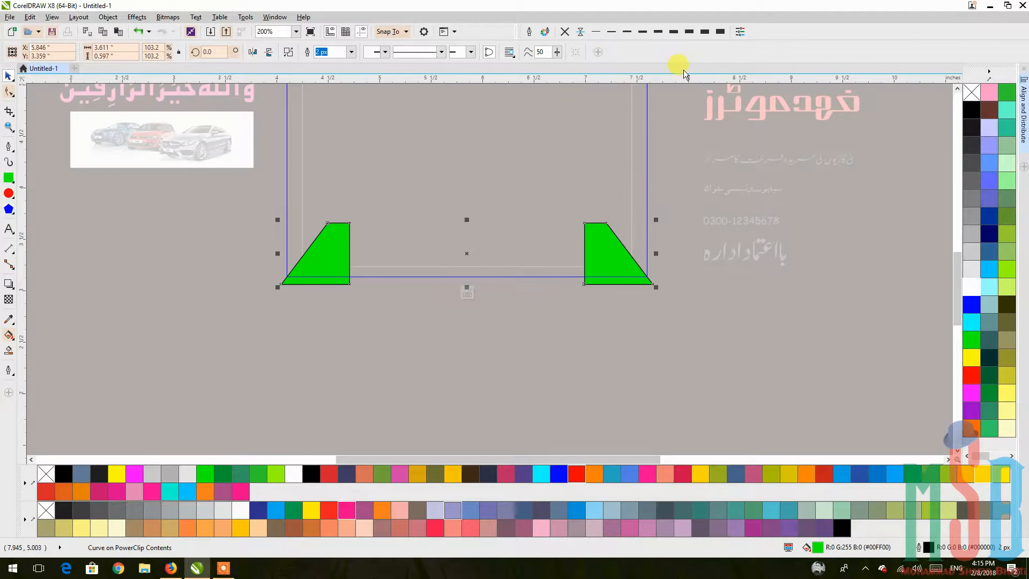
pyautogui.click(569, 33)
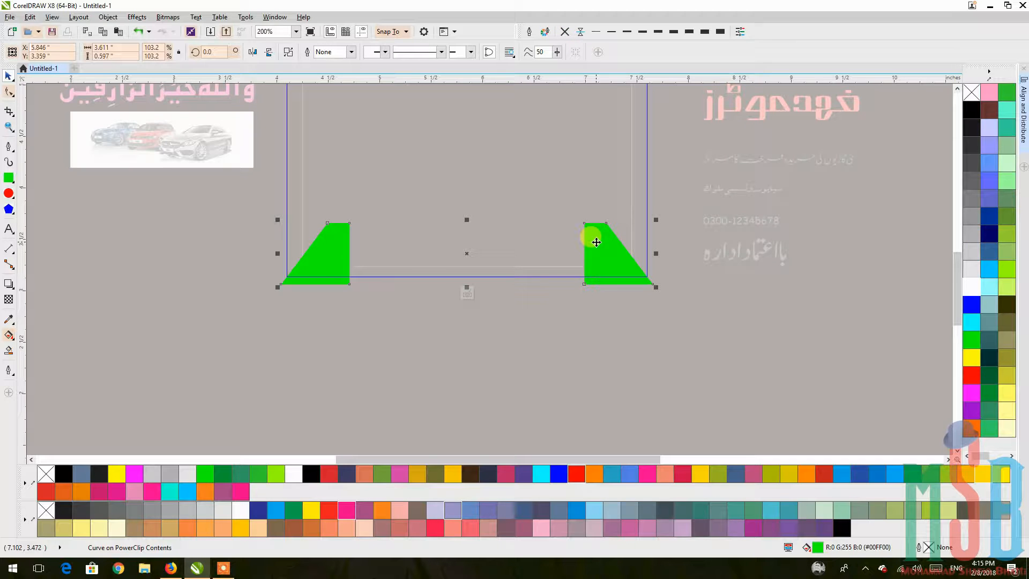
pyautogui.scroll(-1, 596, 242)
pyautogui.scroll(1, 723, 241)
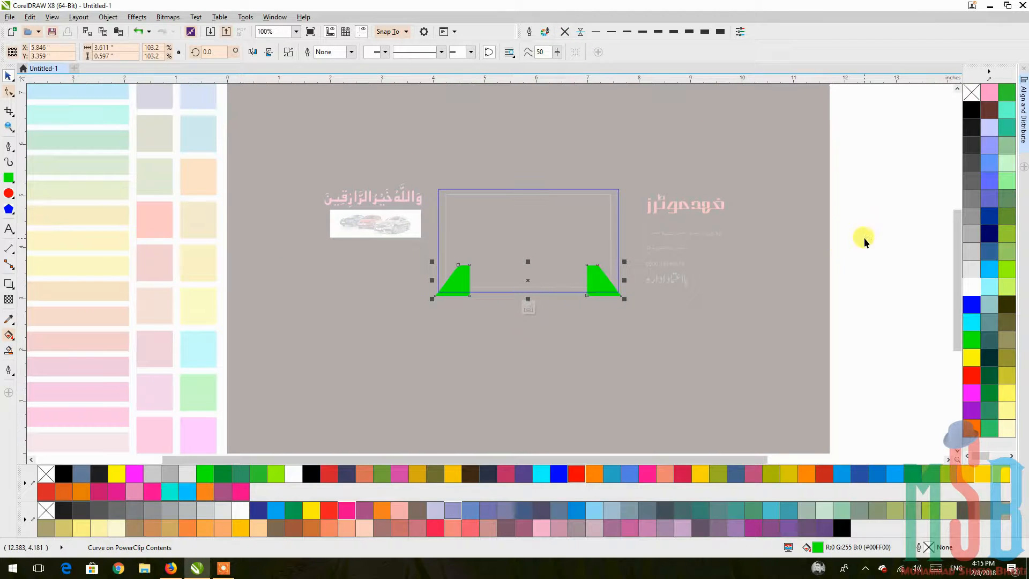
pyautogui.click(862, 241)
pyautogui.click(506, 267)
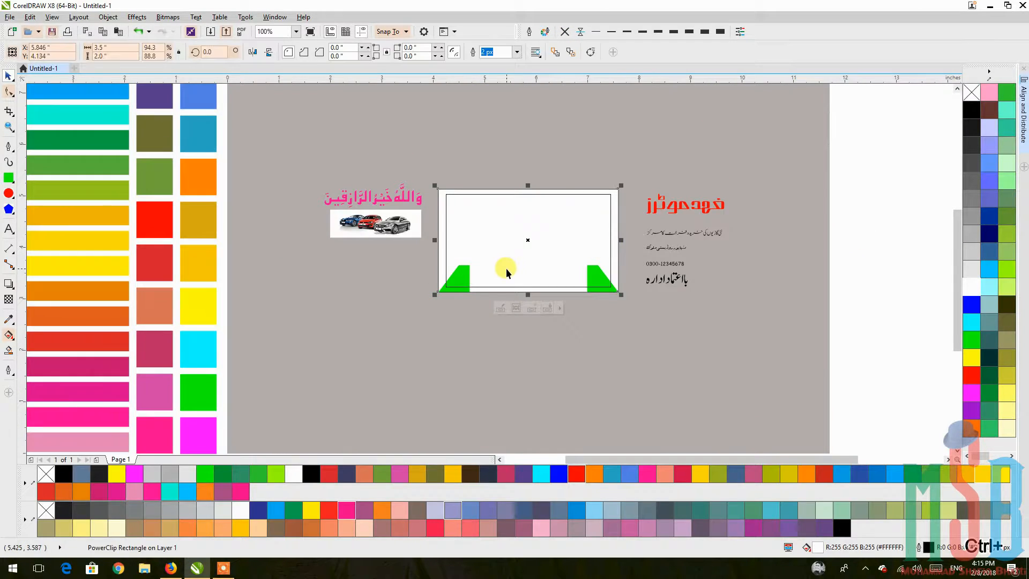
pyautogui.click(900, 271)
# Draw a rectangle about 2.9 × 0.36 inches across the upper part of the card, inside the inner border
pyautogui.scroll(1, 539, 226)
pyautogui.scroll(-1, 253, 237)
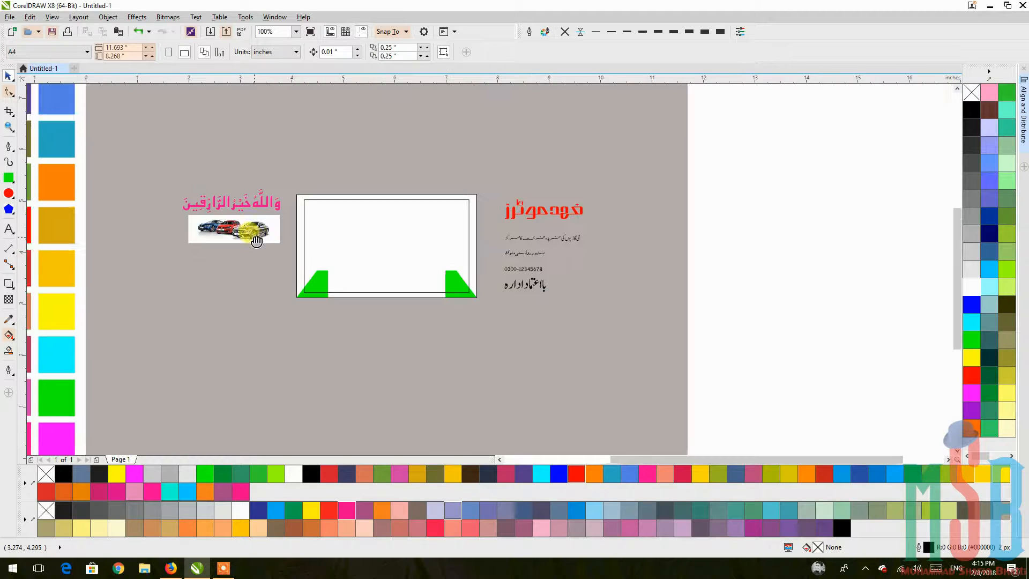
pyautogui.click(7, 181)
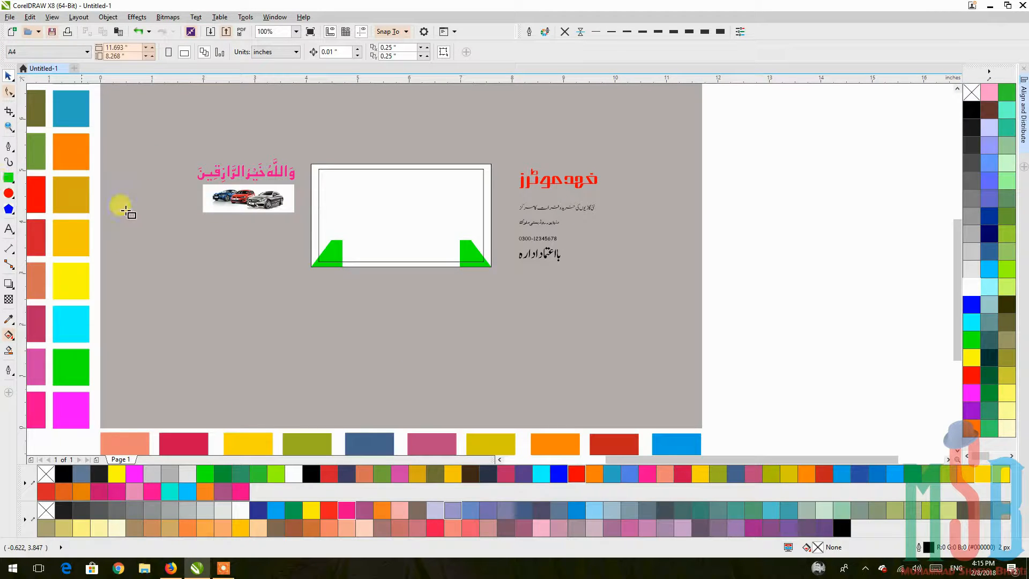
pyautogui.moveTo(325, 174); pyautogui.dragTo(473, 193)
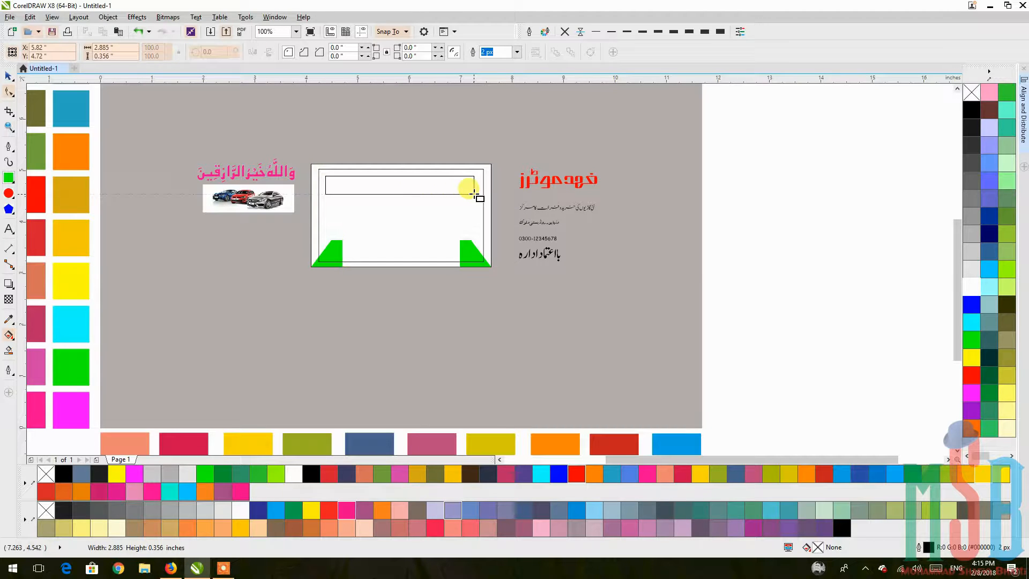
pyautogui.moveTo(474, 193); pyautogui.dragTo(473, 193)
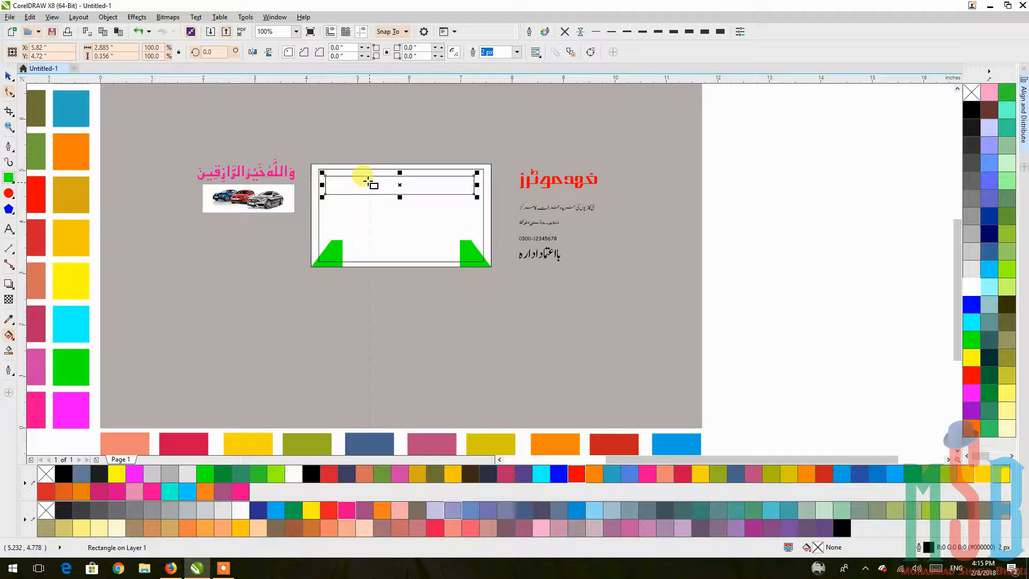
# Duplicate the rectangle about 0.5 inches straight down and delete the upper original
pyautogui.scroll(1, 473, 194)
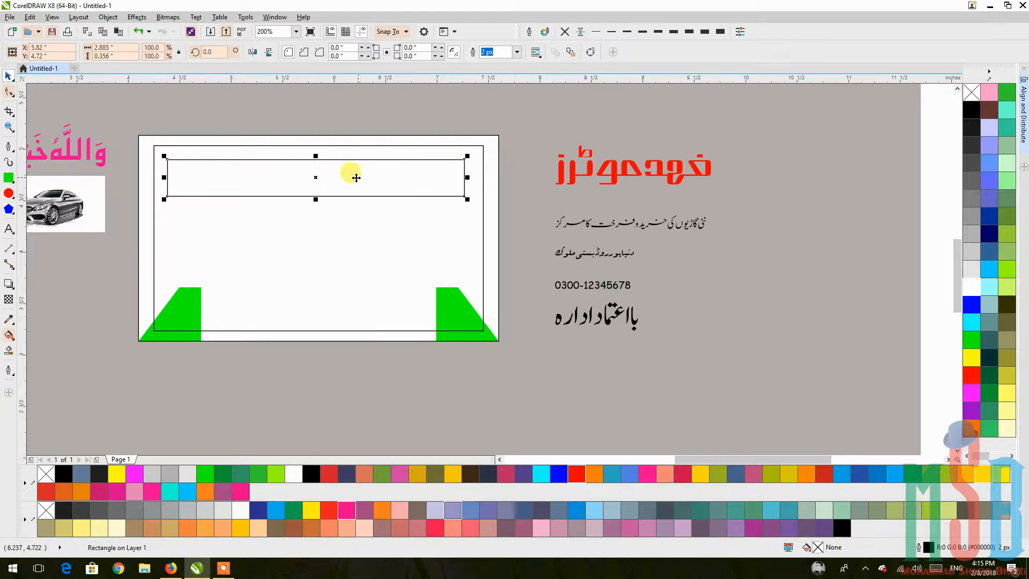
pyautogui.moveTo(313, 180); pyautogui.dragTo(310, 225)
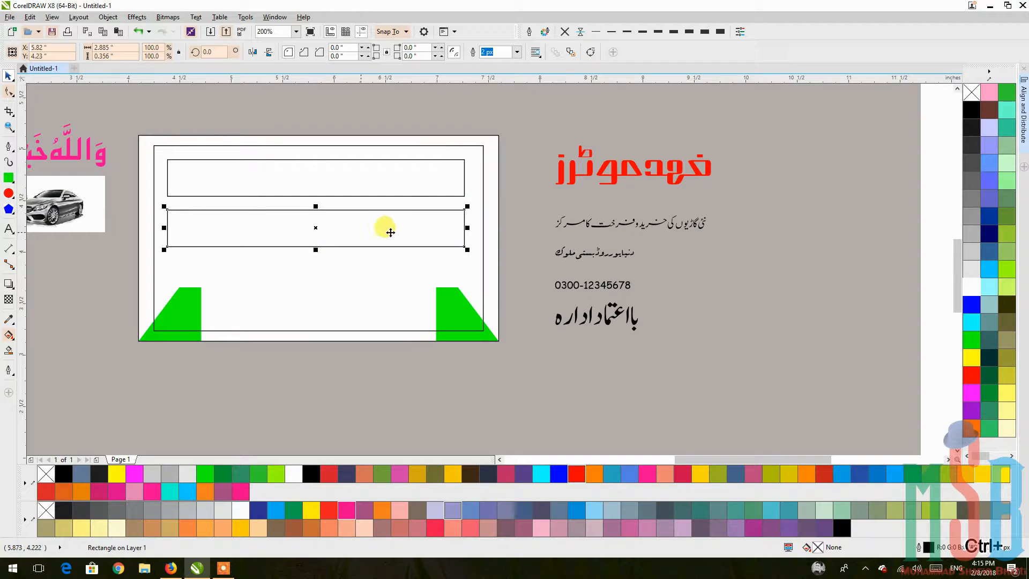
pyautogui.click(390, 179)
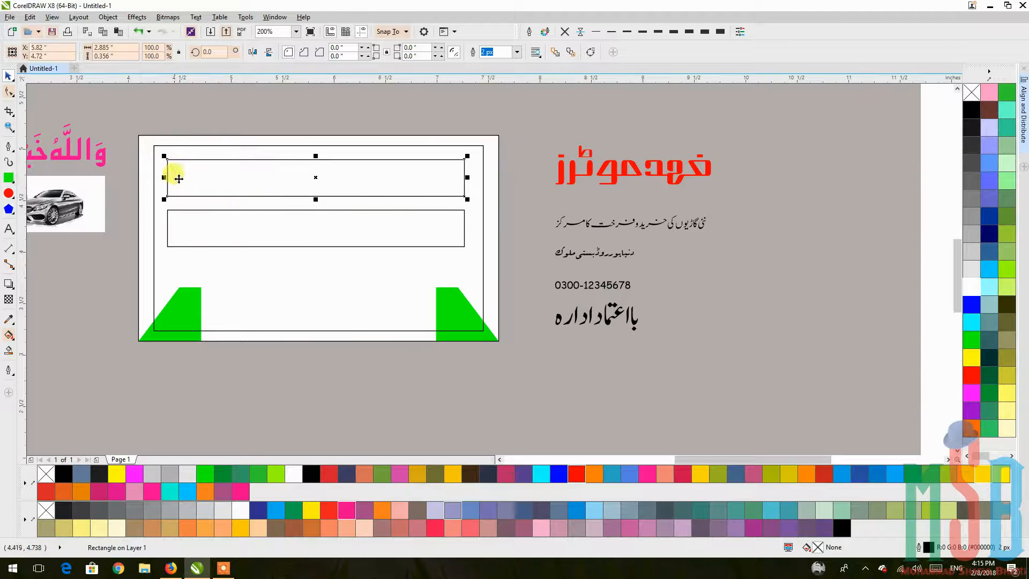
pyautogui.moveTo(258, 201); pyautogui.dragTo(275, 211)
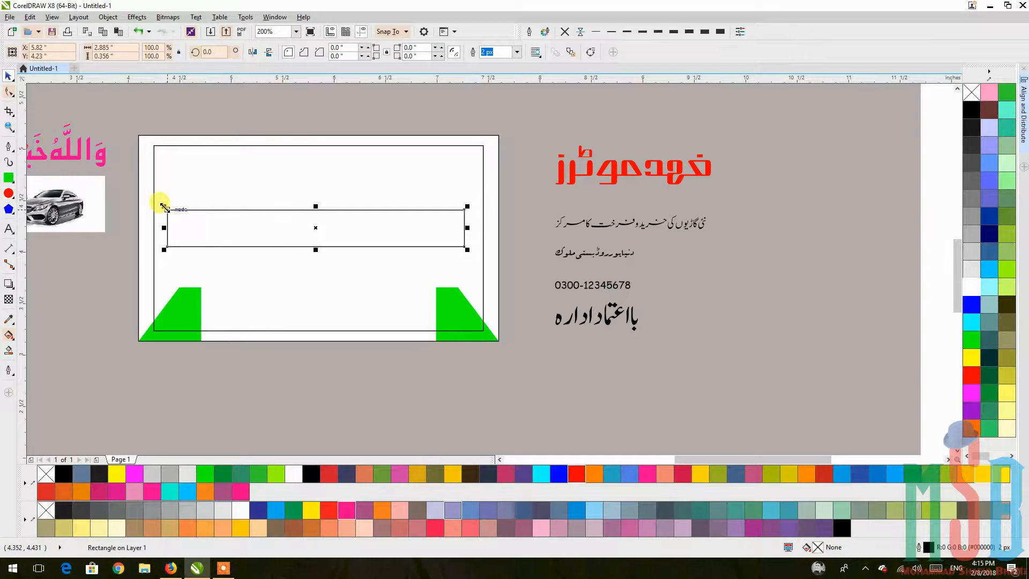
# Turn the rectangle into a red pill-shaped bar with 0.178-inch corner radii and no outline
pyautogui.click(9, 93)
pyautogui.moveTo(167, 209); pyautogui.dragTo(185, 210)
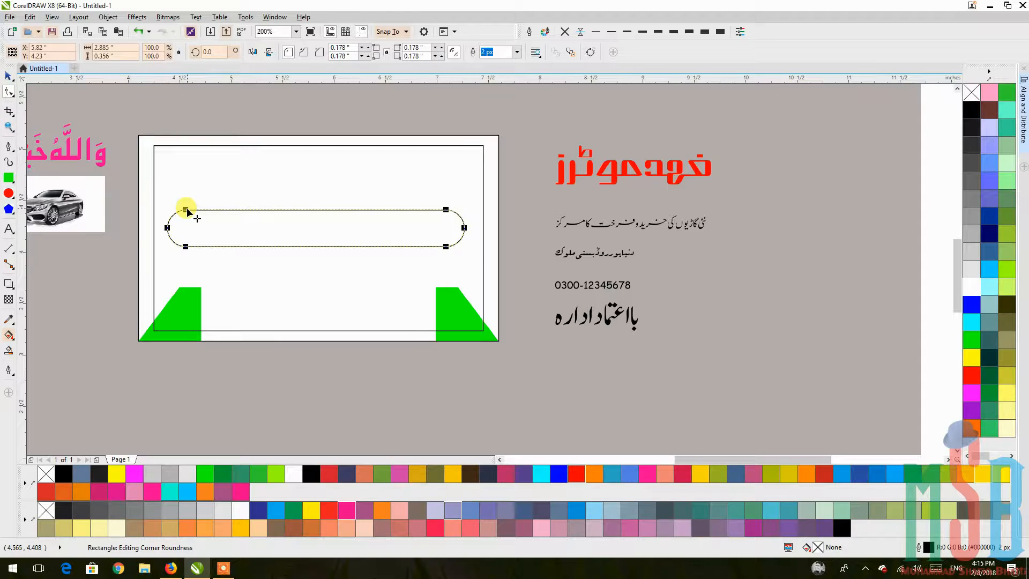
pyautogui.click(8, 75)
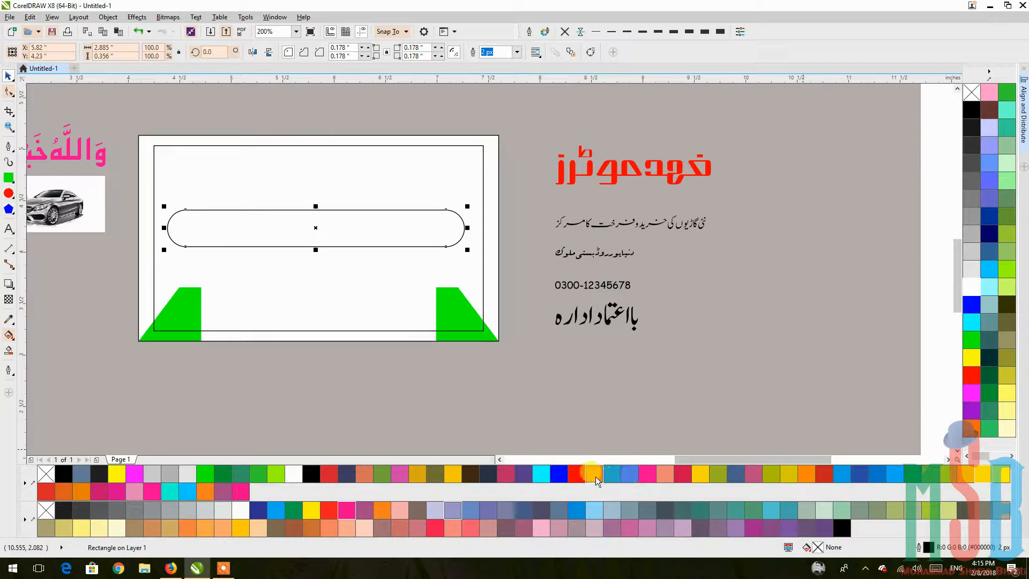
pyautogui.click(575, 473)
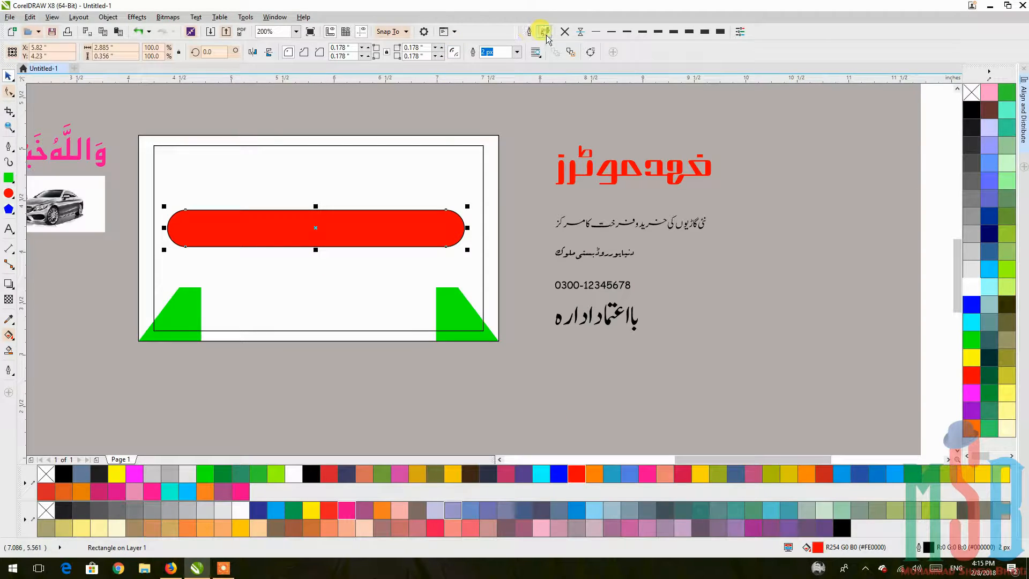
pyautogui.click(563, 33)
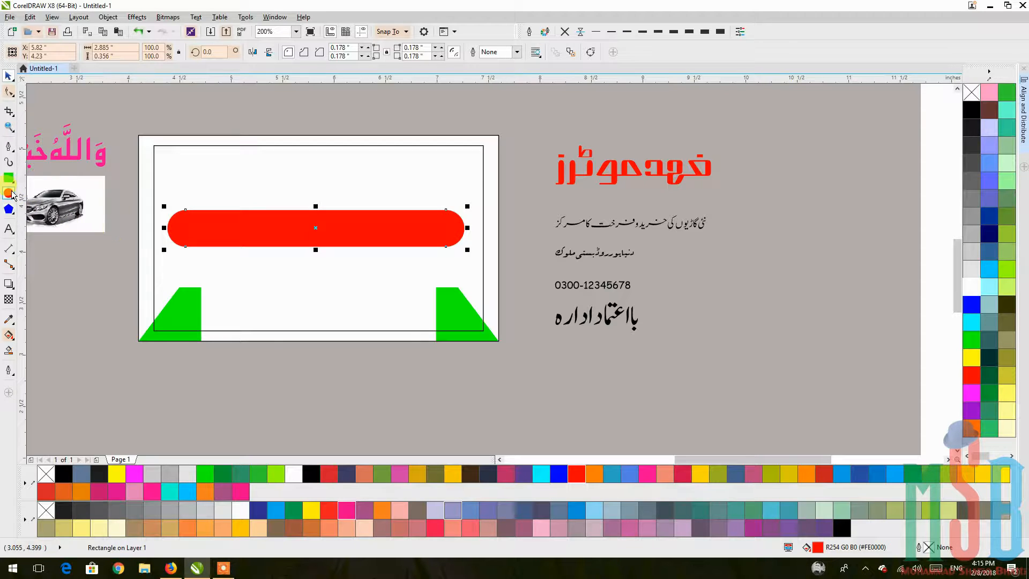
# Create a smaller pink copy of the red bar, about 2.8 × 0.23 inches, and center it on the red bar
pyautogui.moveTo(315, 250); pyautogui.dragTo(320, 236)
pyautogui.scroll(3, 450, 219)
pyautogui.moveTo(509, 225); pyautogui.dragTo(482, 269)
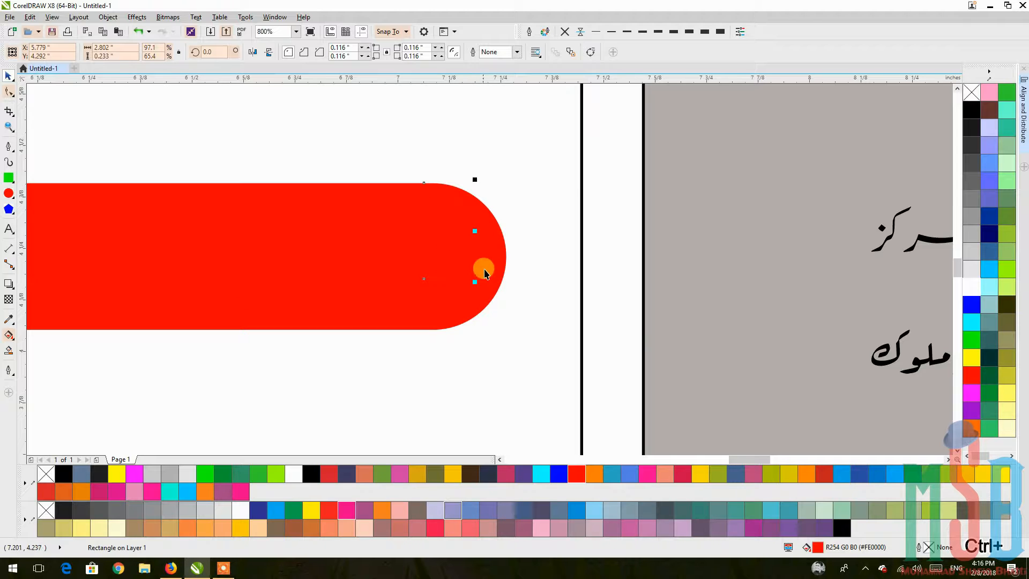
pyautogui.click(645, 474)
pyautogui.keyDown('shift'); pyautogui.click(471, 309); pyautogui.keyUp('shift')
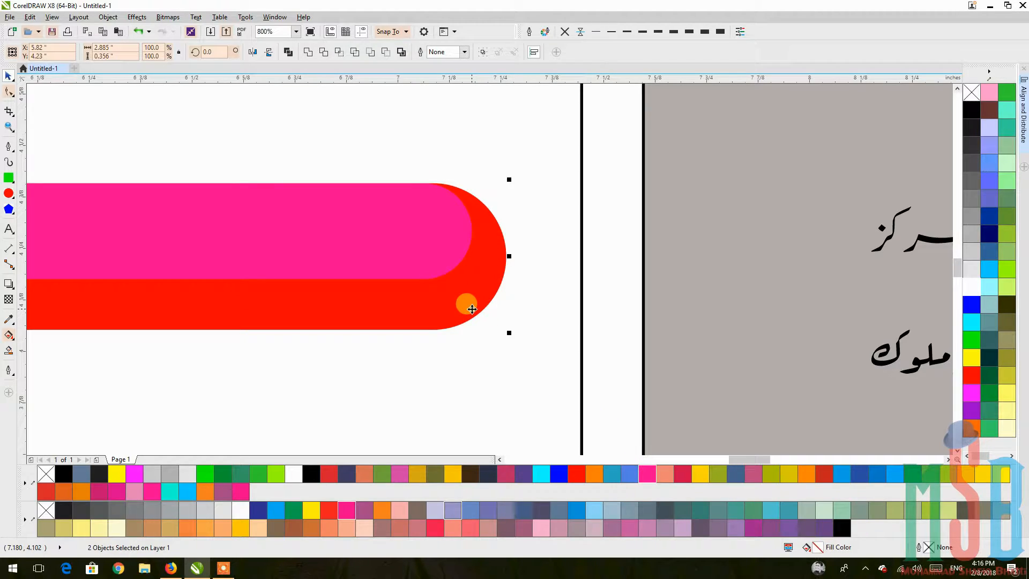
pyautogui.press('c')
pyautogui.press('e')
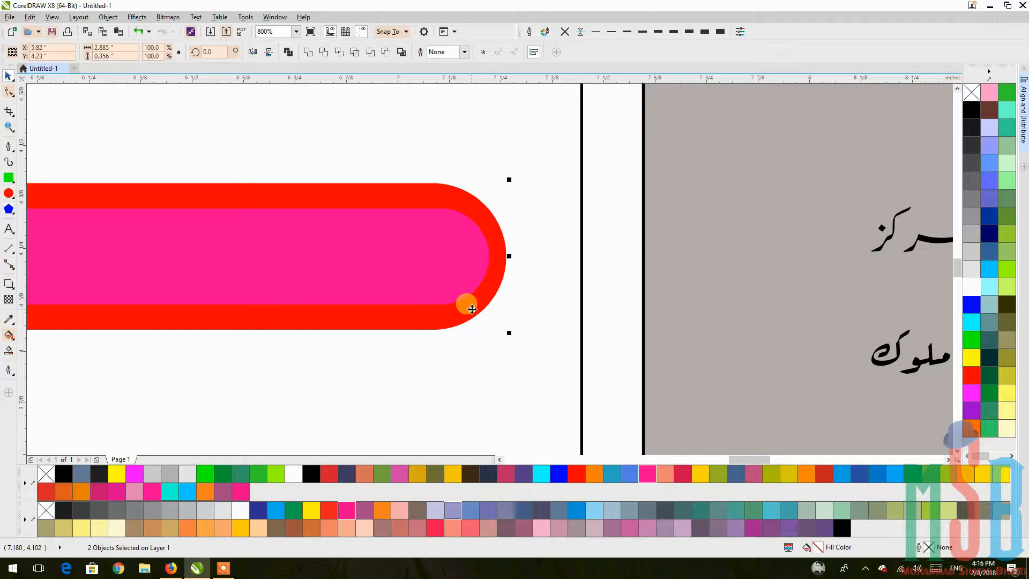
# Move the pink bar up to the red bar's top edge and fill it with white
pyautogui.scroll(-2, 472, 309)
pyautogui.click(886, 271)
pyautogui.moveTo(385, 305); pyautogui.dragTo(431, 292)
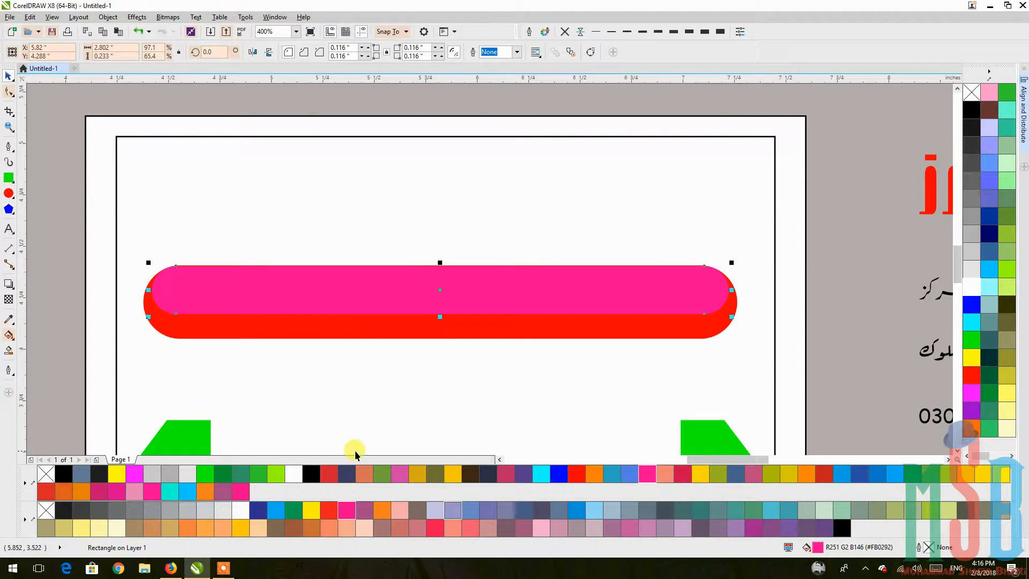
pyautogui.click(299, 475)
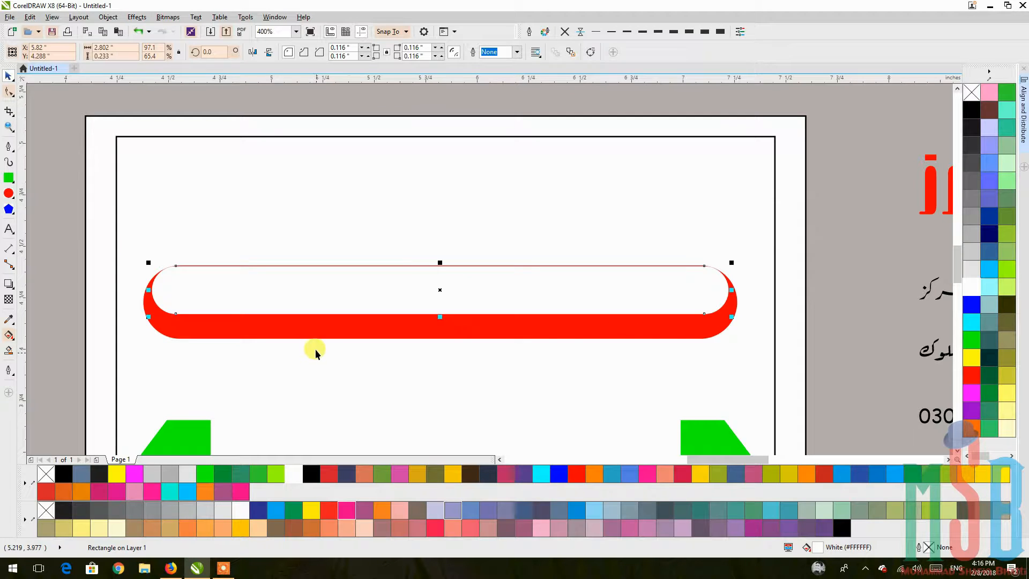
# Apply a vertical linear transparency at -90° to the white bar, fading downward, with its start just above the bar's top edge
pyautogui.click(9, 300)
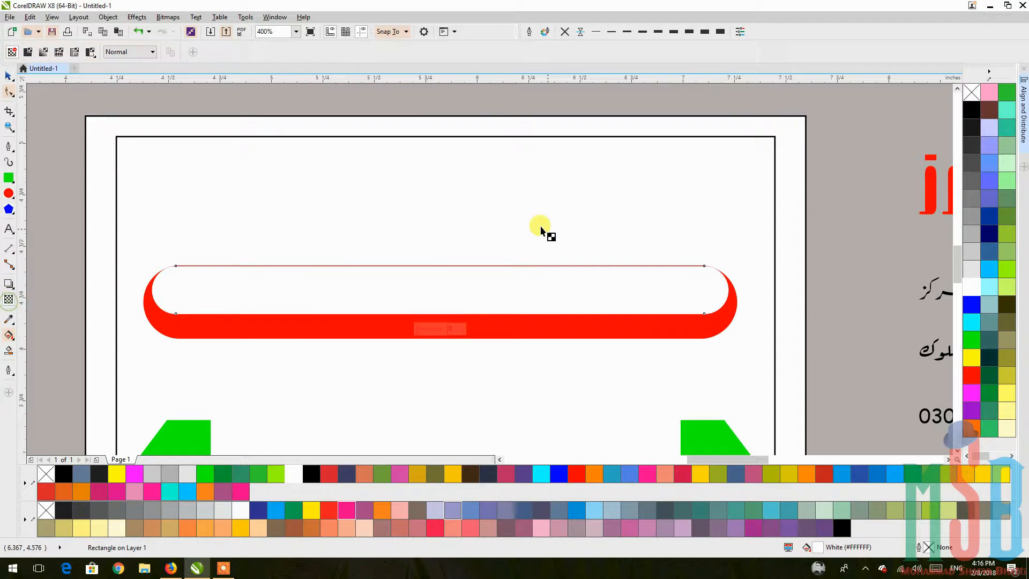
pyautogui.moveTo(436, 223); pyautogui.dragTo(435, 313)
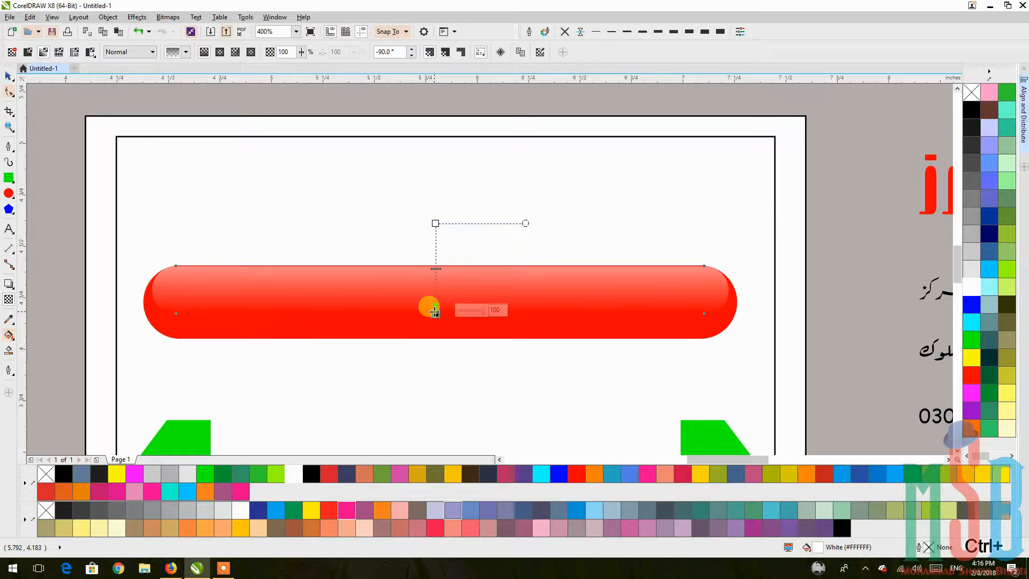
pyautogui.moveTo(435, 223); pyautogui.dragTo(435, 251)
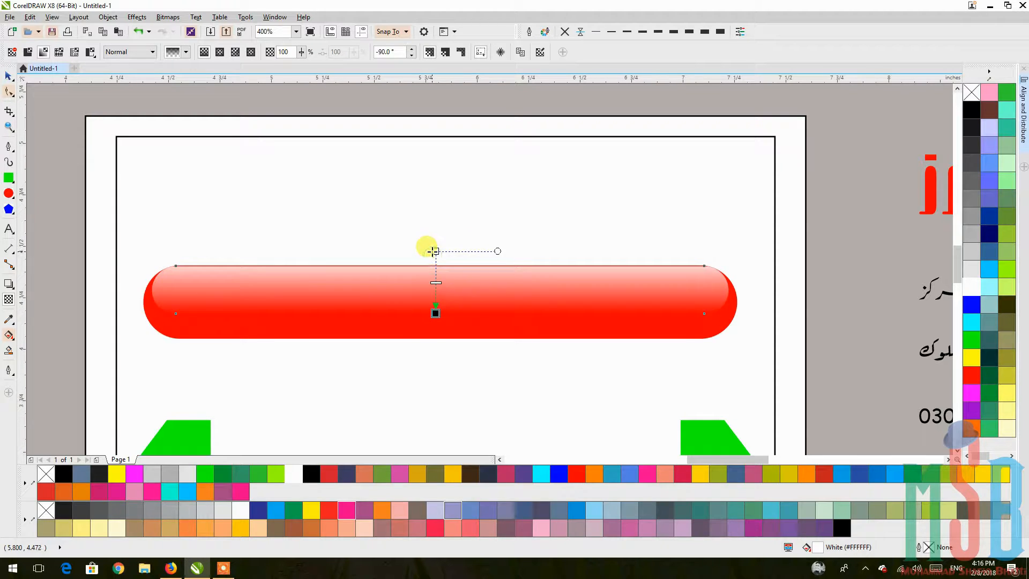
pyautogui.click(10, 77)
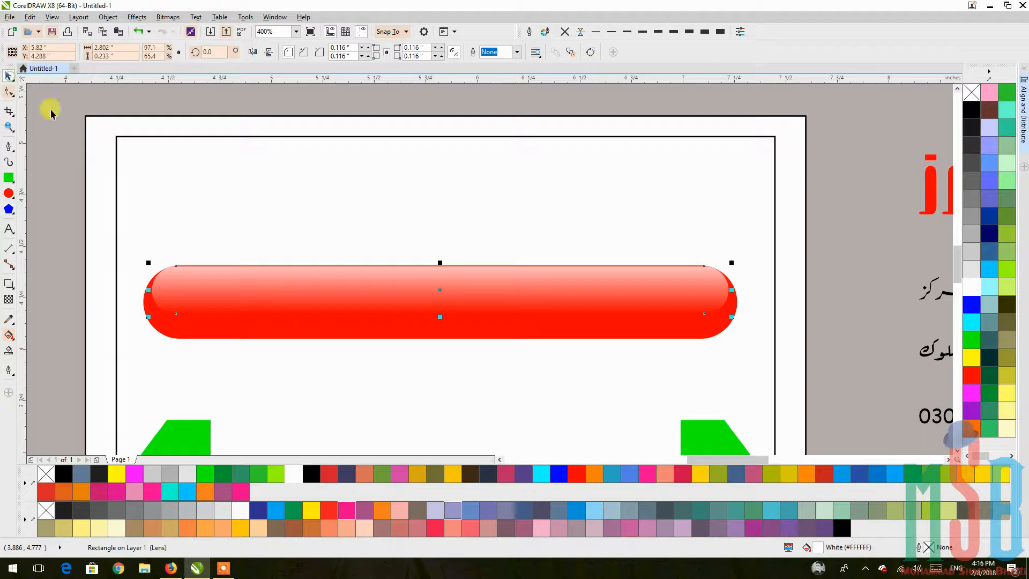
pyautogui.click(8, 299)
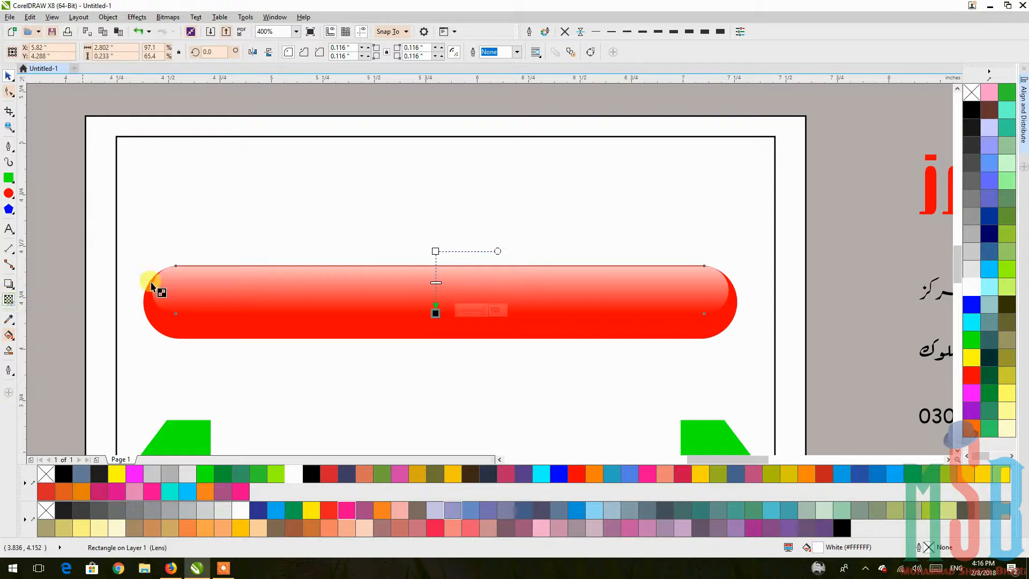
pyautogui.moveTo(434, 246); pyautogui.dragTo(435, 261)
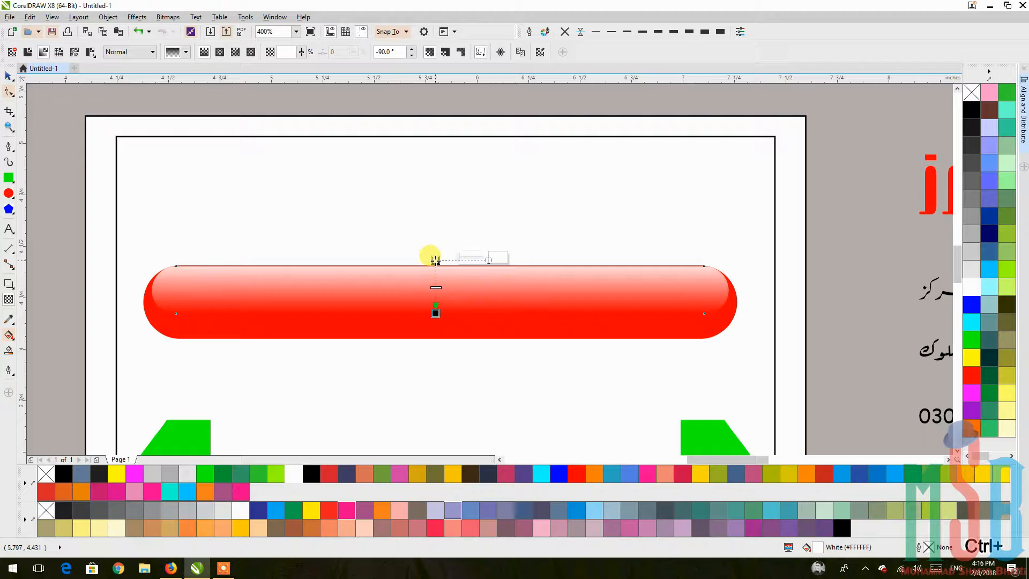
pyautogui.press('space')
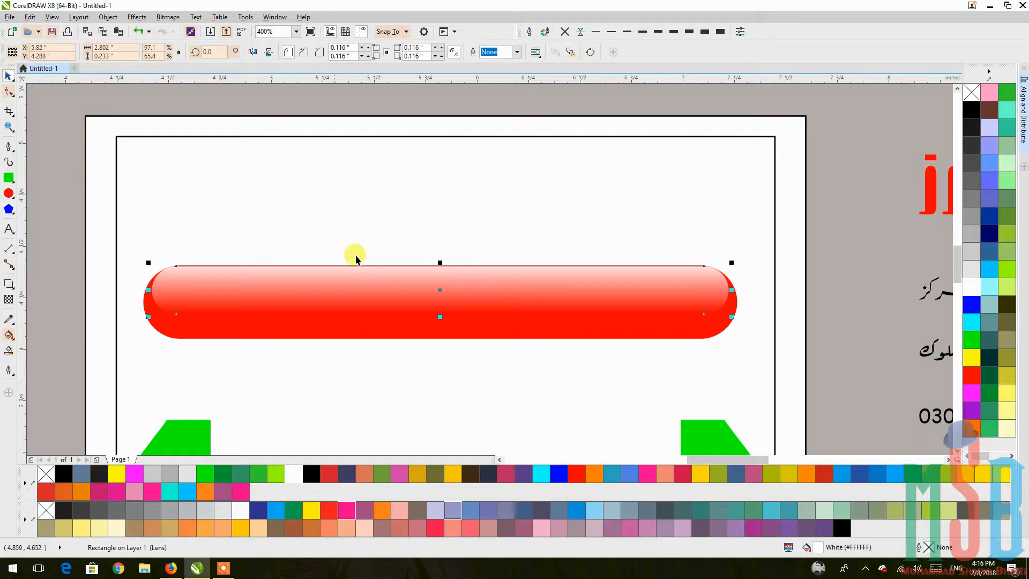
# Duplicate the white highlight, rotate the copy 180°, center it horizontally on the red bar and place it at the bar's bottom edge
pyautogui.moveTo(377, 273); pyautogui.dragTo(395, 235)
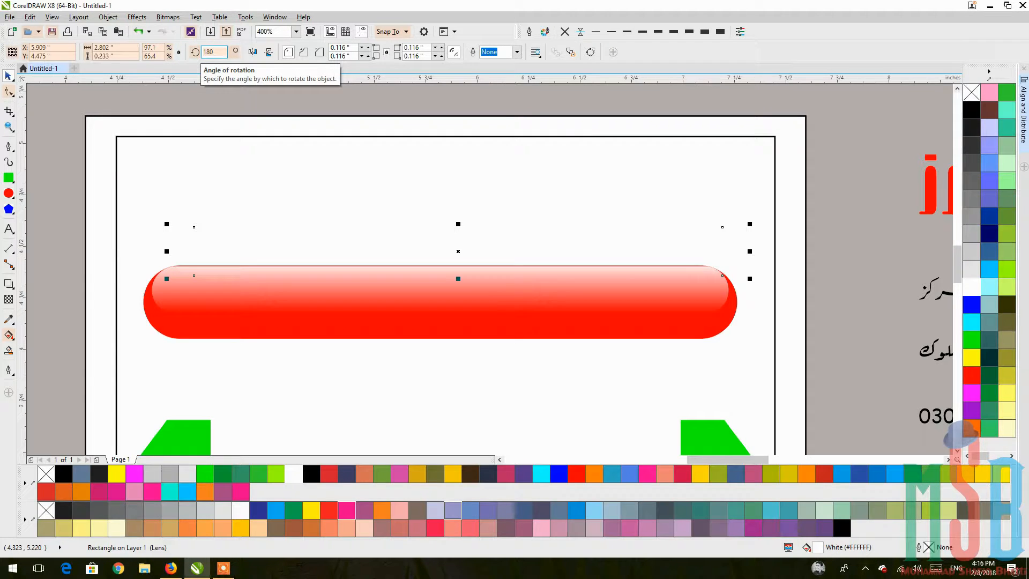
pyautogui.press('Return')
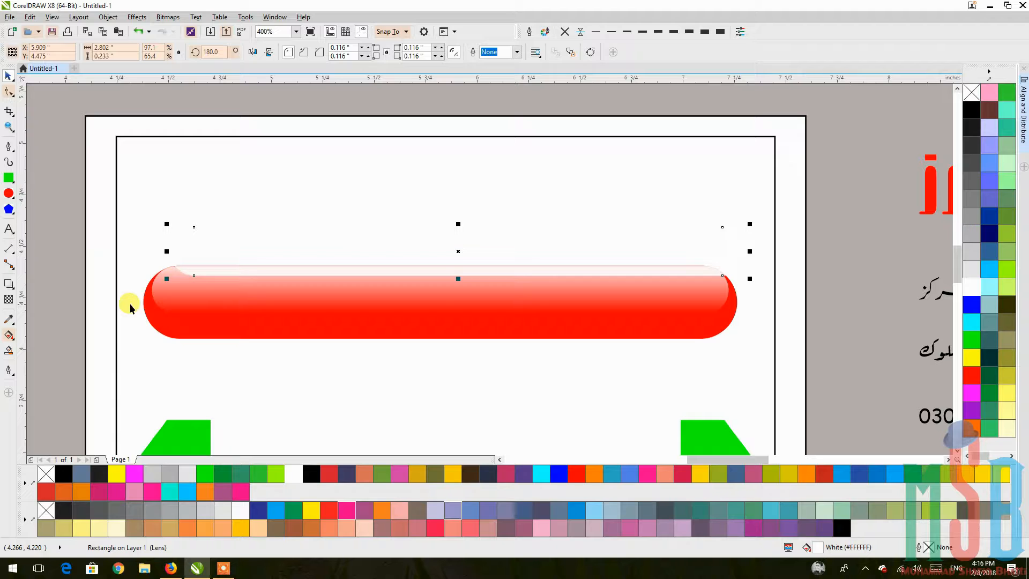
pyautogui.keyDown('shift'); pyautogui.click(149, 306); pyautogui.keyUp('shift')
pyautogui.press('e')
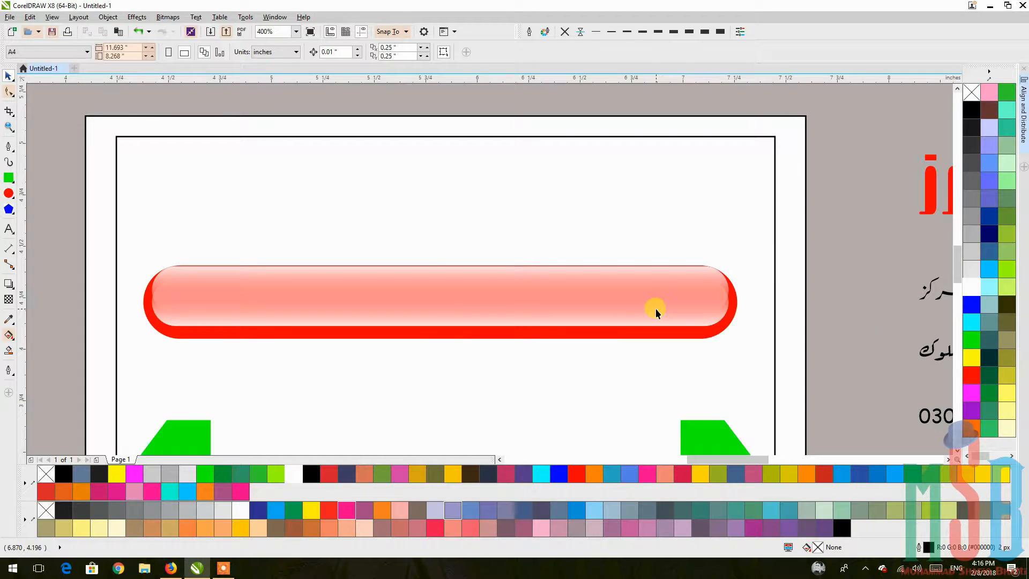
pyautogui.moveTo(650, 325); pyautogui.dragTo(645, 303)
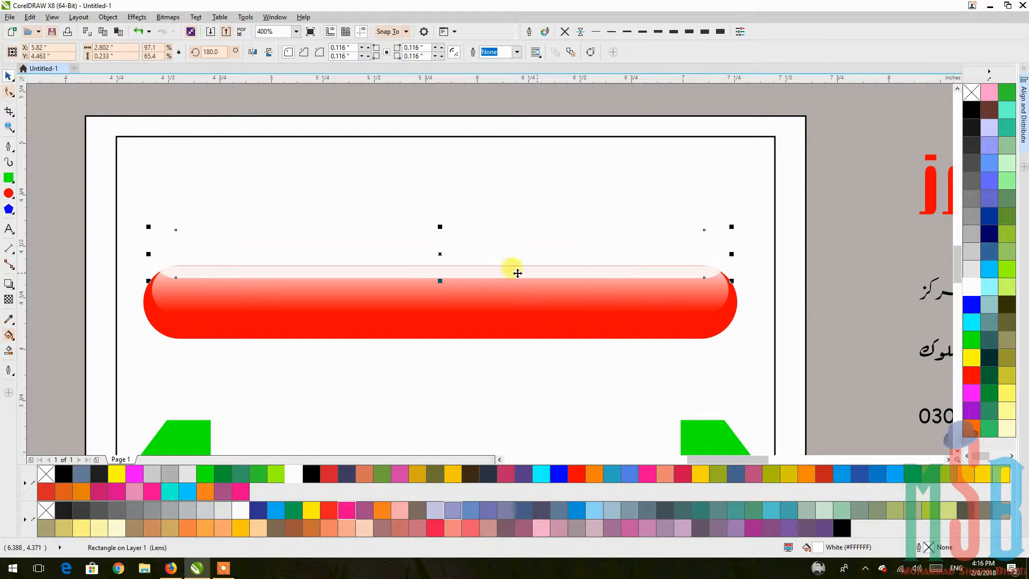
pyautogui.moveTo(438, 277); pyautogui.dragTo(441, 337)
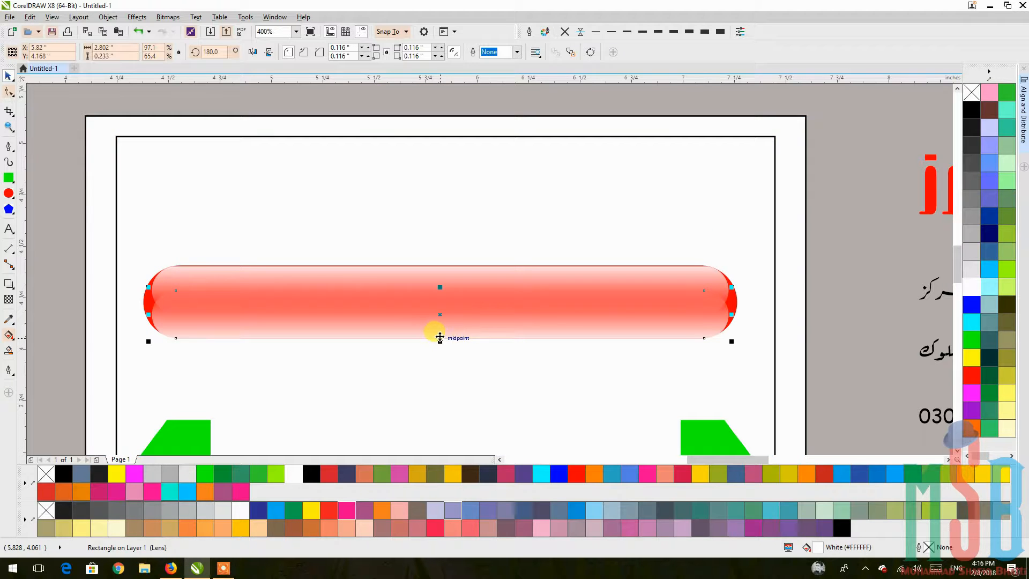
# Nudge the lower highlight up and the upper highlight down by 0.01 inches, leaving thin red edges on the bar
pyautogui.scroll(2, 425, 332)
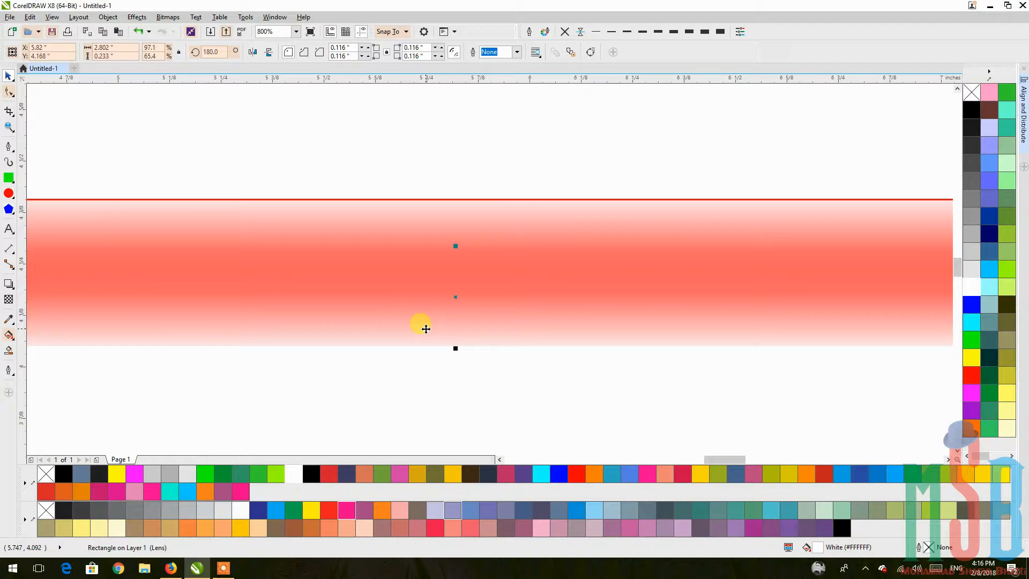
pyautogui.press('Up')
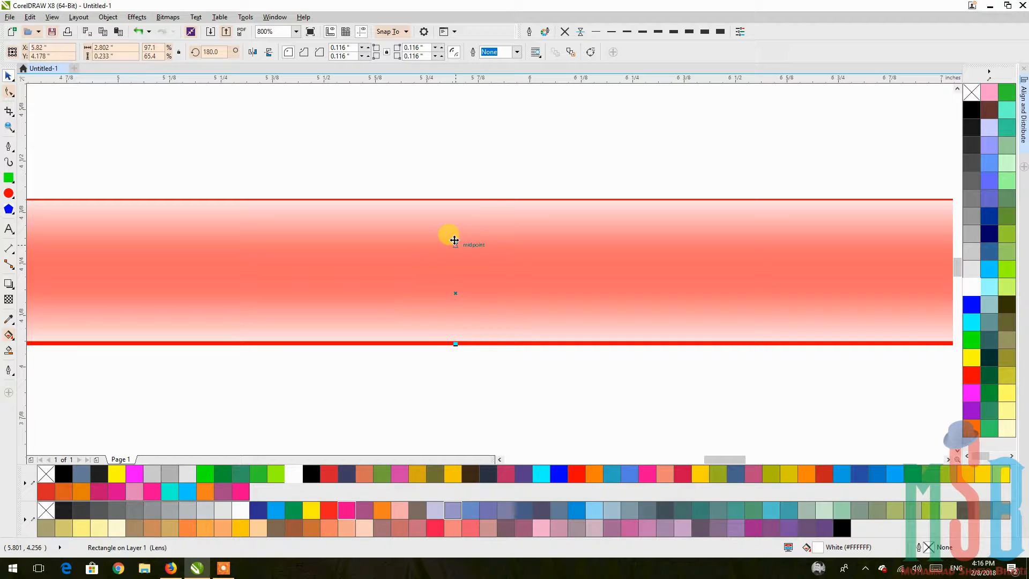
pyautogui.moveTo(444, 201); pyautogui.dragTo(451, 196)
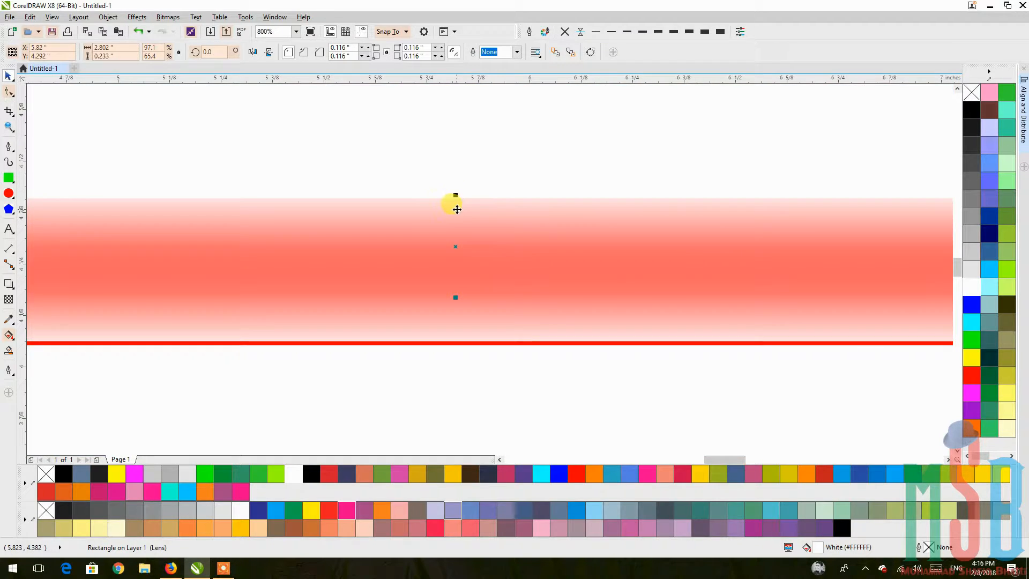
pyautogui.press('Down')
pyautogui.scroll(-2, 517, 269)
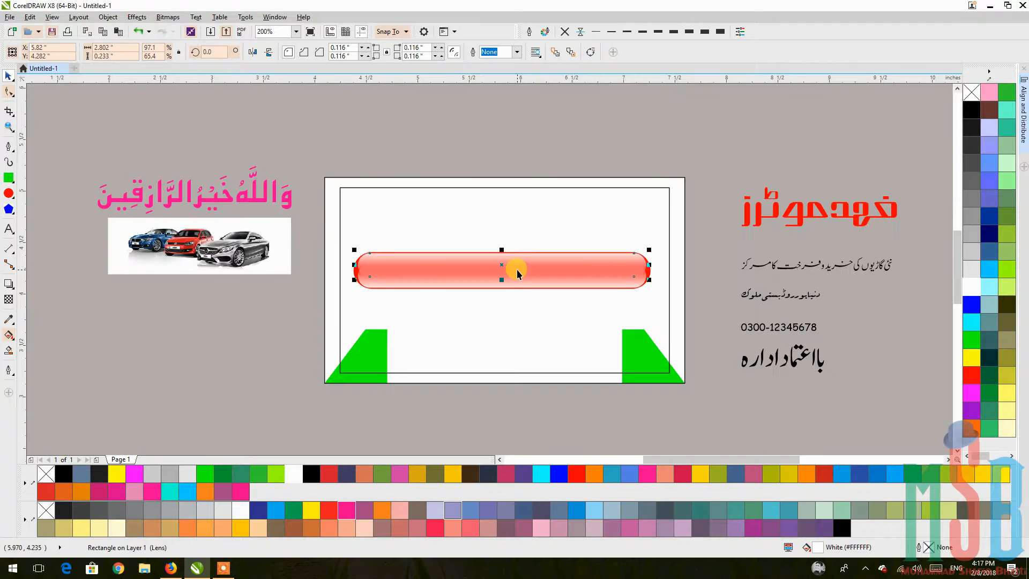
# Group the two white highlights and select the group together with the red bar
pyautogui.moveTo(696, 144); pyautogui.dragTo(354, 320)
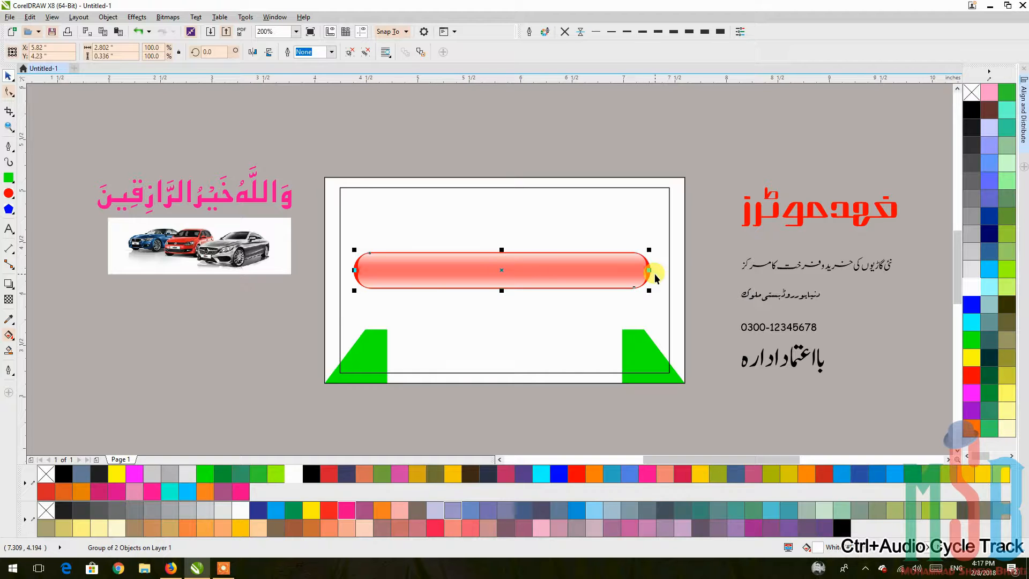
pyautogui.moveTo(650, 269)
pyautogui.mouseDown()
pyautogui.moveTo(608, 260)
pyautogui.moveTo(635, 265)
pyautogui.mouseUp()
pyautogui.click(703, 265)
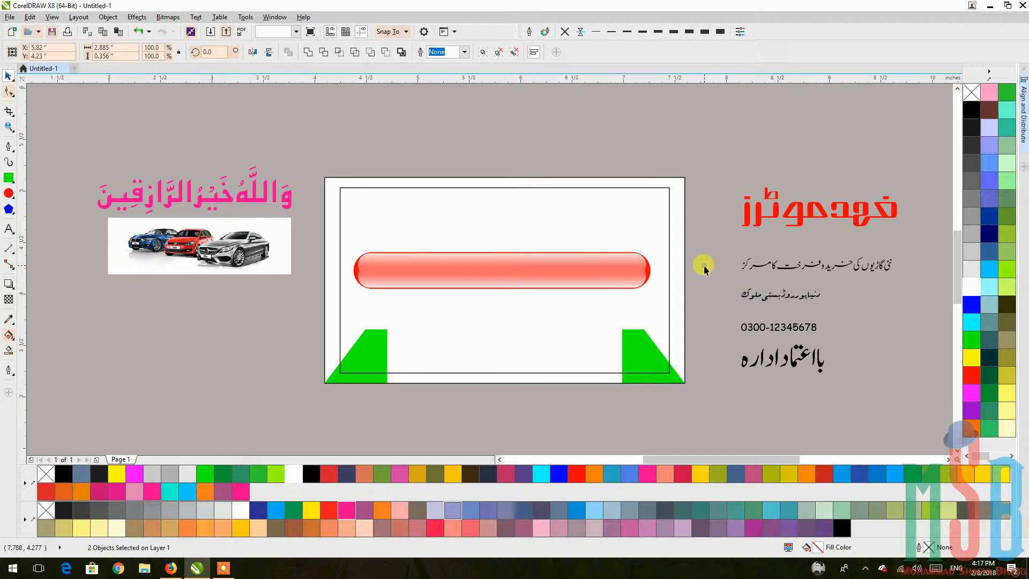
# Move the new-car sales slogan onto the red bar, enlarge it to about 15 pt and fill it with chartreuse
pyautogui.moveTo(763, 267); pyautogui.dragTo(451, 271)
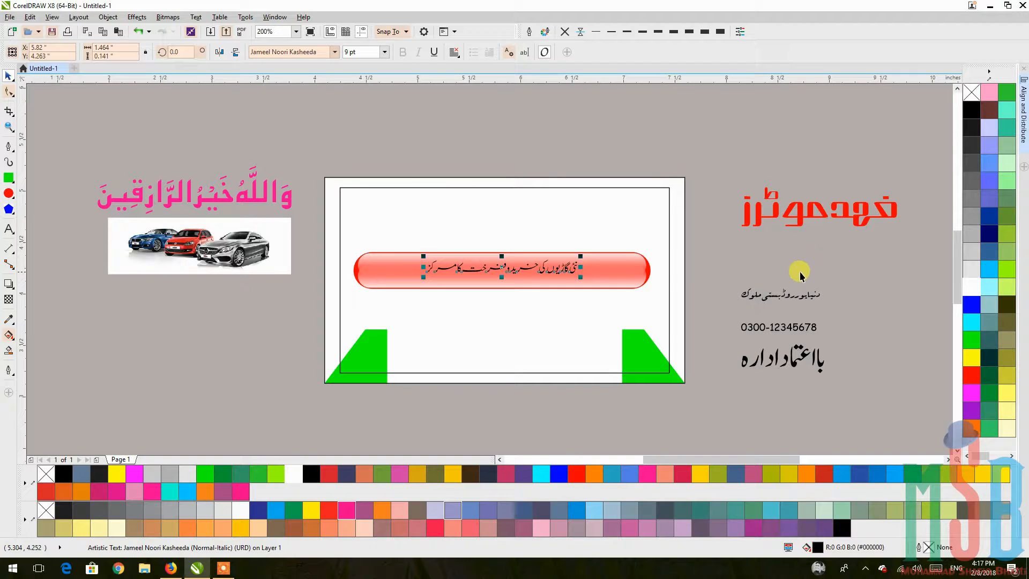
pyautogui.moveTo(581, 277); pyautogui.dragTo(633, 294)
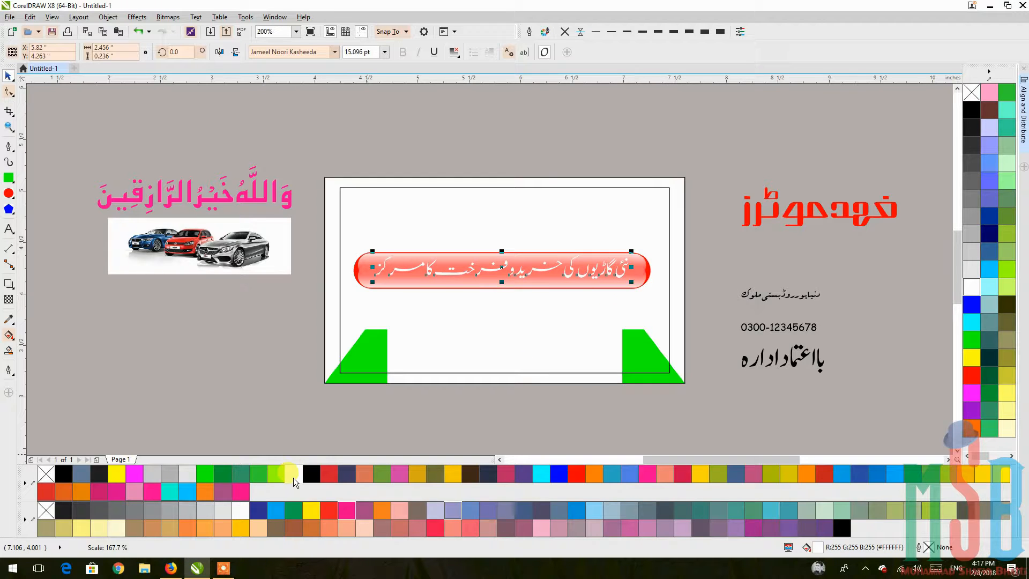
pyautogui.click(330, 474)
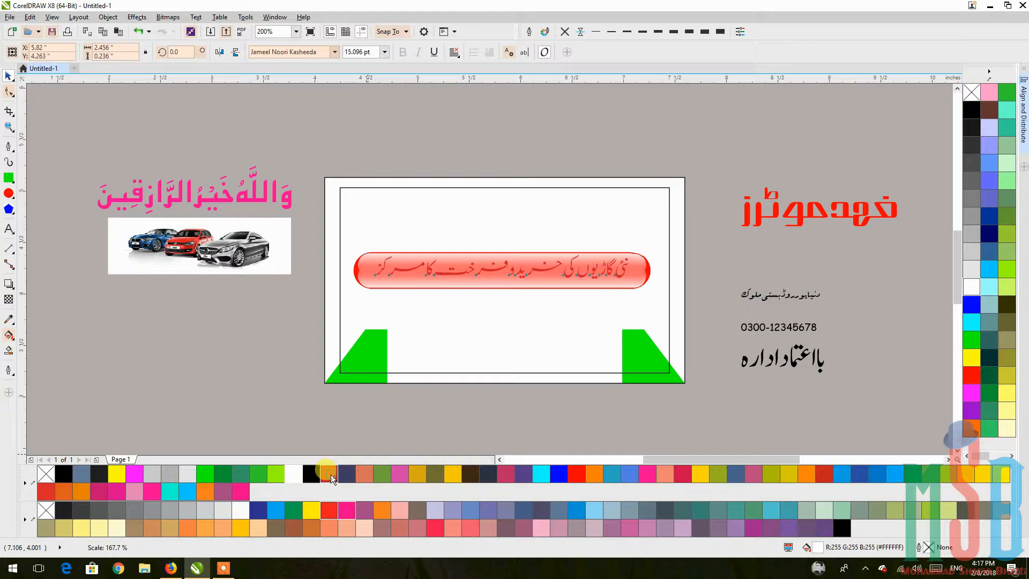
pyautogui.click(278, 474)
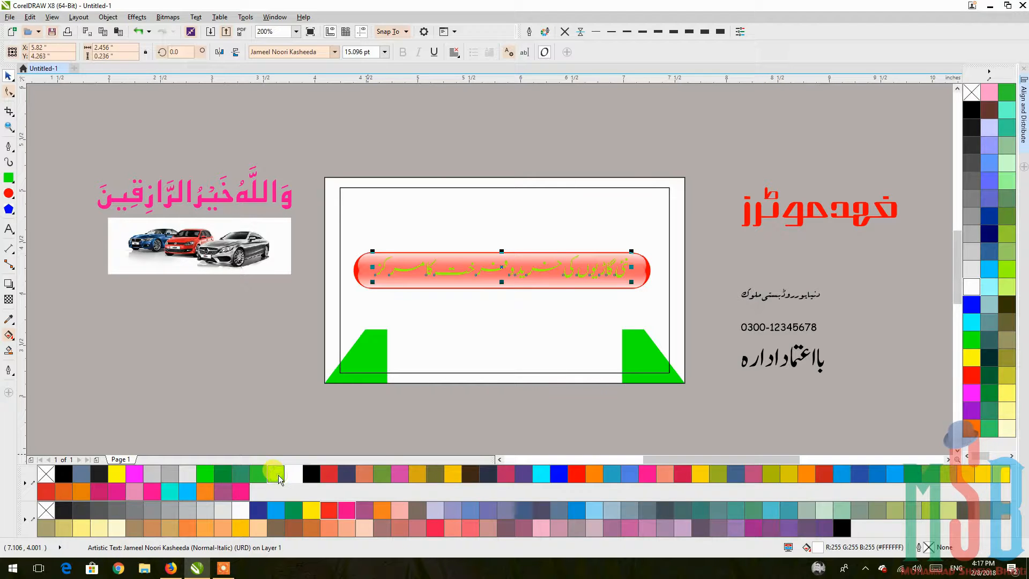
# Give the slogan text a 2 px black outline with round corners and round line caps
pyautogui.scroll(2, 505, 243)
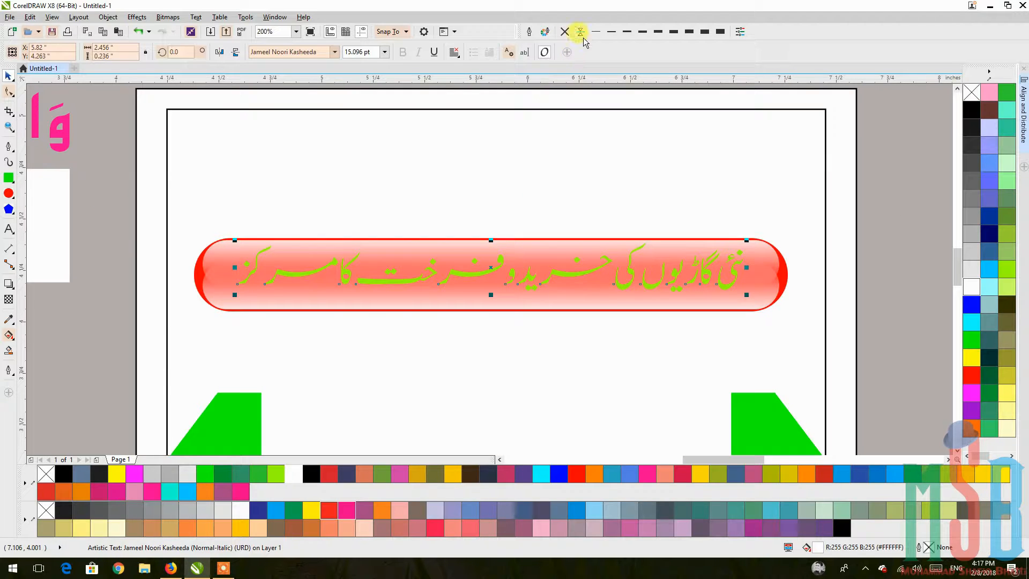
pyautogui.click(599, 34)
pyautogui.click(613, 33)
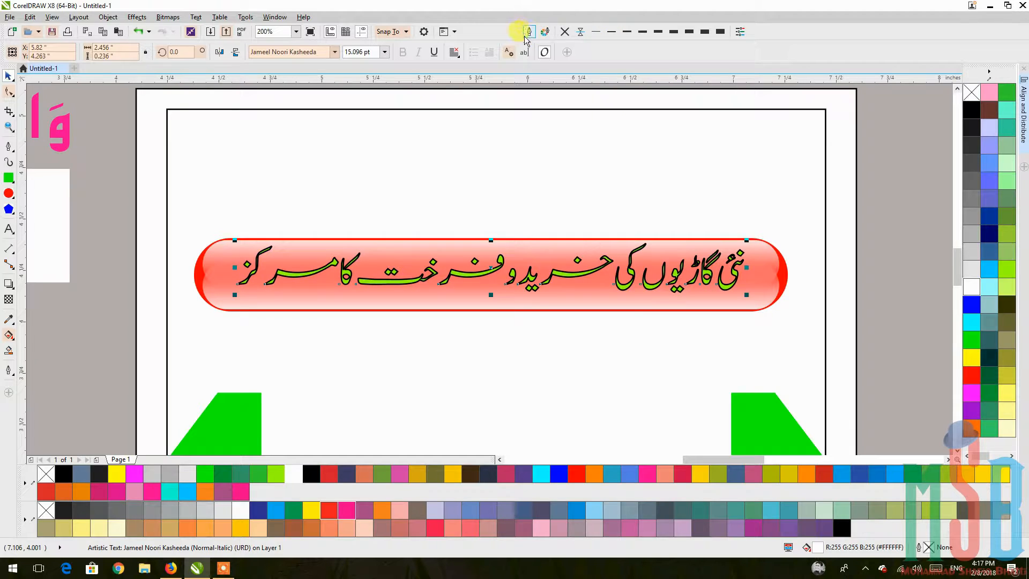
pyautogui.click(528, 33)
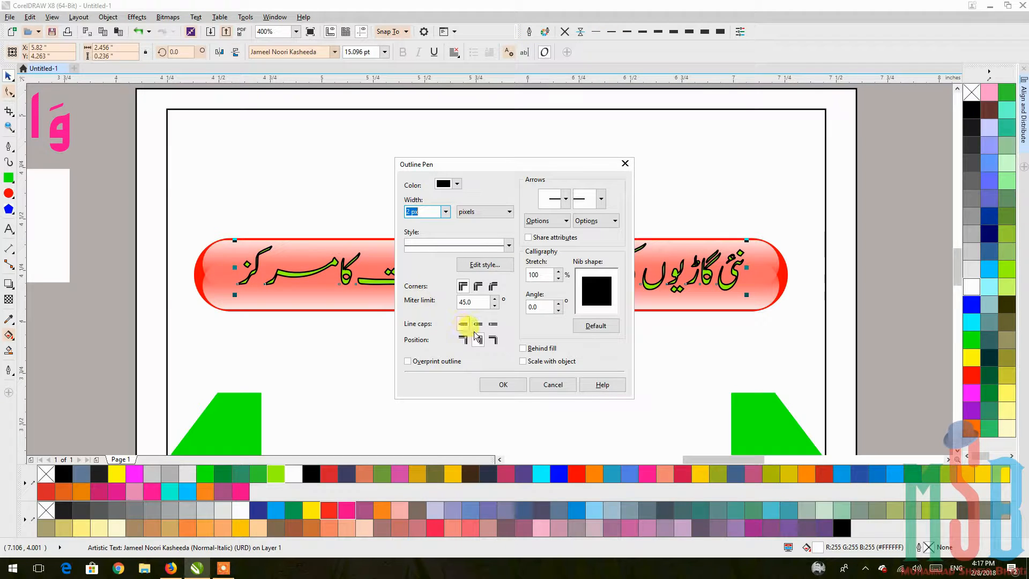
pyautogui.click(478, 323)
pyautogui.click(478, 285)
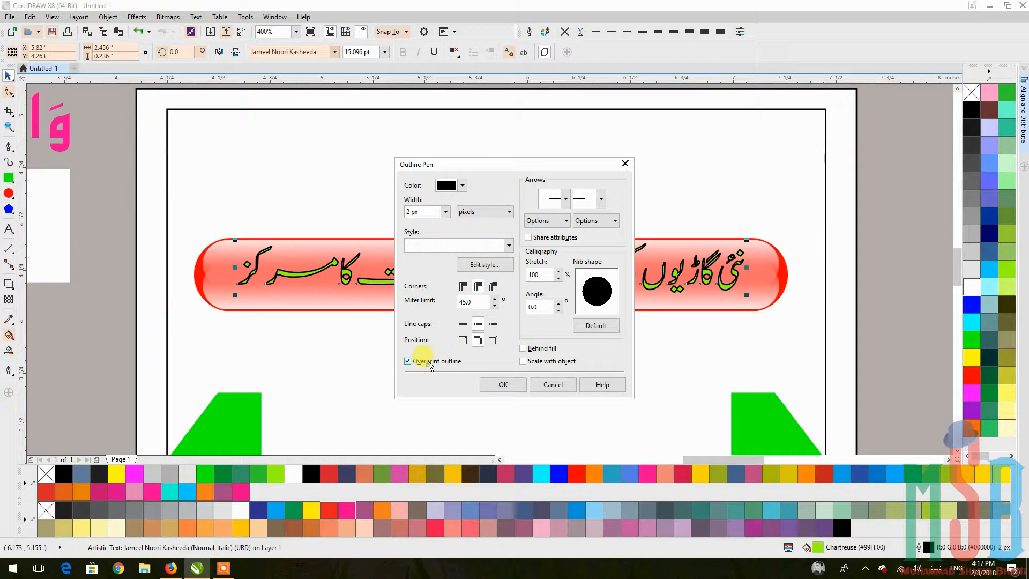
pyautogui.click(502, 383)
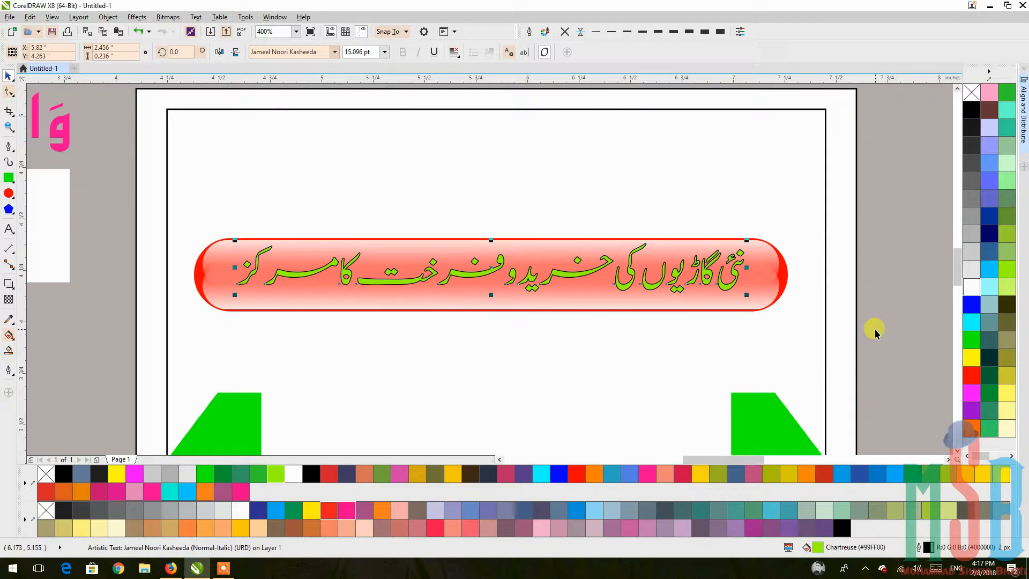
# Move the red dealership name onto the card, above the glossy bar and toward the card's right side
pyautogui.scroll(-1, 874, 329)
pyautogui.moveTo(874, 329); pyautogui.dragTo(624, 307)
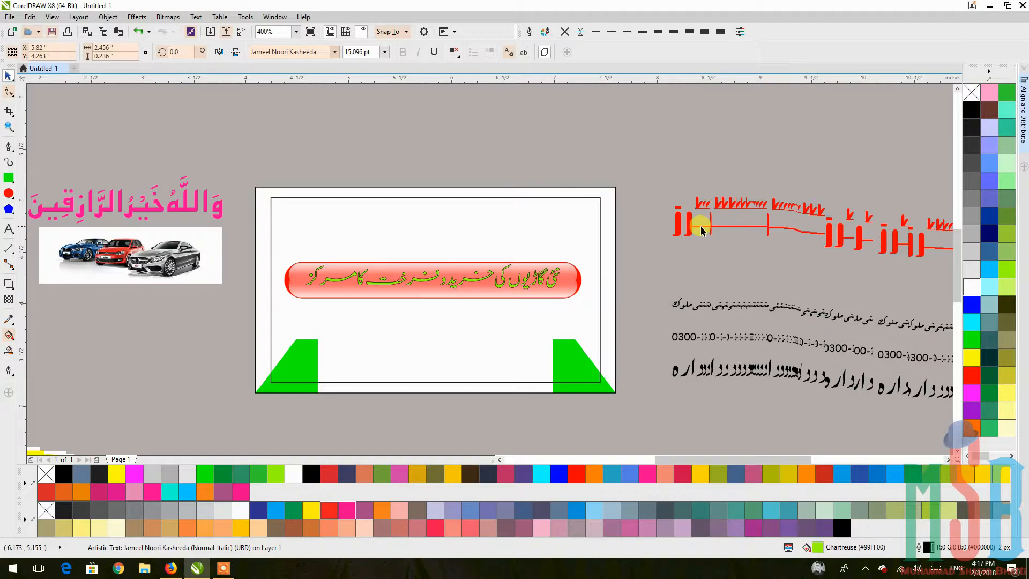
pyautogui.moveTo(701, 230); pyautogui.dragTo(466, 234)
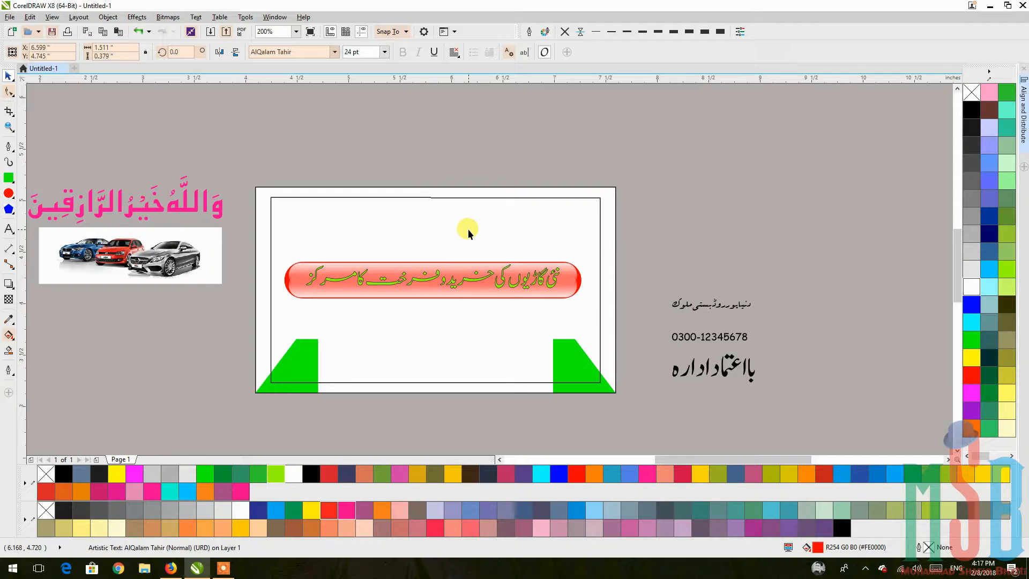
pyautogui.hotkey('ctrl', 'v')
pyautogui.click(717, 240)
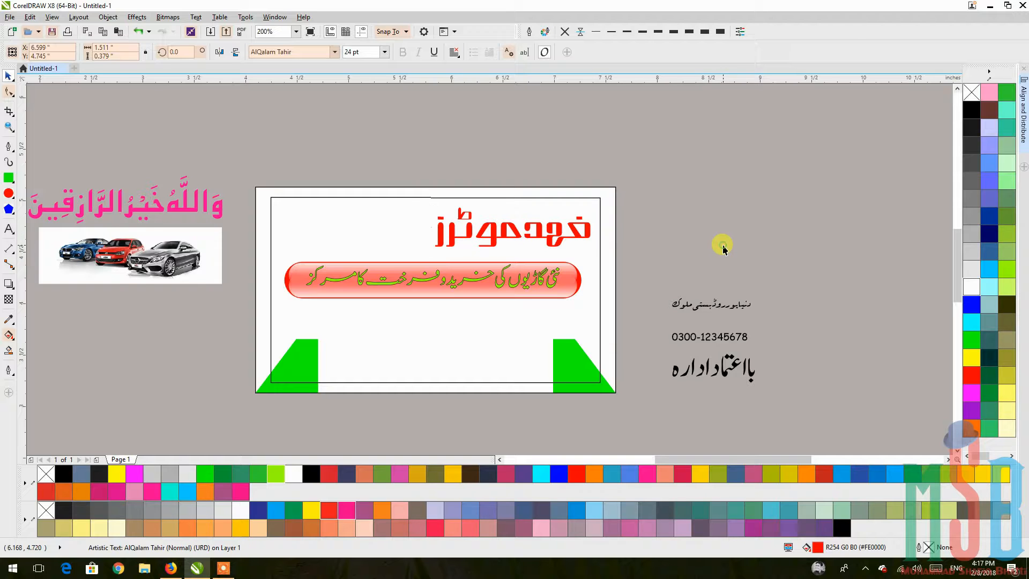
# Enlarge the red dealership name to about 29.9 pt and nudge it 0.03 inches right and 0.02 inches down
pyautogui.click(558, 229)
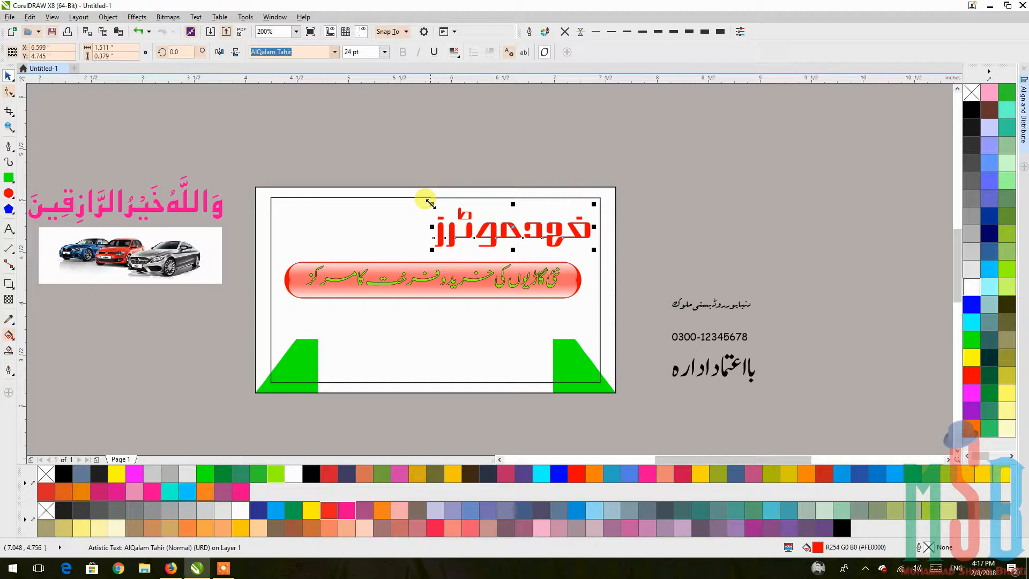
pyautogui.moveTo(429, 204); pyautogui.dragTo(380, 194)
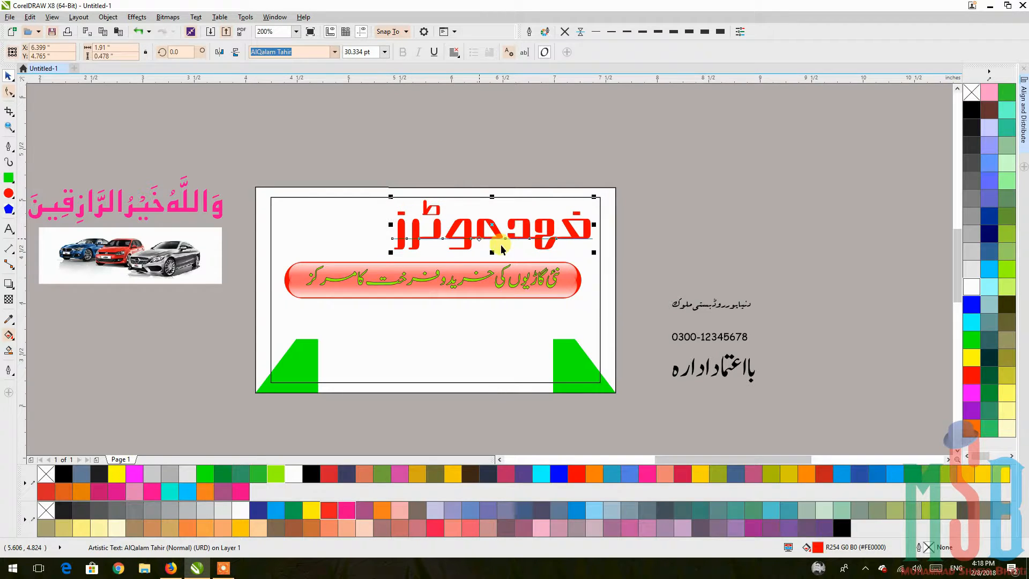
pyautogui.moveTo(594, 254)
pyautogui.mouseDown()
pyautogui.moveTo(600, 261)
pyautogui.moveTo(592, 252)
pyautogui.mouseUp()
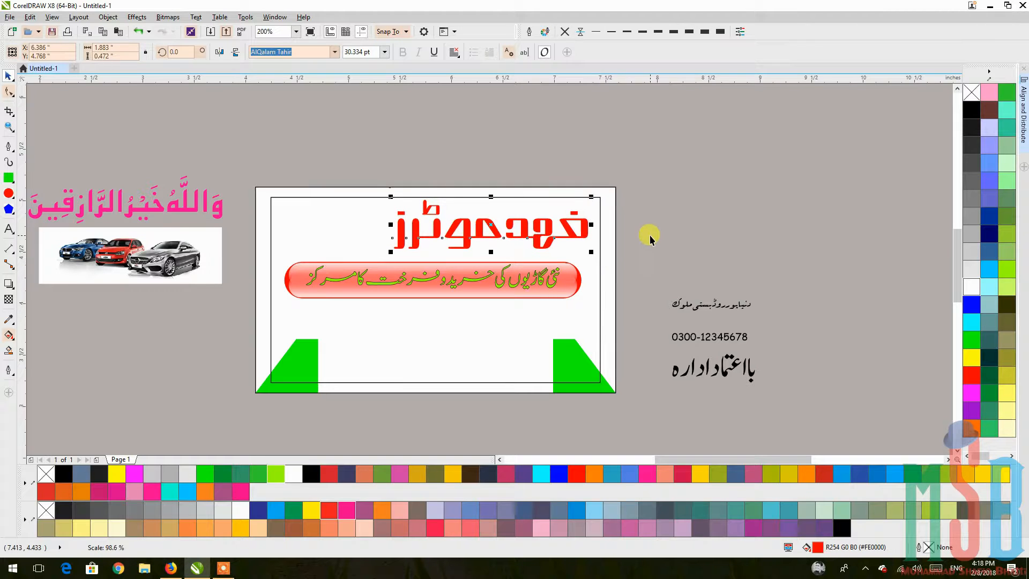
pyautogui.press('Right')
pyautogui.press('Right')
pyautogui.press('Right')
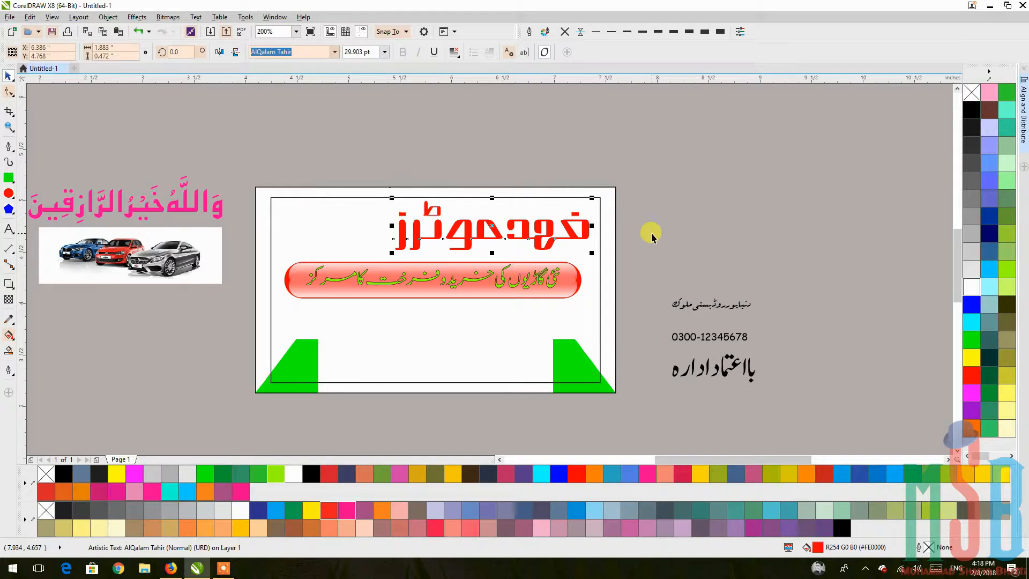
pyautogui.press('Down')
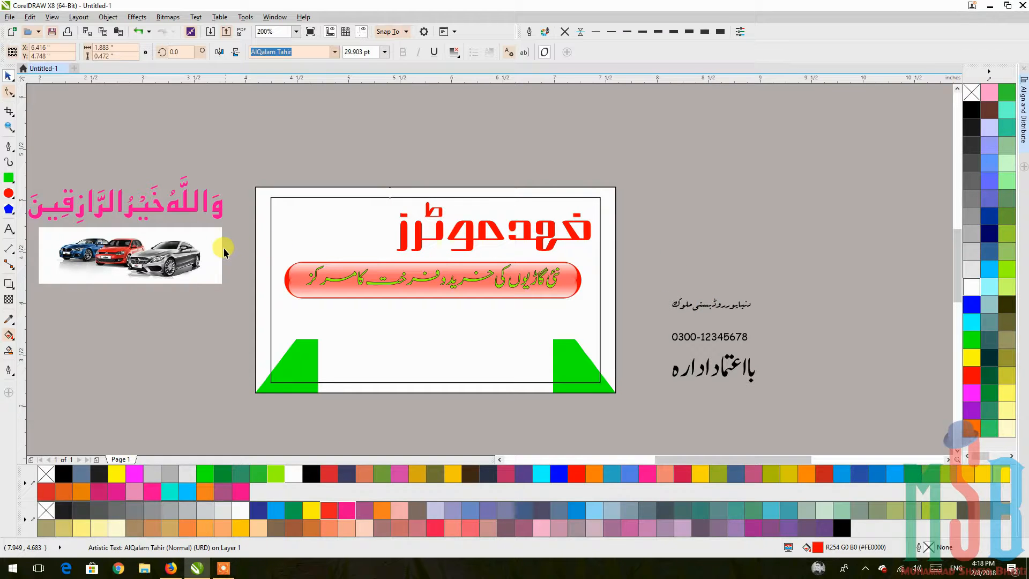
pyautogui.press('Escape')
# Recolor the slogan on the bar with a dark green outline and a chartreuse fill, after trying white, pink and green
pyautogui.scroll(2, 394, 289)
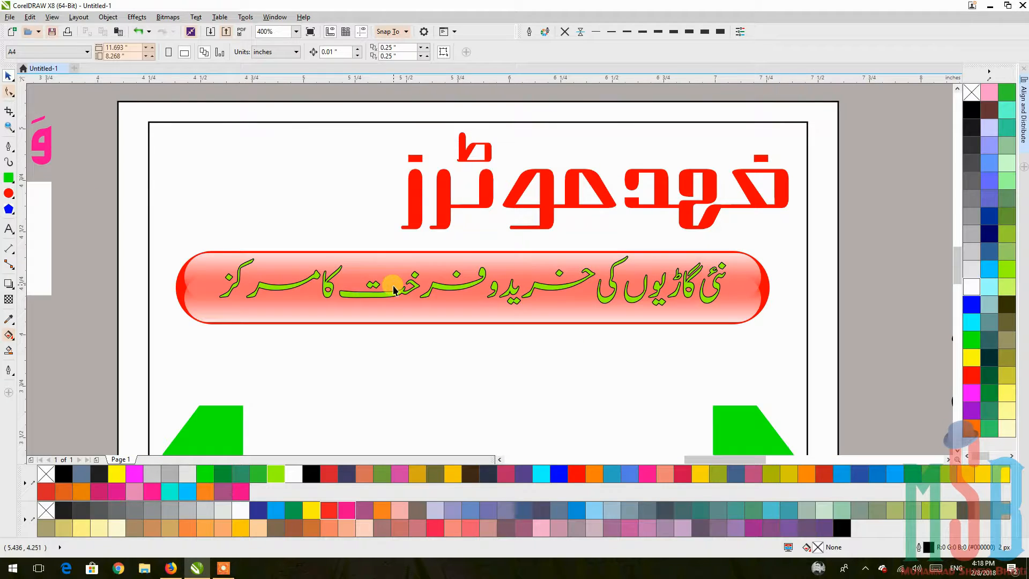
pyautogui.click(393, 289)
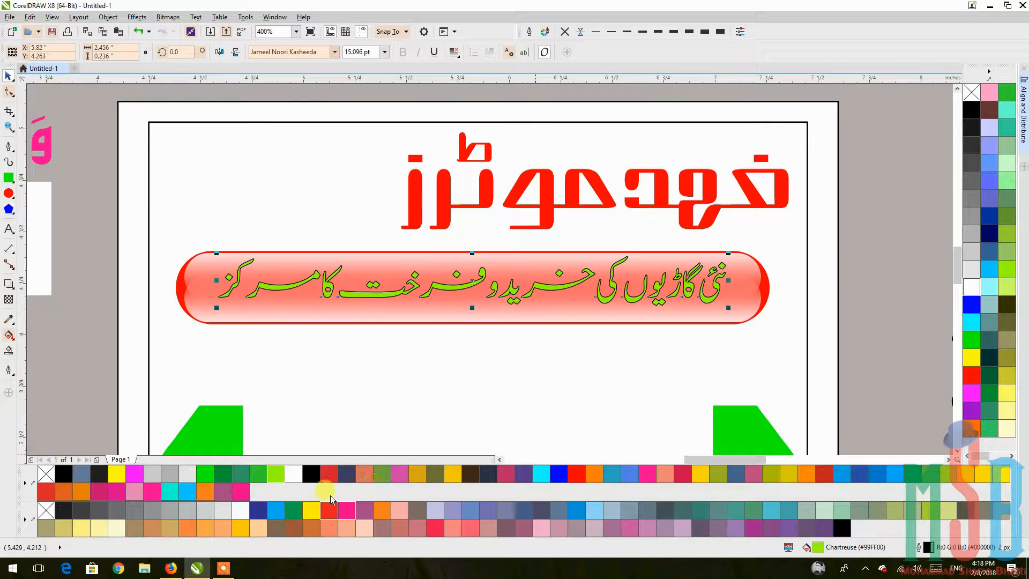
pyautogui.click(293, 474)
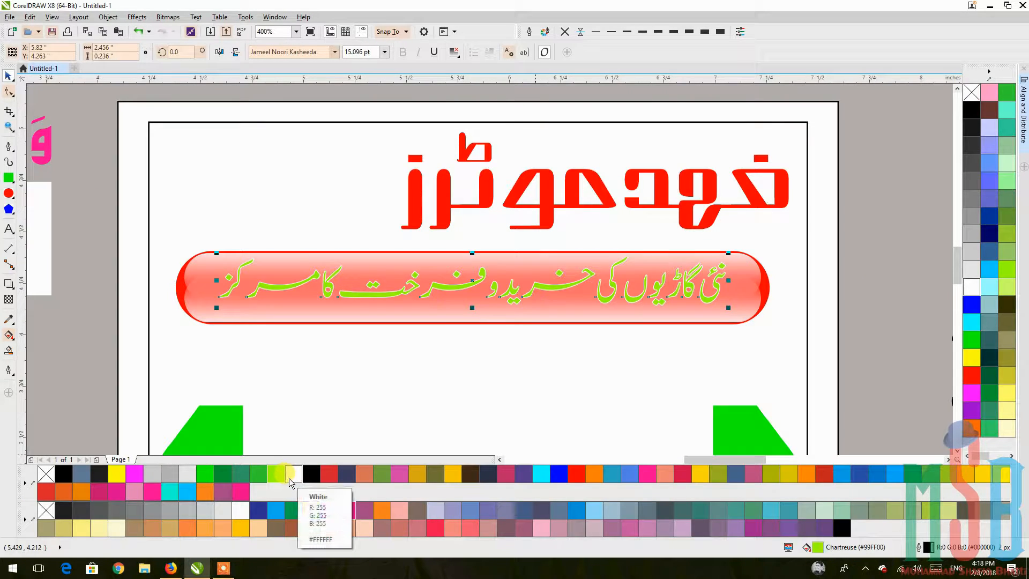
pyautogui.click(242, 492)
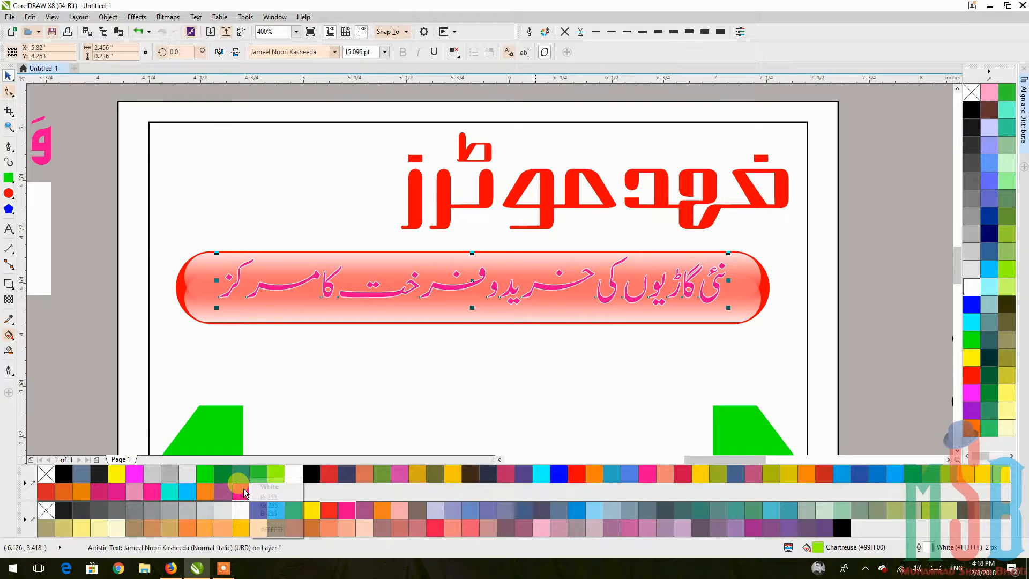
pyautogui.click(200, 475)
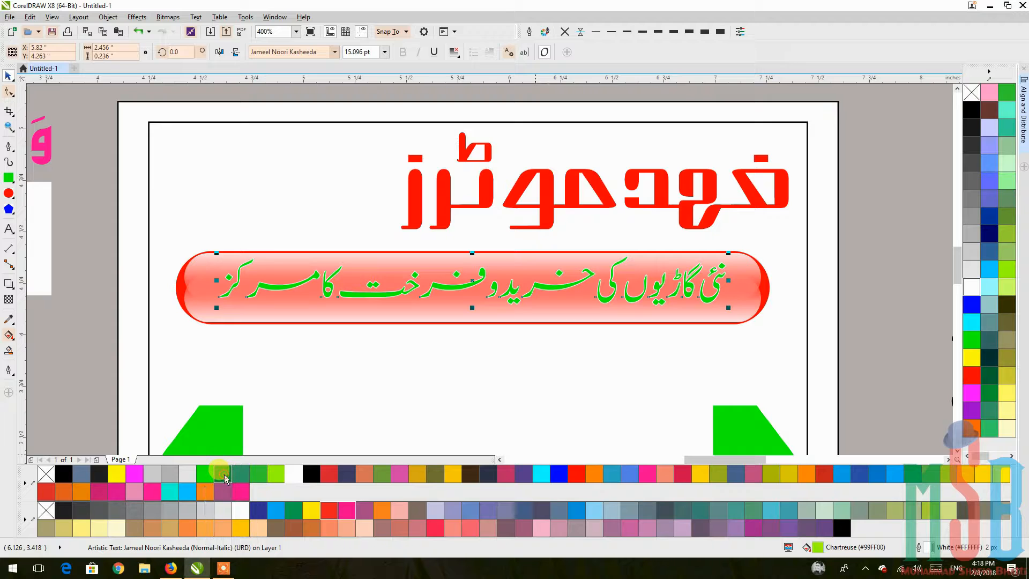
pyautogui.click(225, 477)
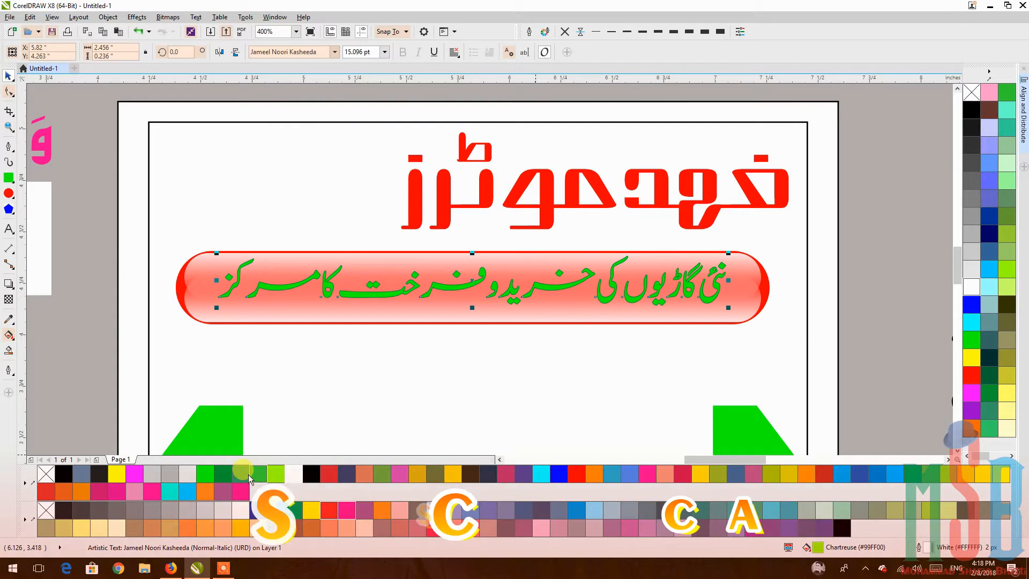
pyautogui.click(273, 474)
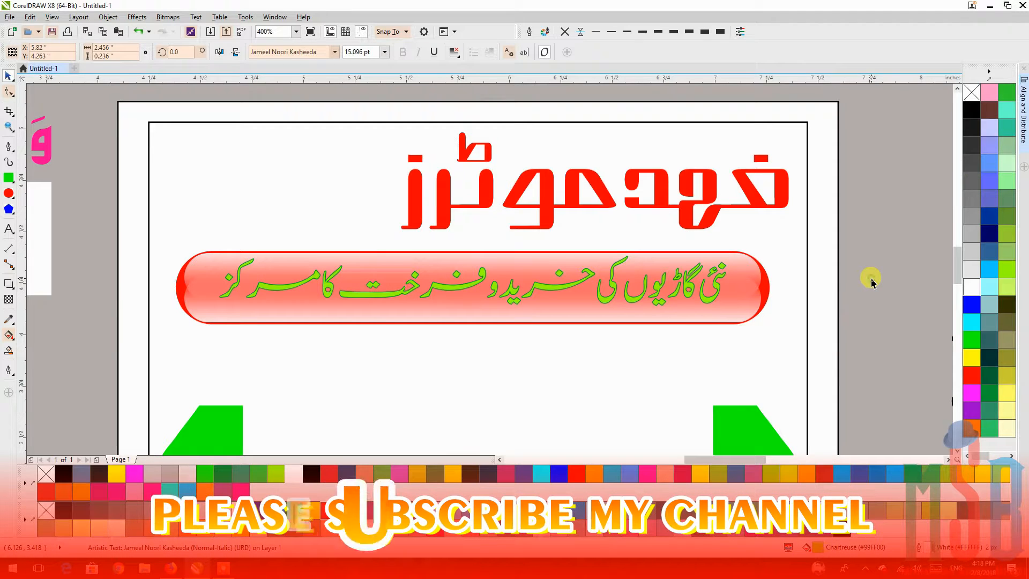
# Convert the red dealership name to curves, duplicate it about 0.02 inches to the left and fill the rear copy black
pyautogui.click(772, 210)
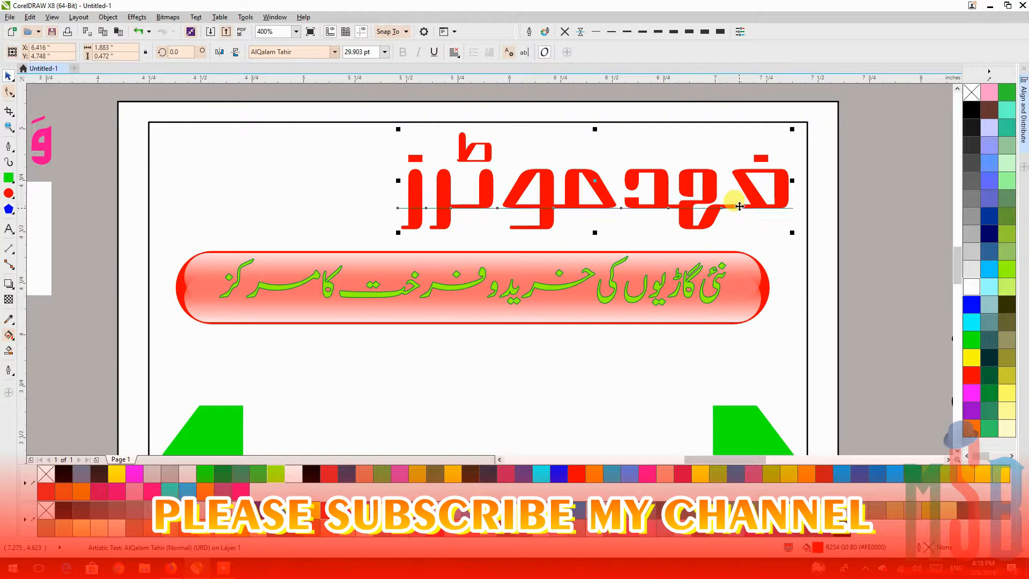
pyautogui.hotkey('ctrl', 'q')
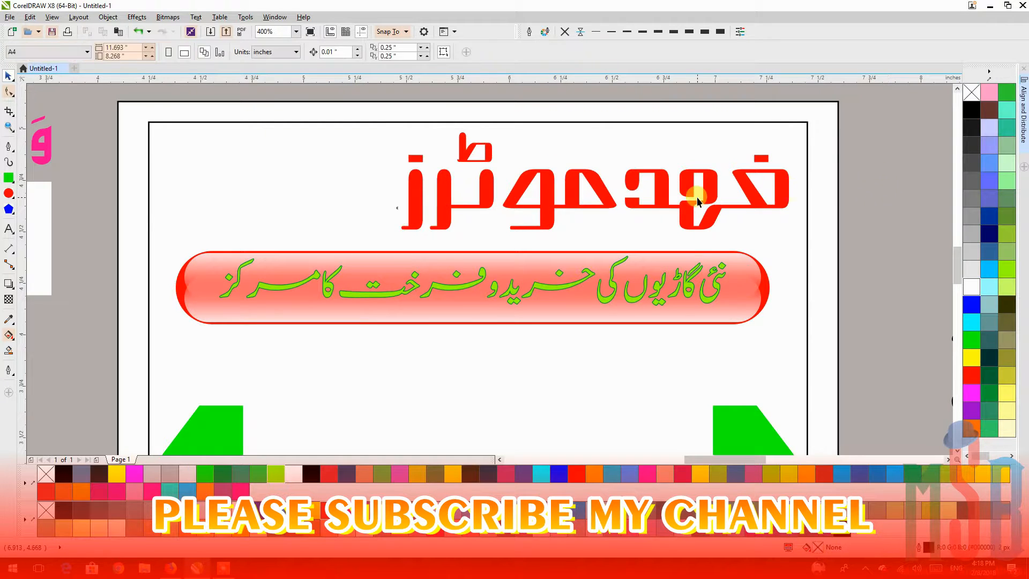
pyautogui.moveTo(686, 202); pyautogui.dragTo(679, 202)
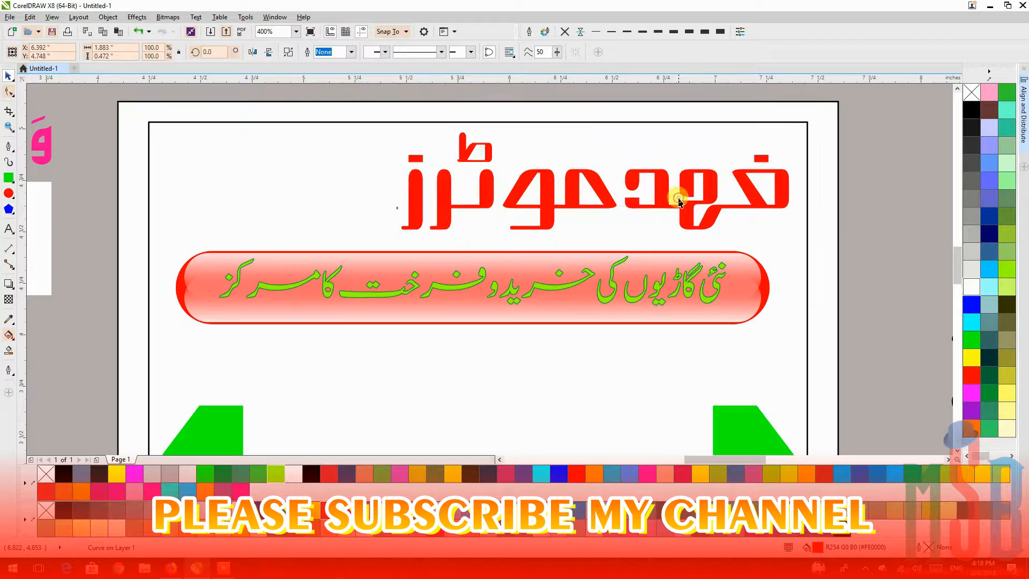
pyautogui.click(791, 201)
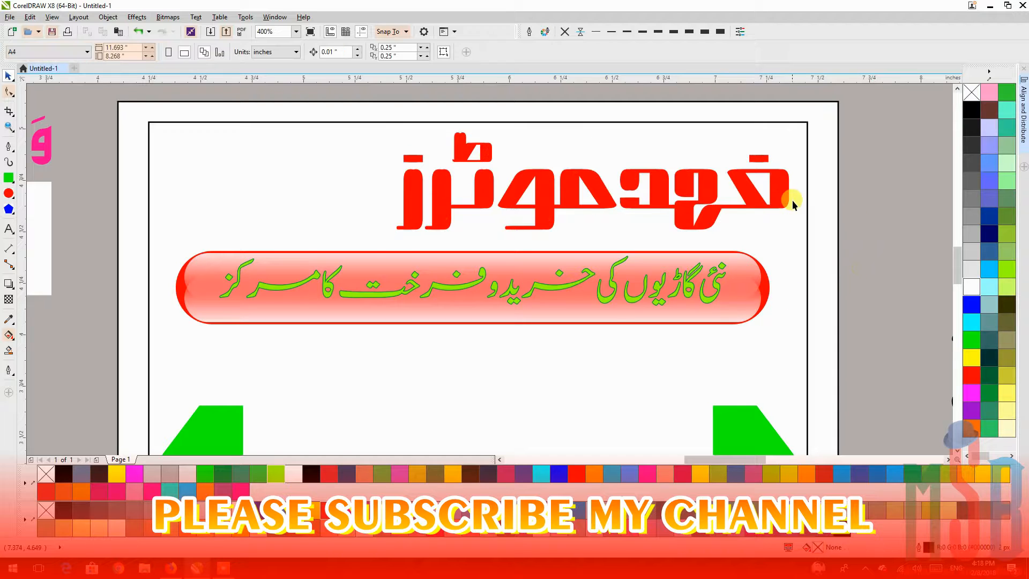
pyautogui.click(787, 200)
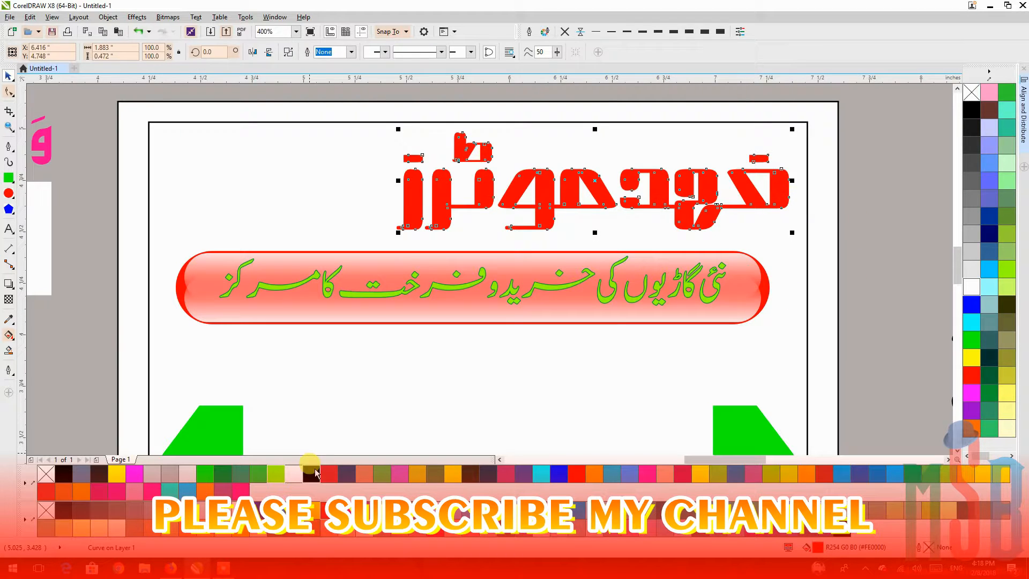
# Shift the red front copy up about 0.01 inches and slightly right, letting the black copy form a shadow at the letters' lower right
pyautogui.scroll(2, 760, 193)
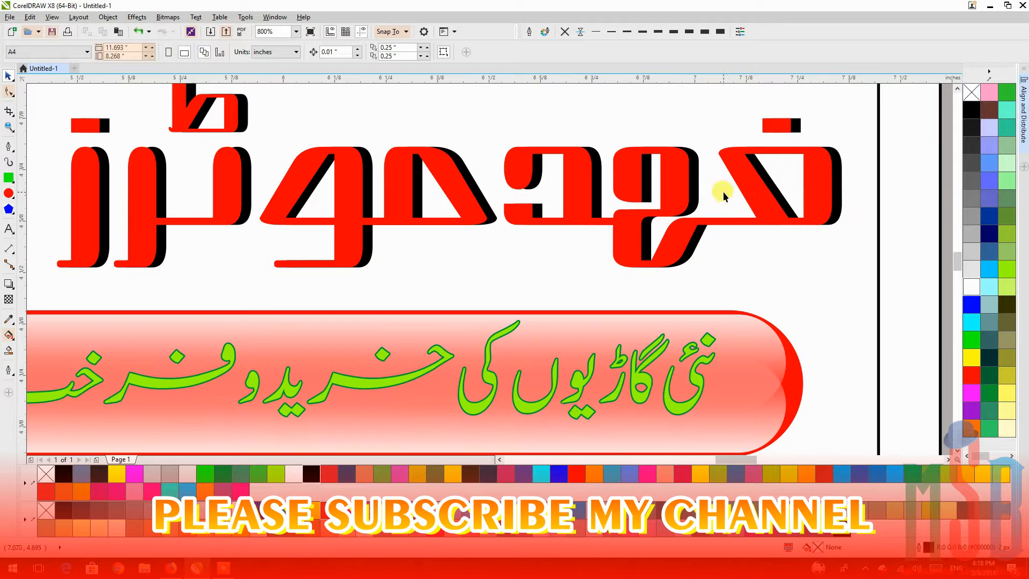
pyautogui.moveTo(758, 194); pyautogui.dragTo(786, 220)
pyautogui.scroll(2, 808, 211)
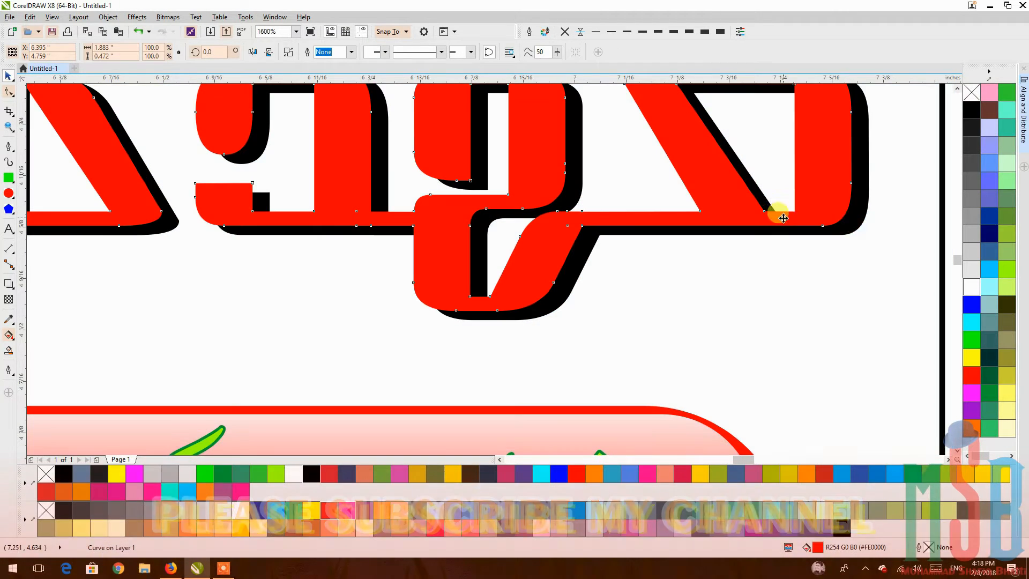
pyautogui.scroll(-1, 926, 234)
pyautogui.moveTo(926, 234); pyautogui.dragTo(733, 248)
pyautogui.click(784, 233)
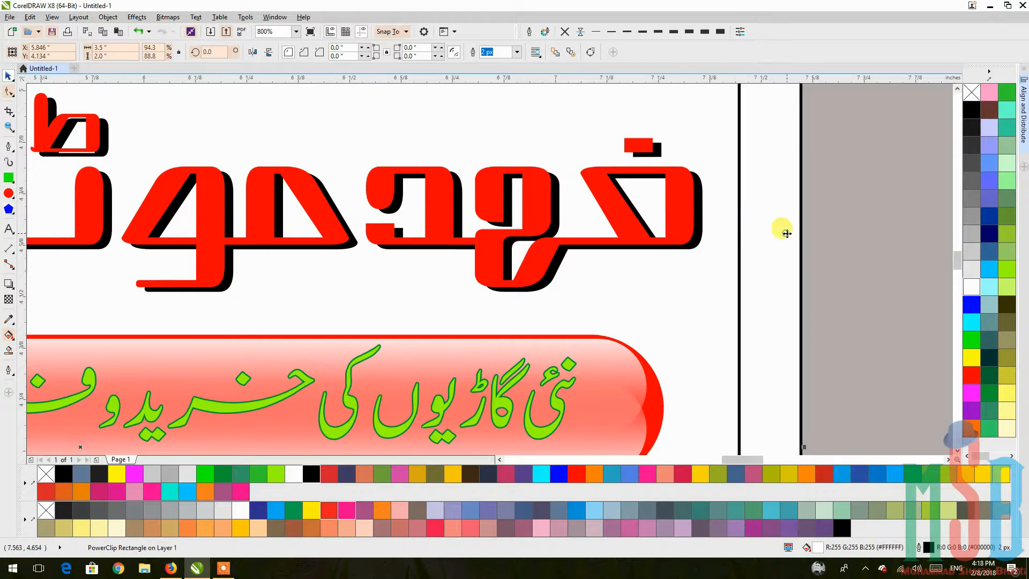
pyautogui.click(848, 228)
pyautogui.moveTo(669, 231); pyautogui.dragTo(672, 230)
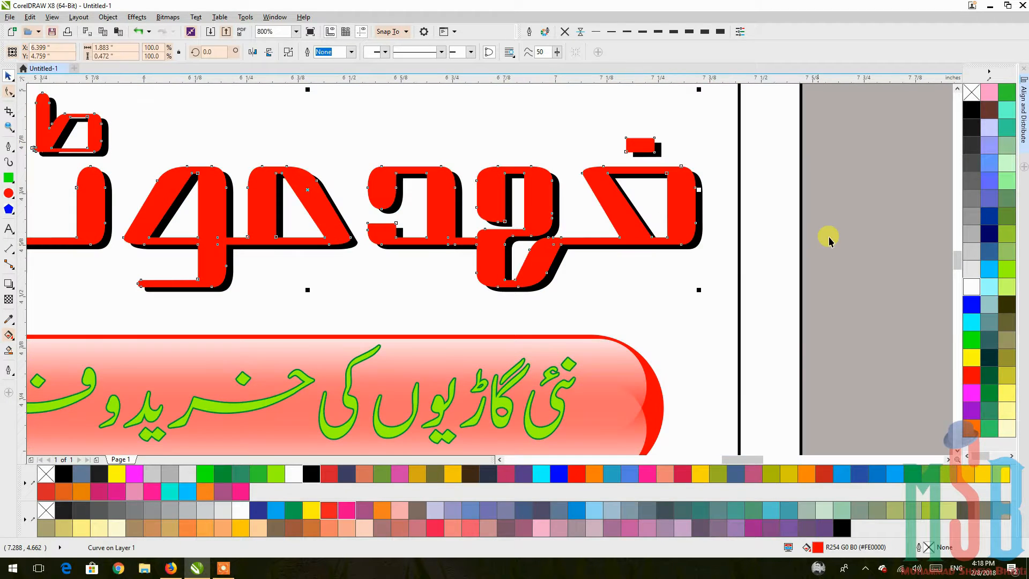
# Give the black rear copy of the dealership name a 5 px outline with rounded corners and line caps, placed behind the fill
pyautogui.click(836, 236)
pyautogui.click(703, 220)
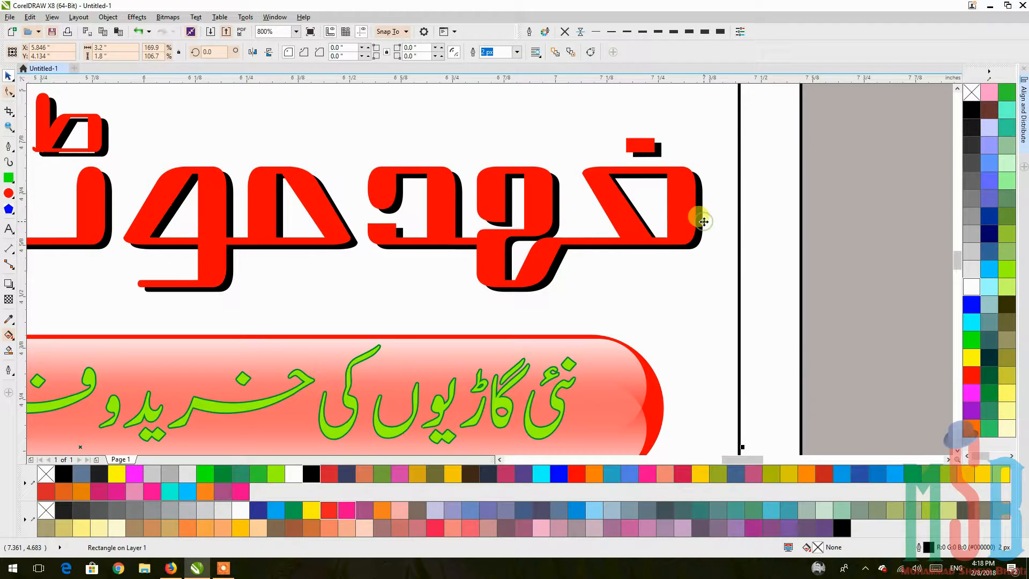
pyautogui.click(863, 193)
pyautogui.click(699, 202)
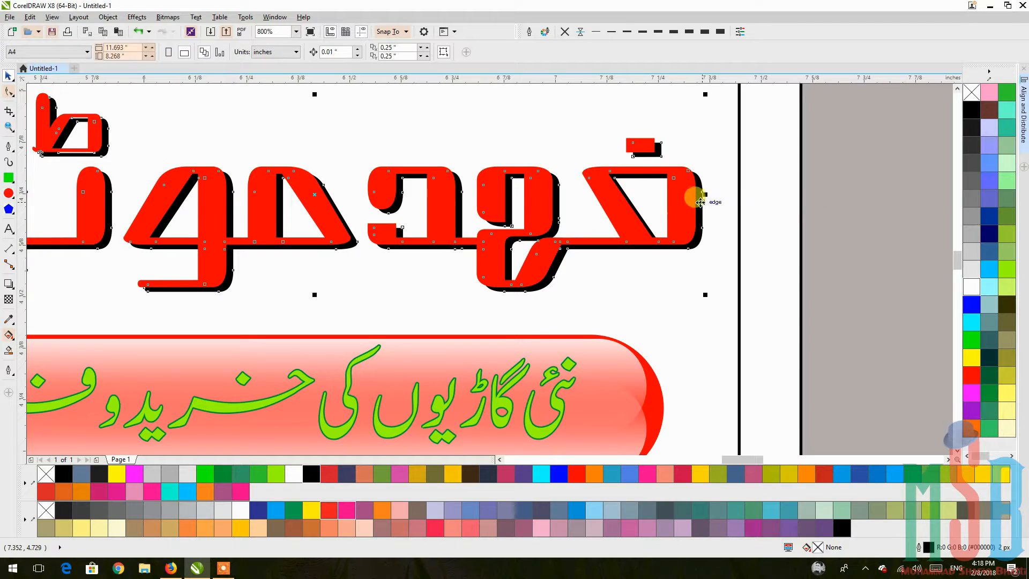
pyautogui.click(650, 33)
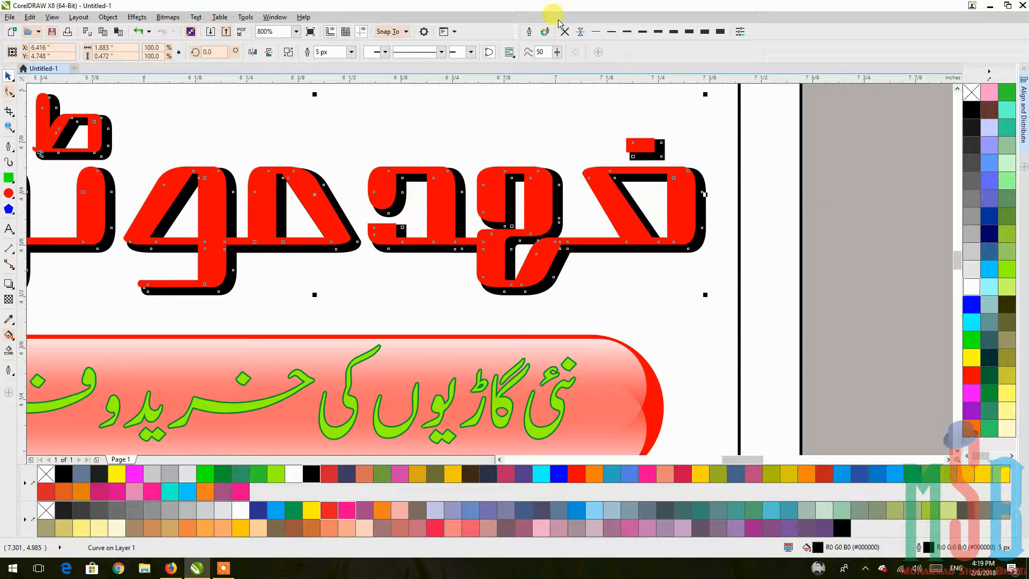
pyautogui.click(529, 32)
pyautogui.click(478, 324)
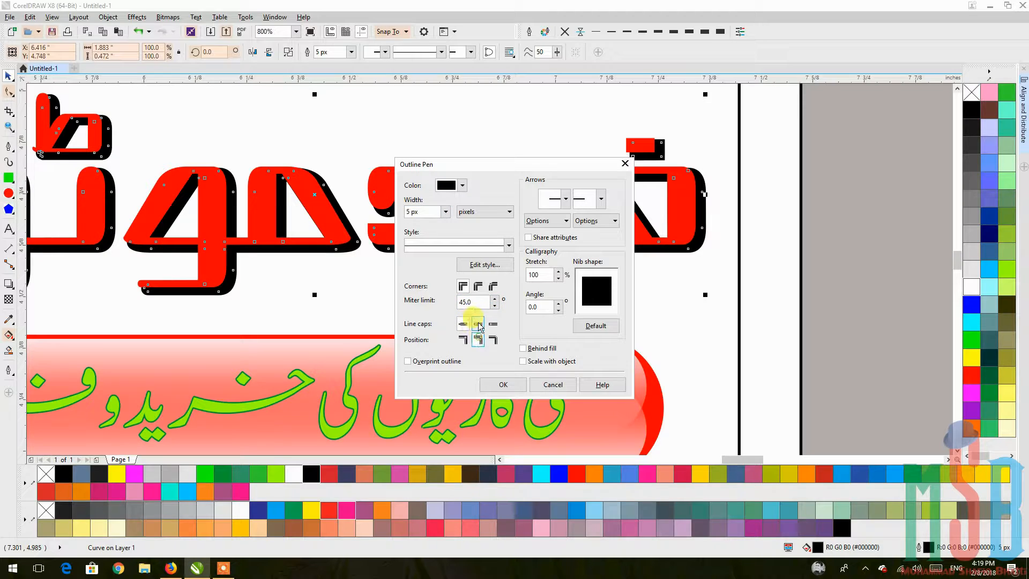
pyautogui.click(477, 285)
pyautogui.click(522, 348)
pyautogui.click(503, 384)
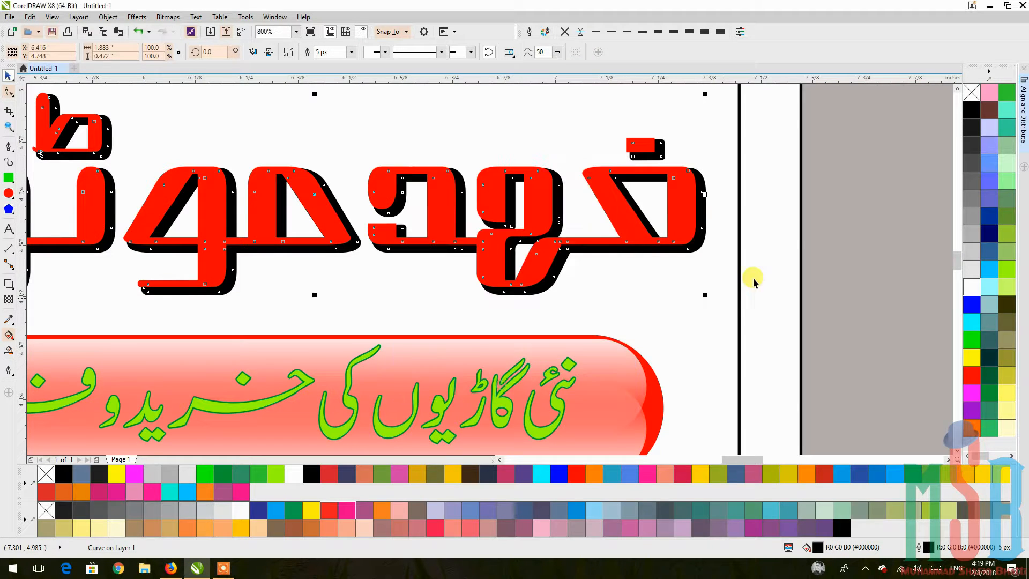
# Give the red front copy a 3 px white outline with rounded corners and line caps, placed behind the fill
pyautogui.click(805, 227)
pyautogui.click(622, 203)
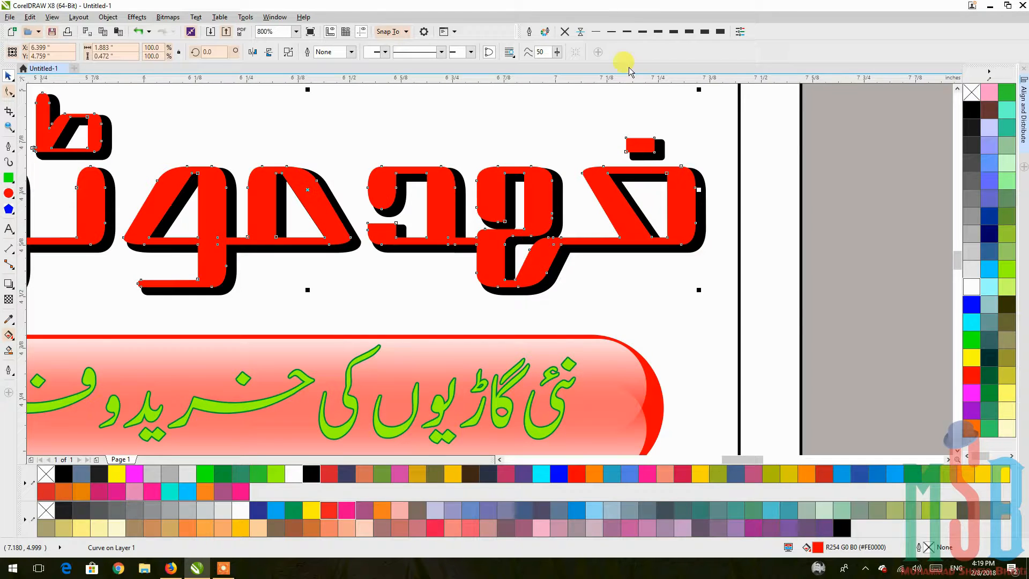
pyautogui.click(613, 32)
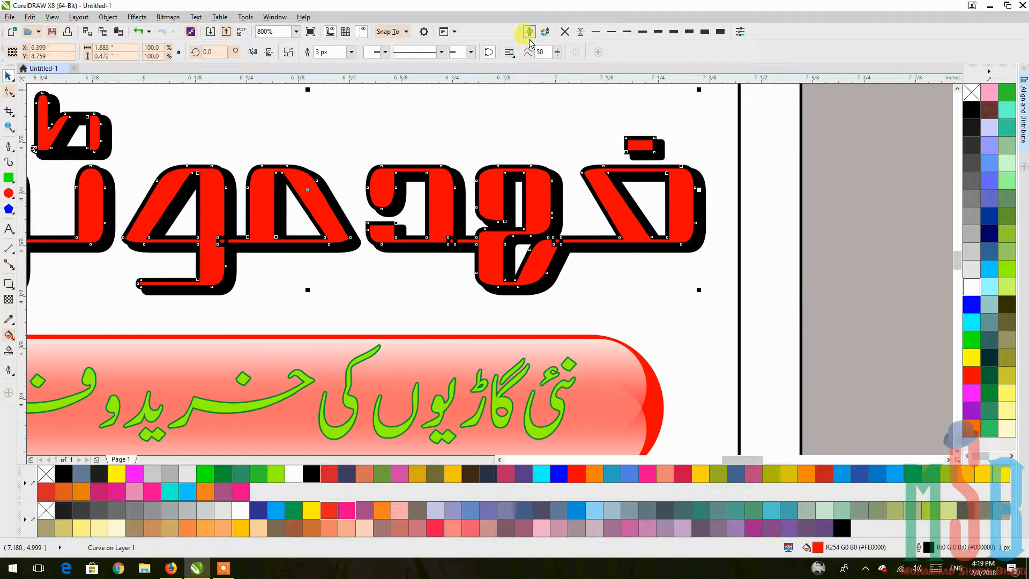
pyautogui.click(529, 33)
pyautogui.click(478, 324)
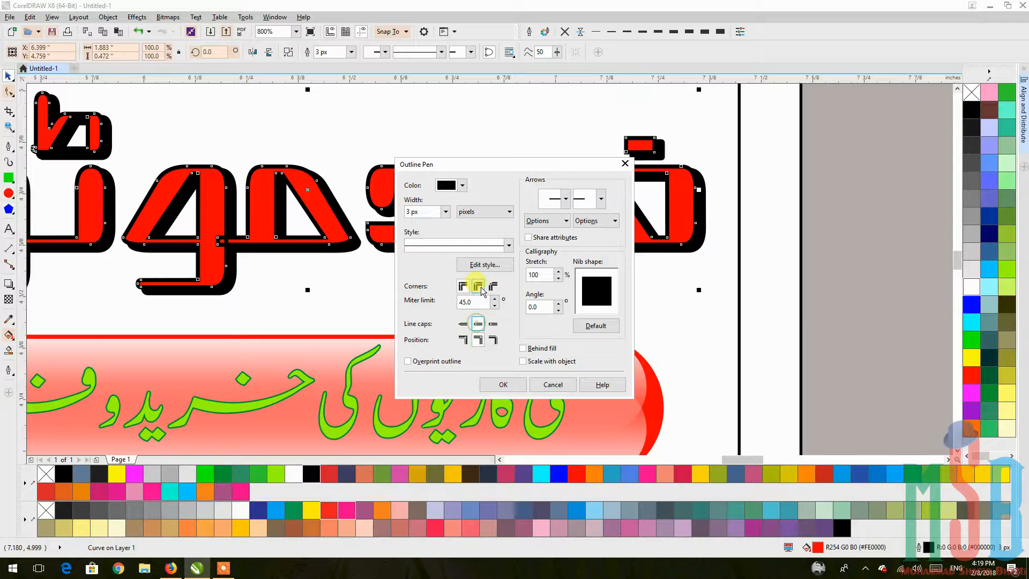
pyautogui.click(502, 386)
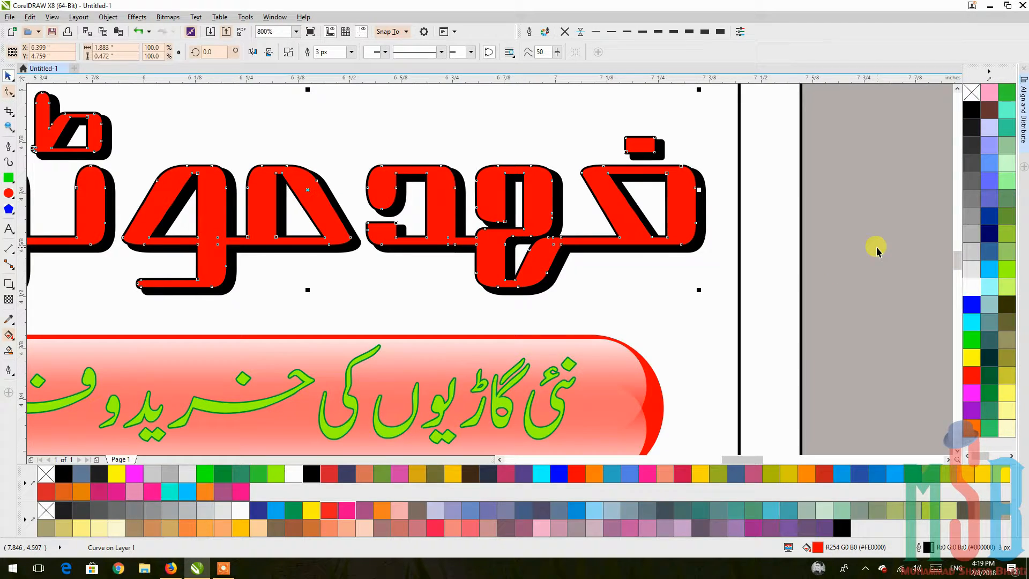
pyautogui.rightClick(971, 287)
pyautogui.click(776, 232)
# Thicken the black rear copy's outline to 16 px
pyautogui.scroll(2, 682, 230)
pyautogui.click(677, 243)
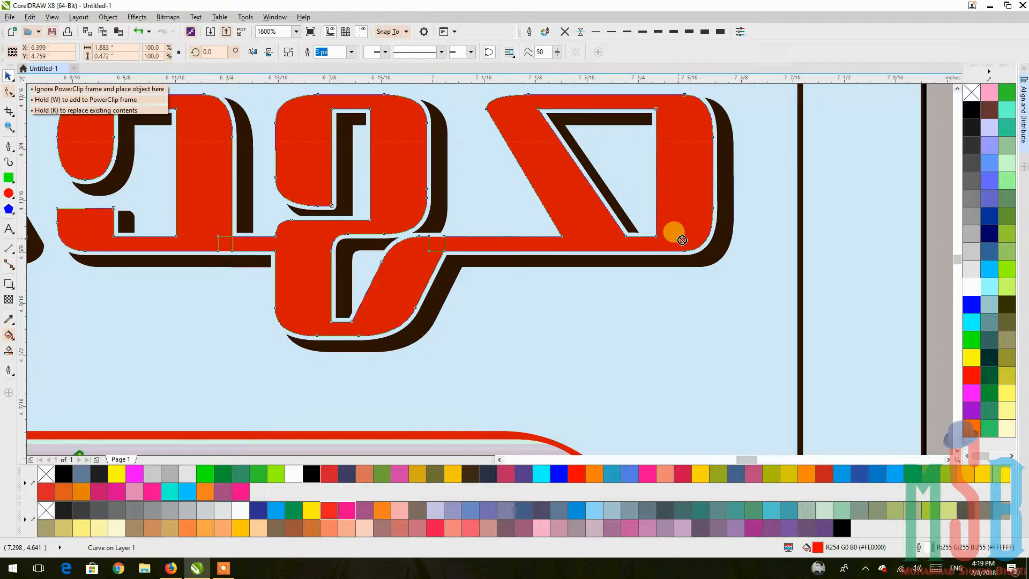
pyautogui.click(722, 230)
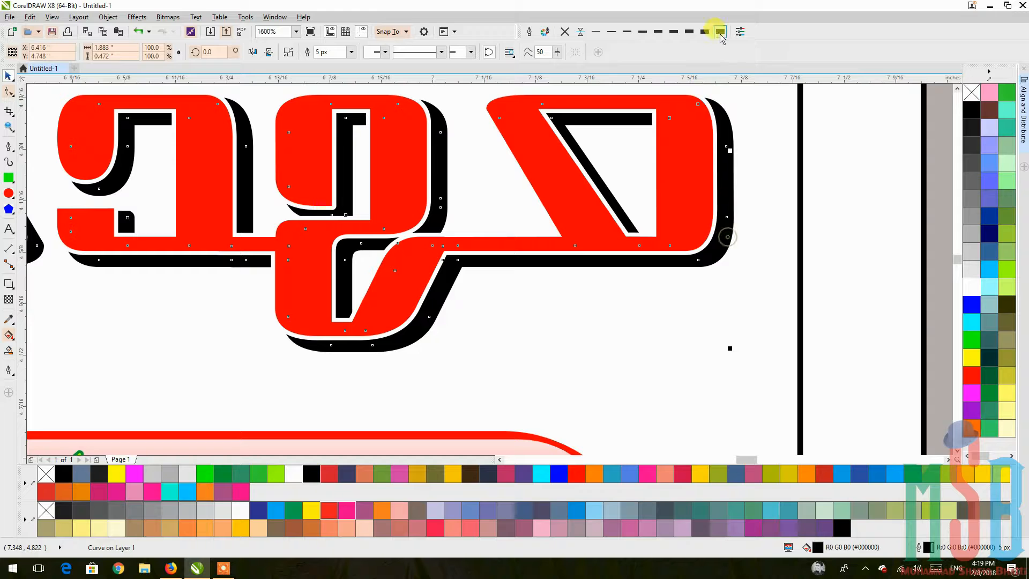
pyautogui.click(704, 33)
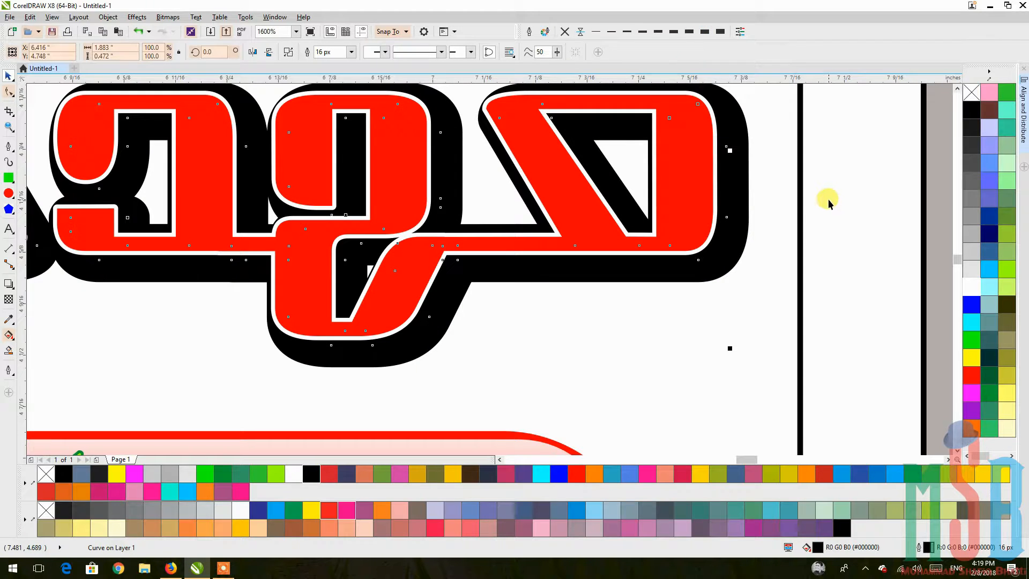
# Offset the red front copy slightly left and up, and set the black rear copy's outline to 10 px
pyautogui.scroll(-2, 825, 199)
pyautogui.moveTo(615, 188); pyautogui.dragTo(611, 183)
pyautogui.click(657, 197)
pyautogui.click(648, 195)
pyautogui.click(689, 32)
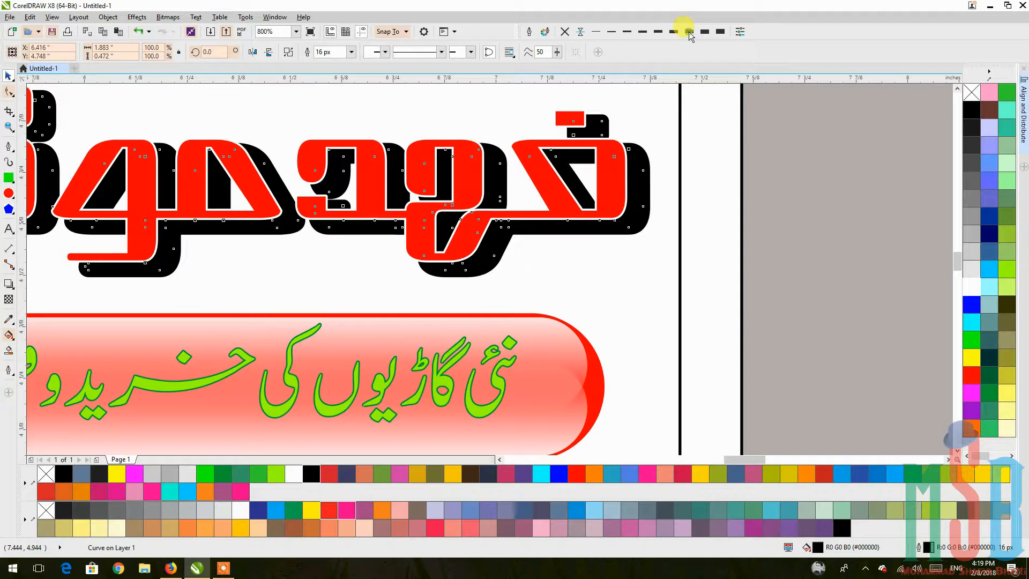
pyautogui.scroll(1, 622, 181)
pyautogui.moveTo(612, 197); pyautogui.dragTo(617, 201)
pyautogui.scroll(-2, 616, 198)
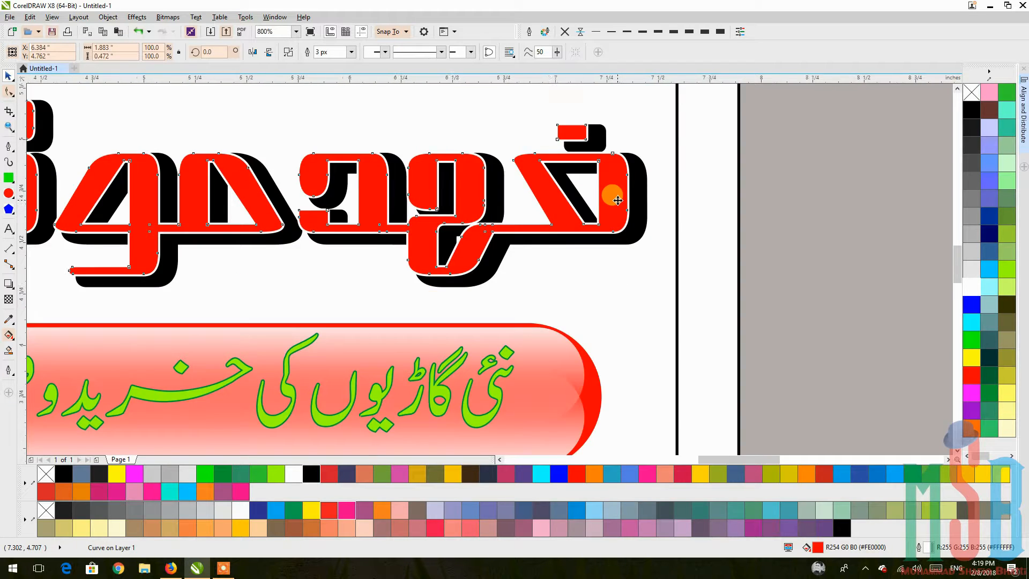
# Convert the black rear copy's outline to a separate object
pyautogui.scroll(2, 622, 211)
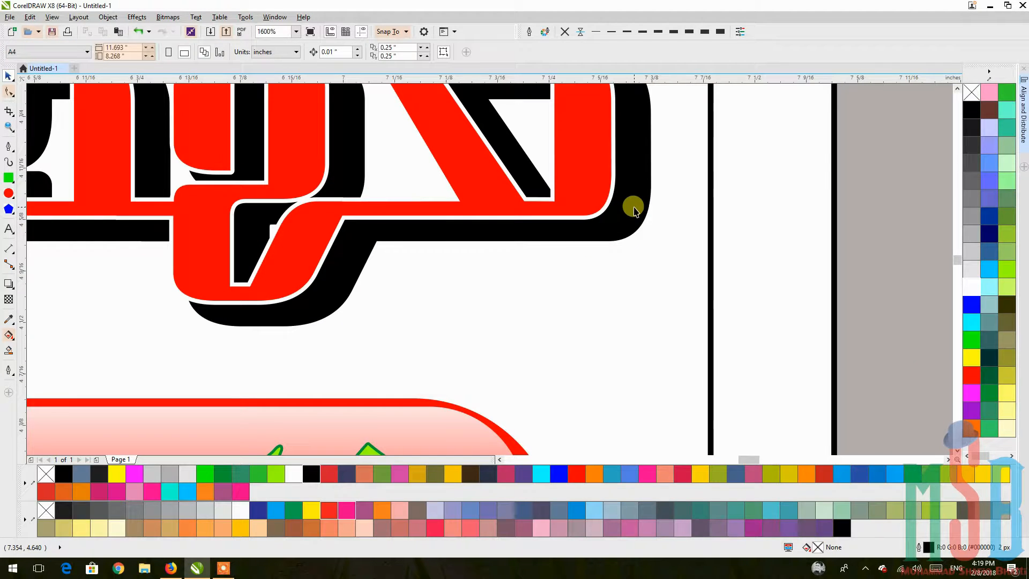
pyautogui.click(633, 207)
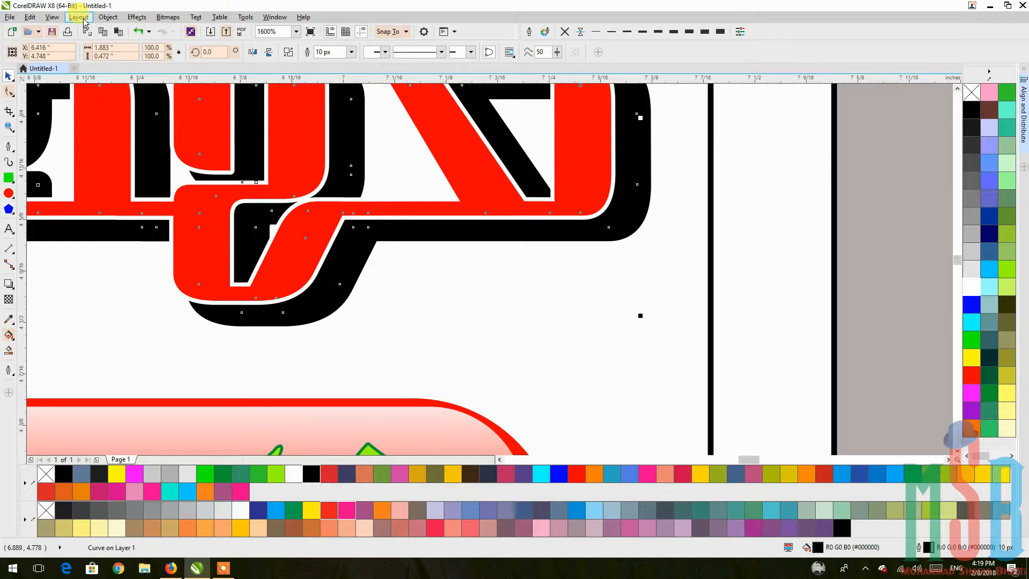
pyautogui.click(107, 17)
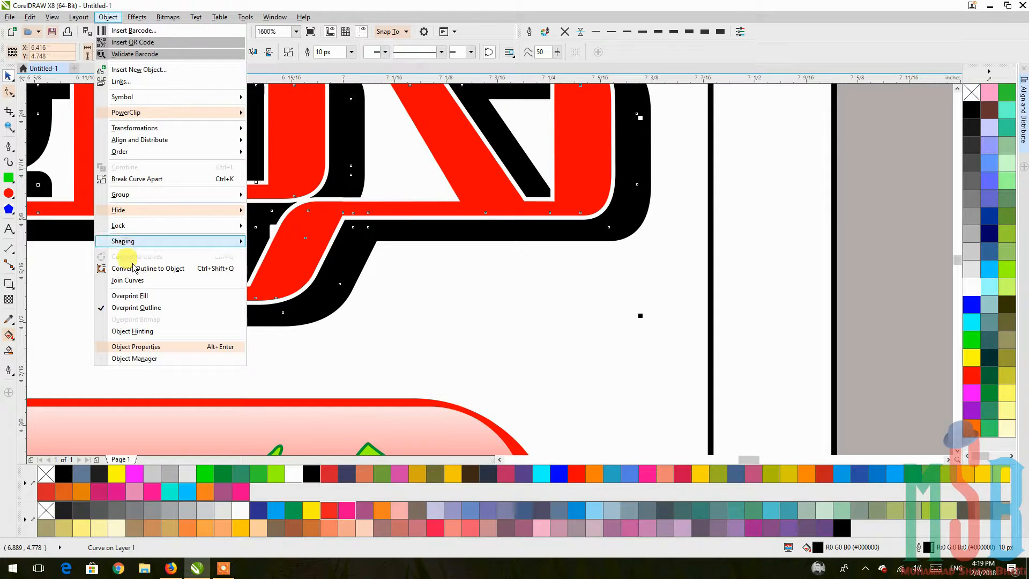
pyautogui.click(166, 268)
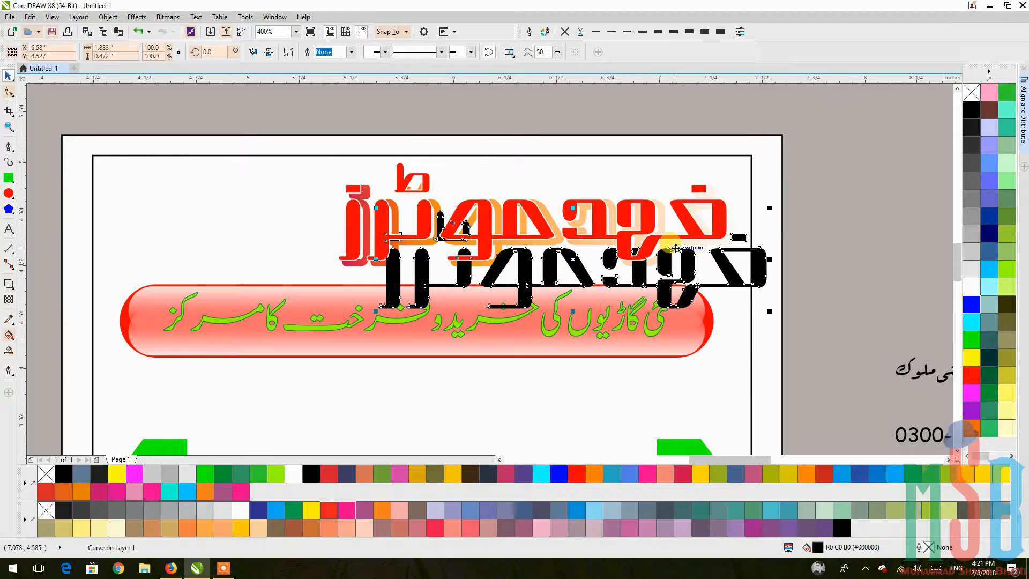
# Center the black letters on the gradient-filled outline shape and weld the two into one shadow curve
pyautogui.keyDown('shift'); pyautogui.click(663, 217); pyautogui.keyUp('shift')
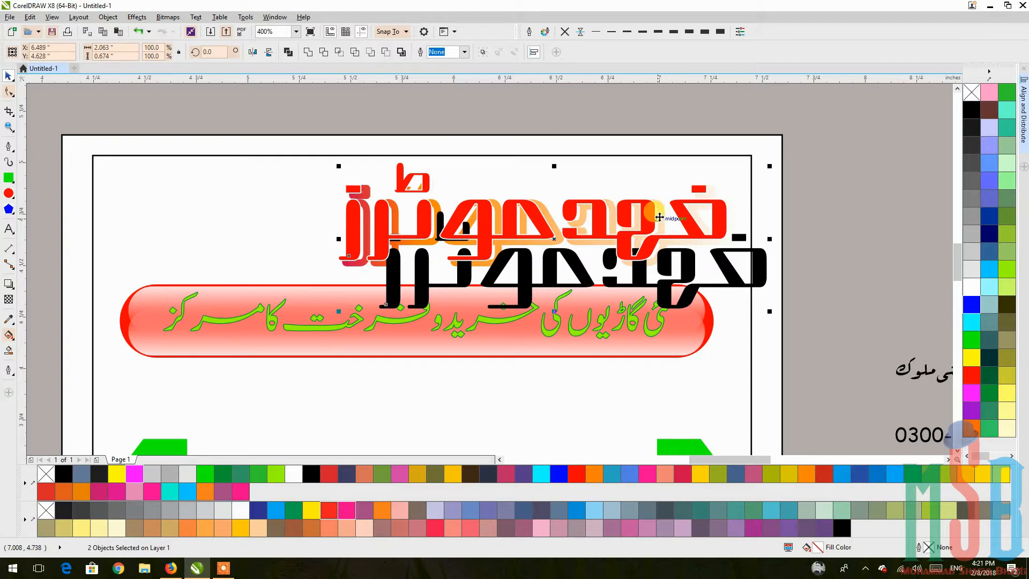
pyautogui.press('e')
pyautogui.press('c')
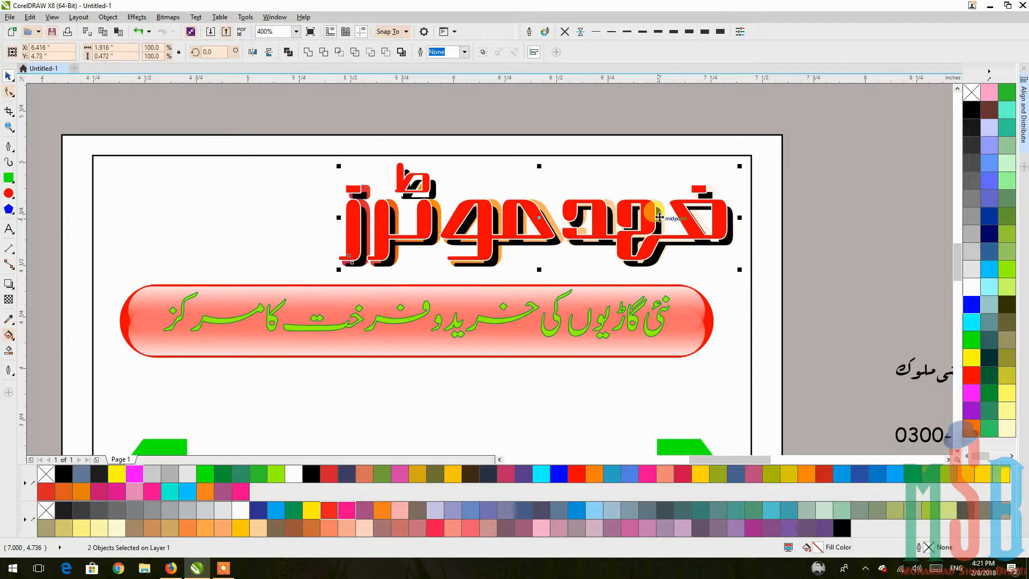
pyautogui.click(304, 52)
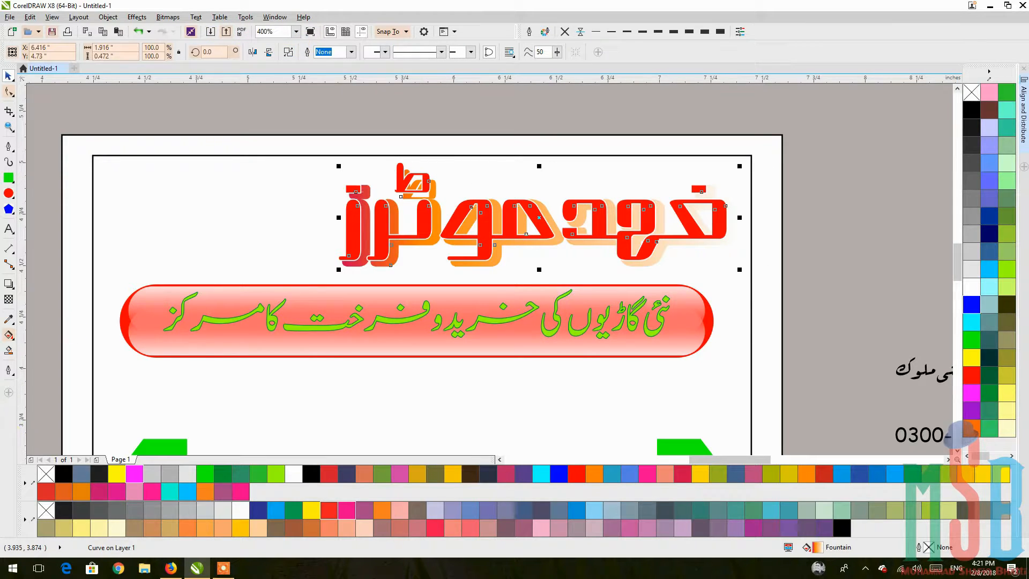
# Edit the shadow's fountain fill with yellow, magenta and yellow color stops between the title's left end and its middle
pyautogui.click(9, 334)
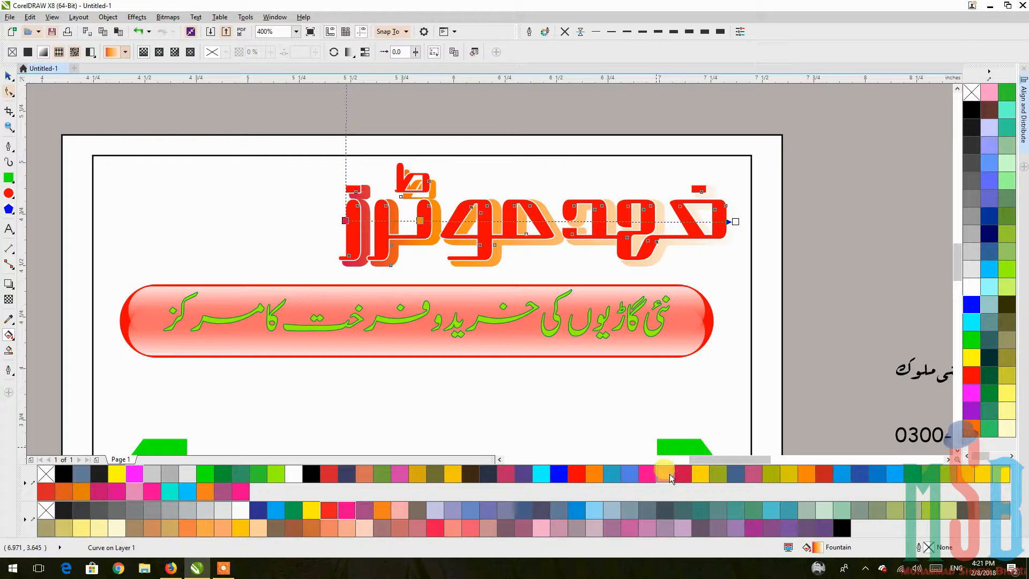
pyautogui.moveTo(602, 402); pyautogui.dragTo(420, 221)
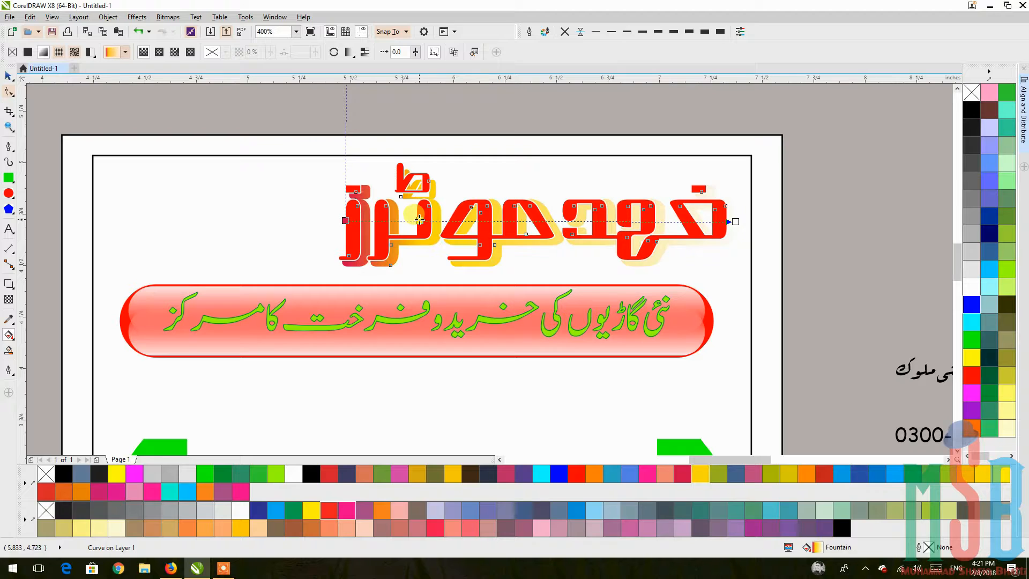
pyautogui.moveTo(681, 471); pyautogui.dragTo(485, 221)
pyautogui.moveTo(697, 475); pyautogui.dragTo(540, 221)
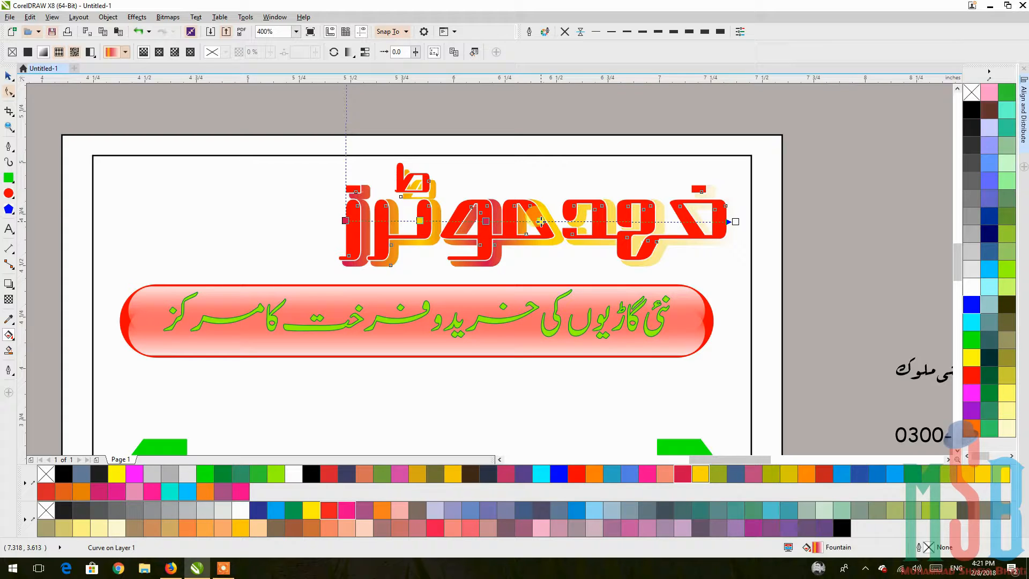
pyautogui.moveTo(970, 348); pyautogui.dragTo(540, 221)
pyautogui.moveTo(970, 394); pyautogui.dragTo(486, 221)
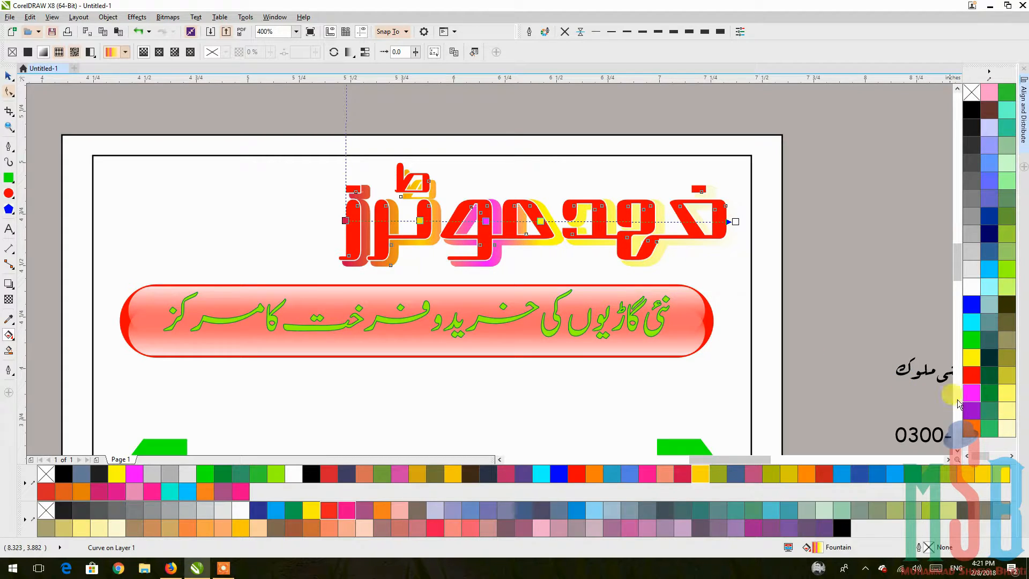
# Continue the gradient across the title's right half with purple, green and cyan stops and a blue end color
pyautogui.moveTo(959, 410); pyautogui.dragTo(594, 221)
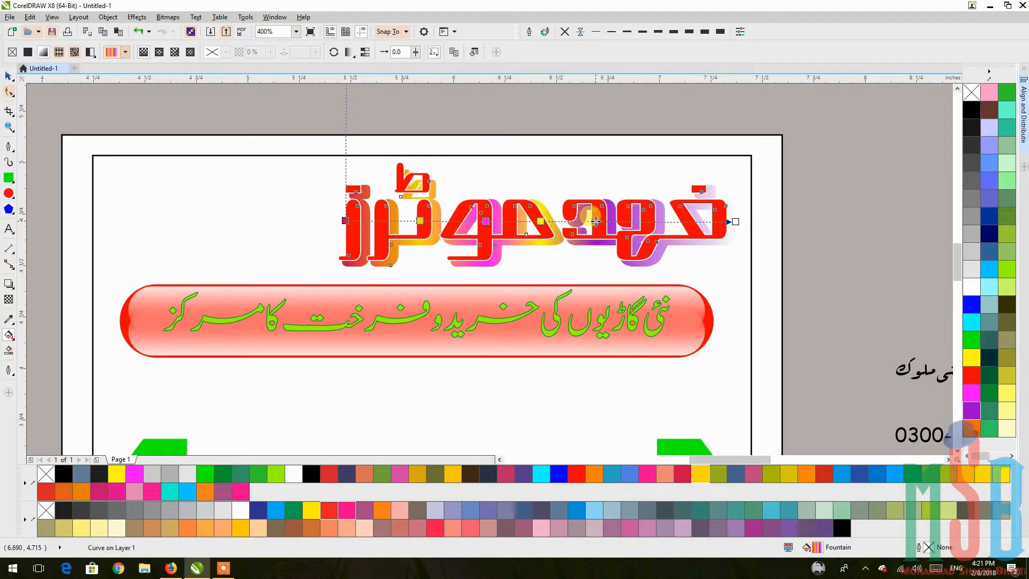
pyautogui.moveTo(677, 237); pyautogui.dragTo(647, 224)
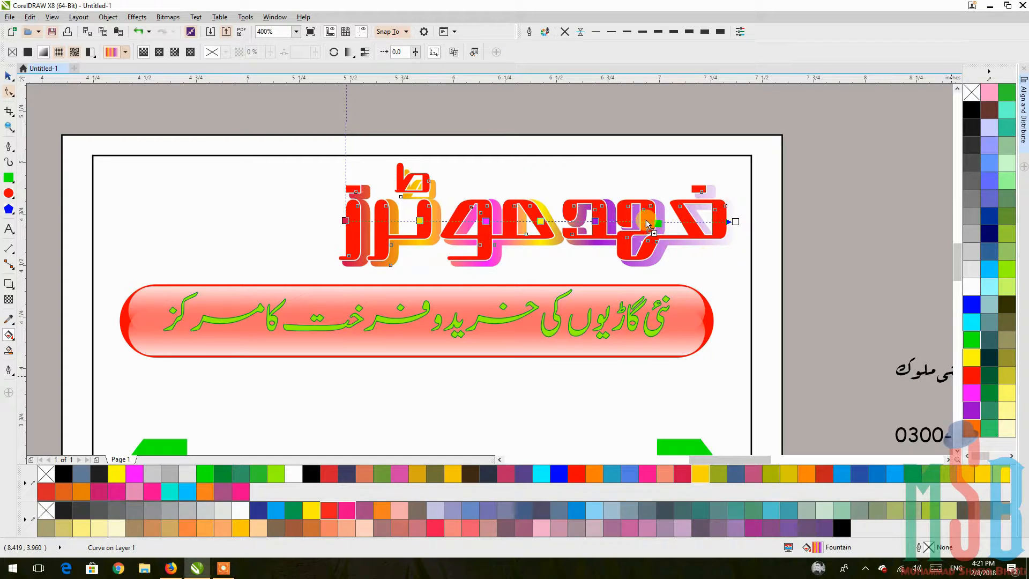
pyautogui.moveTo(969, 321); pyautogui.dragTo(681, 222)
pyautogui.moveTo(970, 304); pyautogui.dragTo(735, 222)
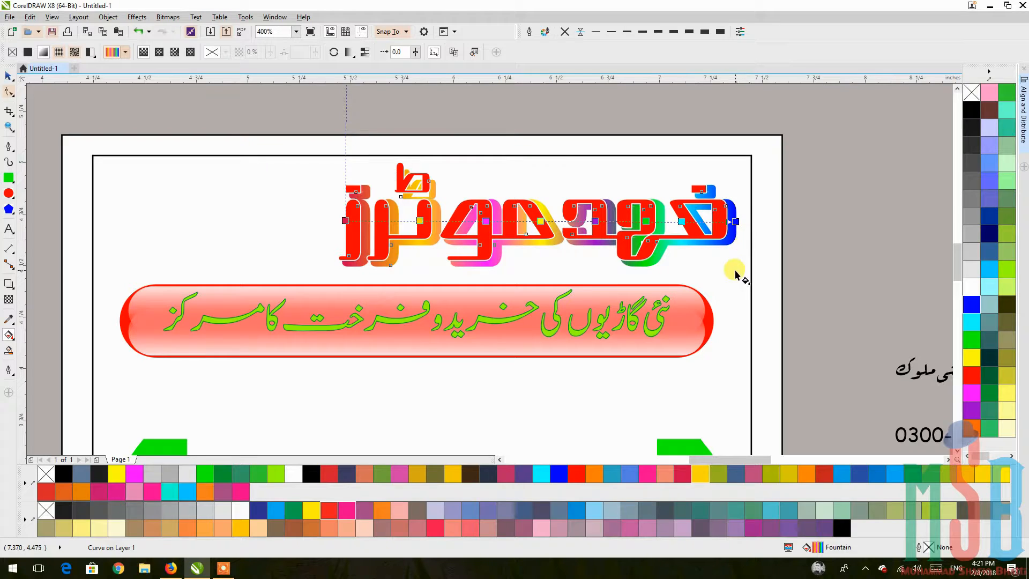
# Add a sky blue stop near the gradient's left end and make its start color chartreuse
pyautogui.moveTo(986, 275); pyautogui.dragTo(407, 222)
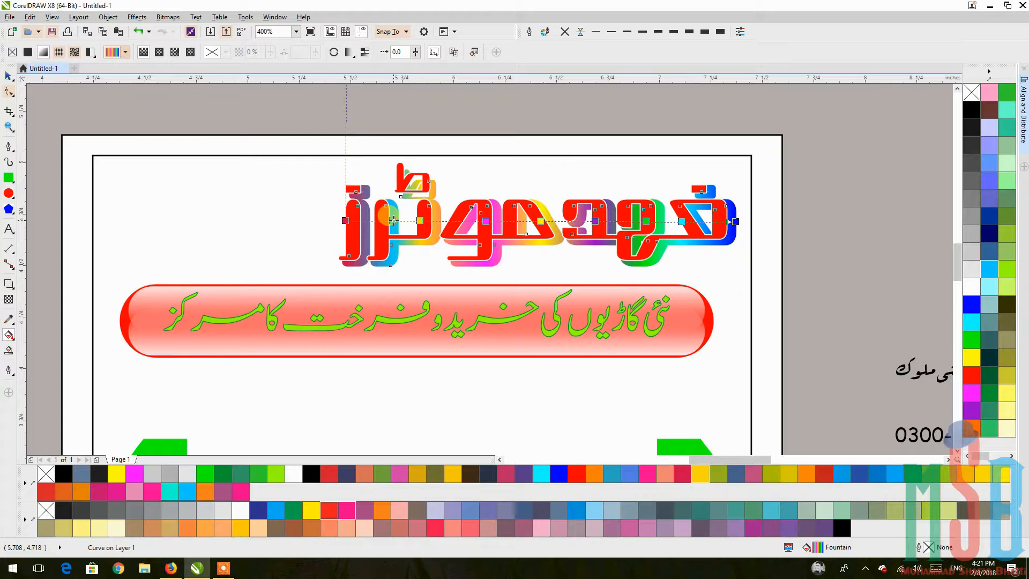
pyautogui.moveTo(392, 220); pyautogui.dragTo(392, 221)
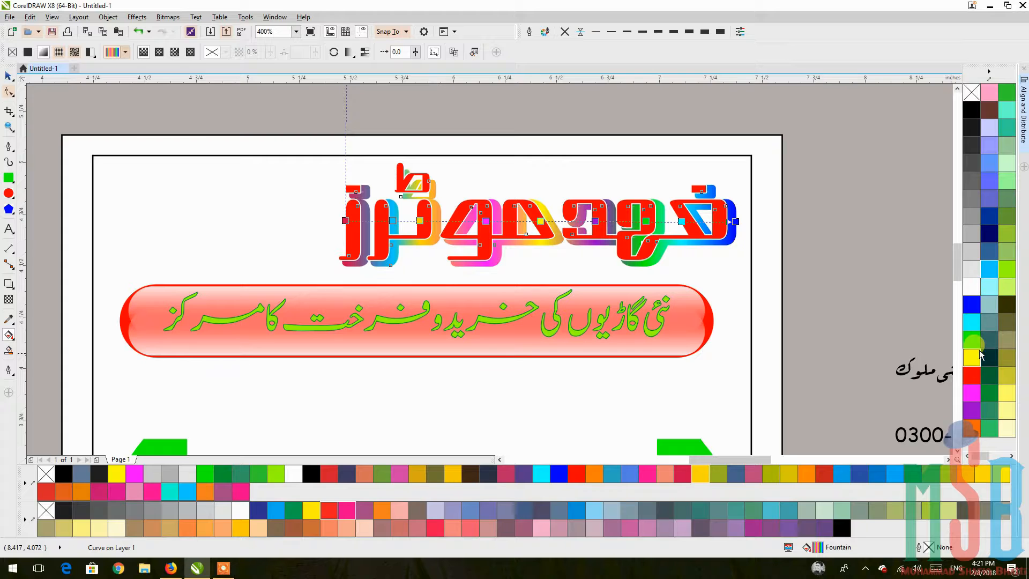
pyautogui.moveTo(1007, 276); pyautogui.dragTo(345, 221)
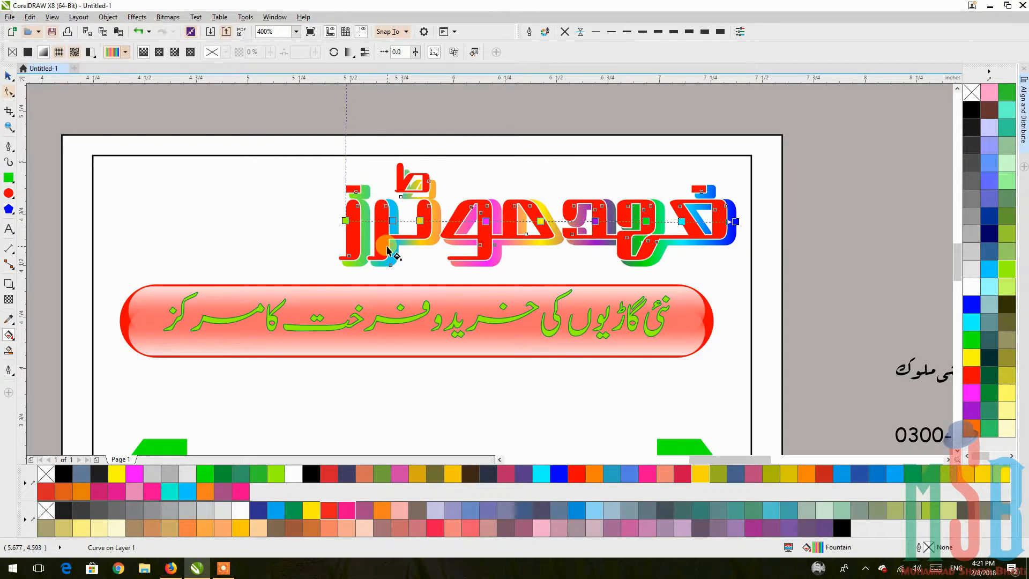
# Angle the multicolor gradient from the shadow's lower-left corner up to its upper-right corner
pyautogui.moveTo(459, 256); pyautogui.dragTo(589, 193)
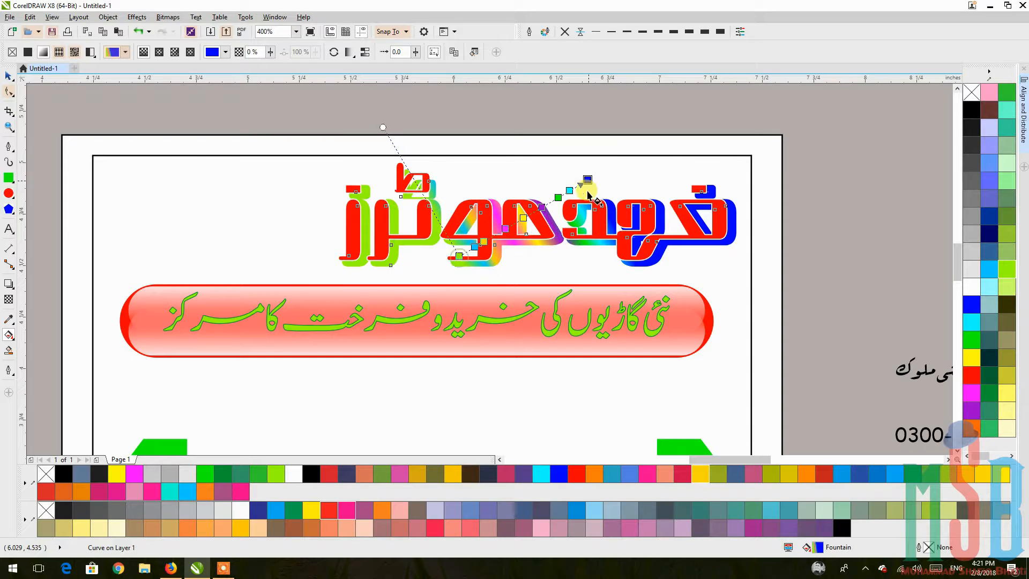
pyautogui.moveTo(339, 259); pyautogui.dragTo(715, 188)
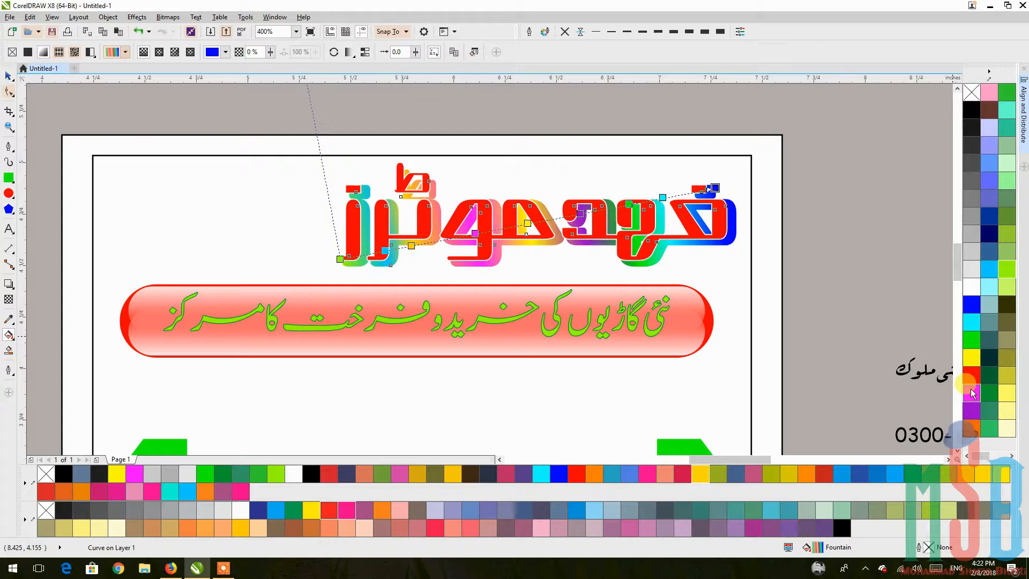
# Set the gradient's start color to orange and recolor its purple stop light purple after trying red
pyautogui.moveTo(970, 379); pyautogui.dragTo(580, 213)
pyautogui.moveTo(967, 432); pyautogui.dragTo(339, 258)
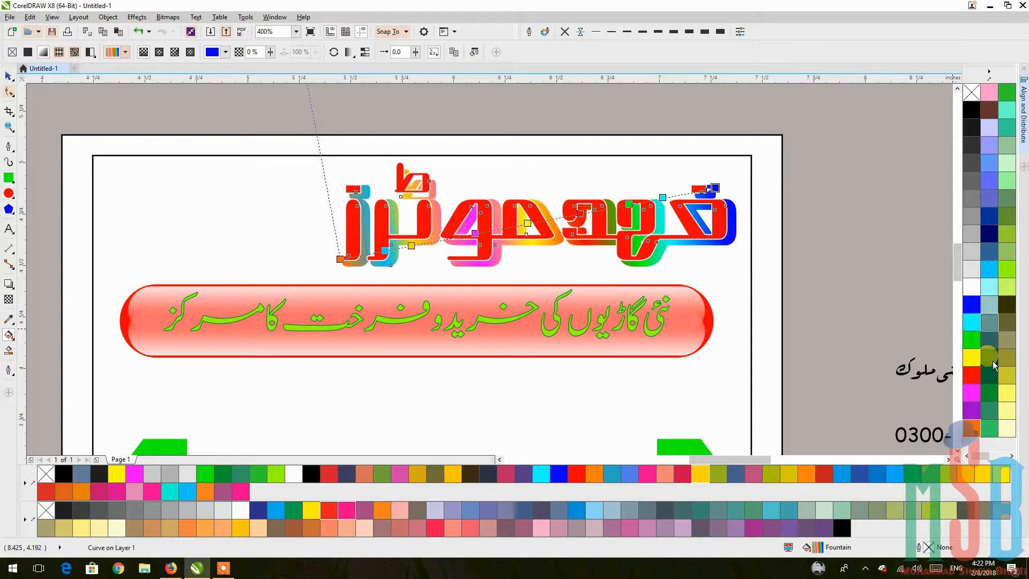
pyautogui.click(986, 456)
pyautogui.moveTo(1007, 234); pyautogui.dragTo(938, 240)
pyautogui.moveTo(657, 211); pyautogui.dragTo(581, 215)
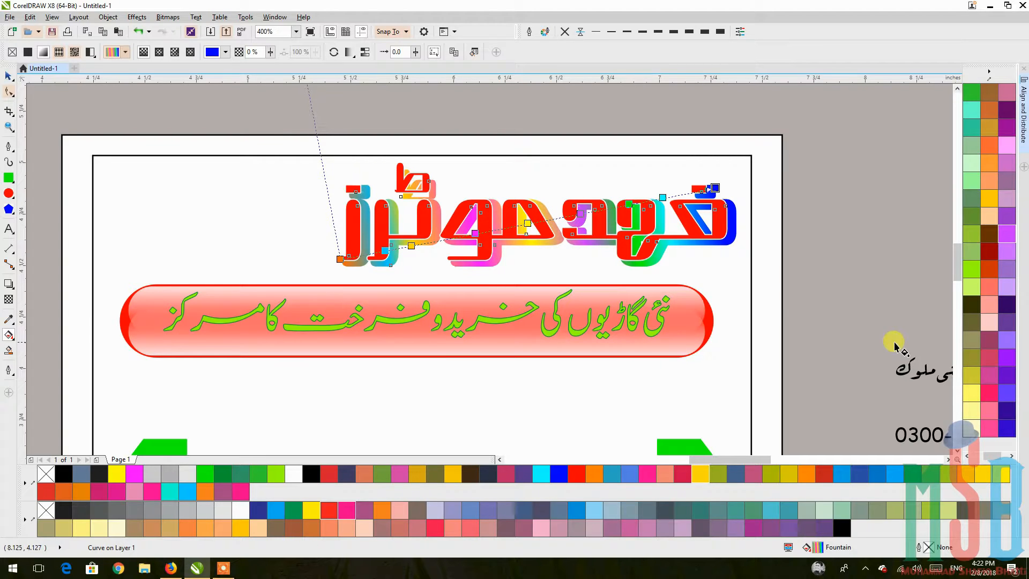
# Convert the multicolor title shadow to a 300 dpi RGB bitmap with anti-aliasing and a transparent background
pyautogui.moveTo(969, 276); pyautogui.dragTo(606, 242)
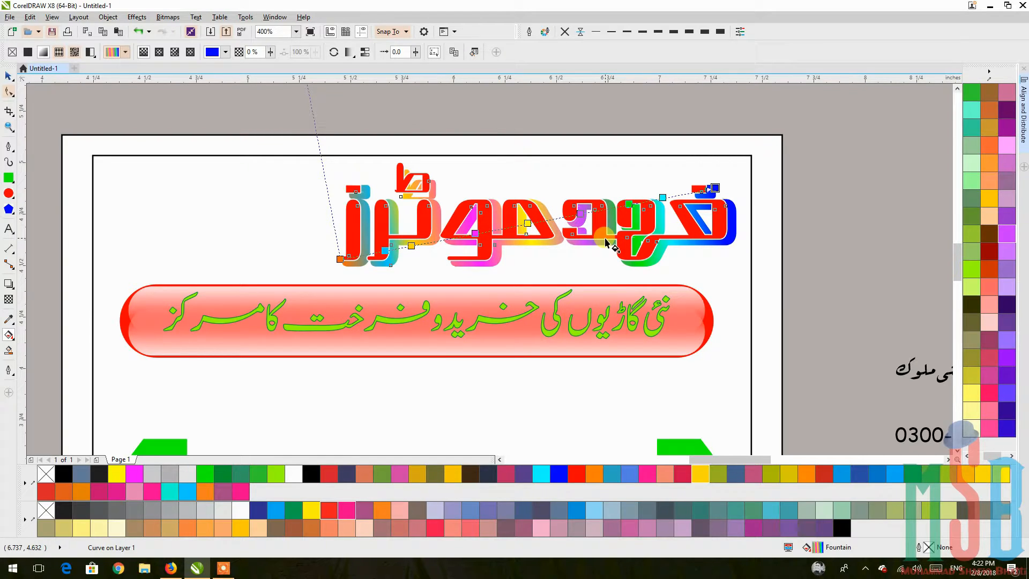
pyautogui.scroll(-2, 608, 240)
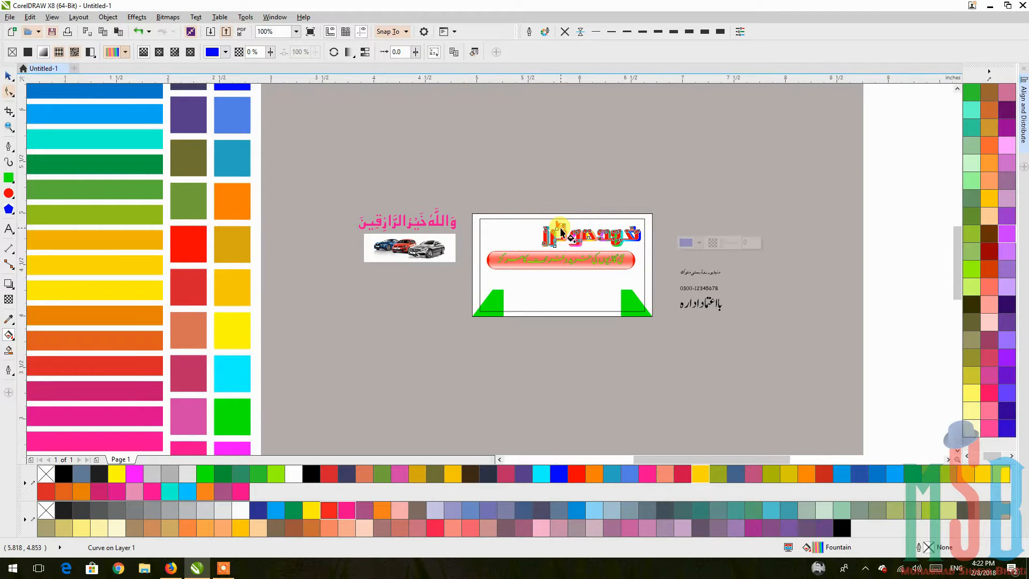
pyautogui.scroll(2, 553, 225)
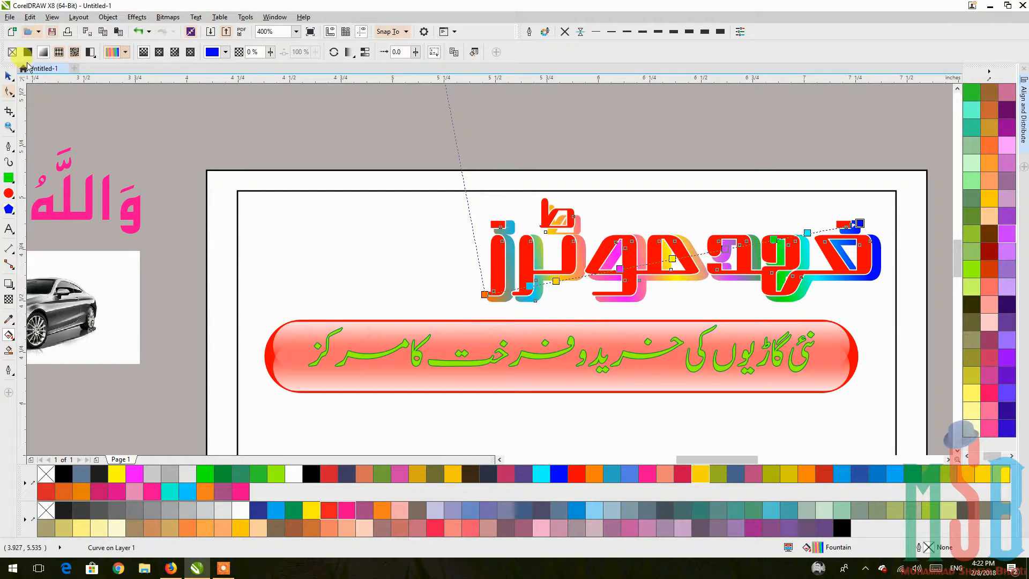
pyautogui.click(9, 79)
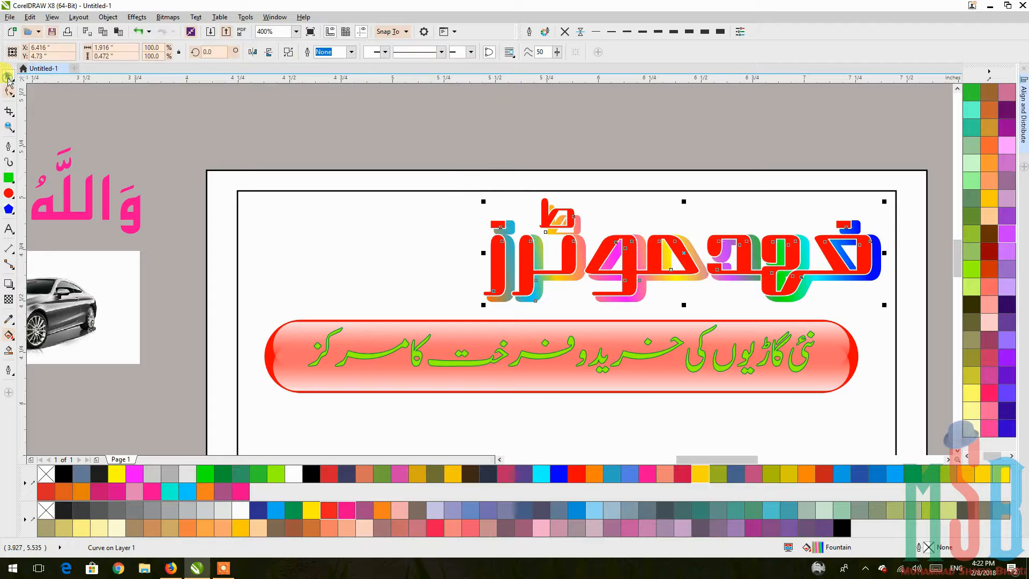
pyautogui.click(167, 17)
pyautogui.click(172, 32)
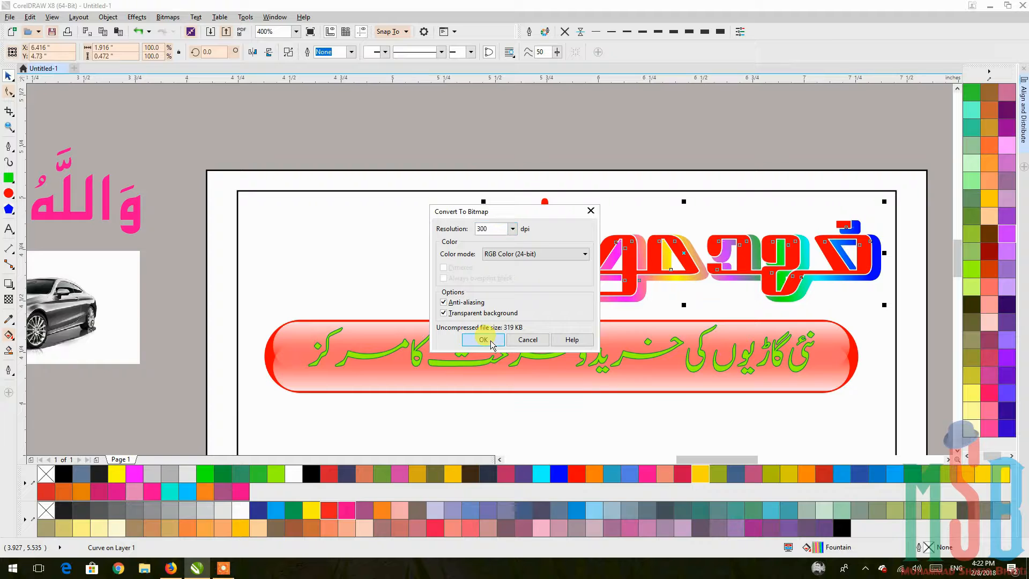
pyautogui.click(483, 339)
# Apply a Gaussian blur with a radius of 2.9 pixels to the title's multicolor shadow
pyautogui.click(168, 17)
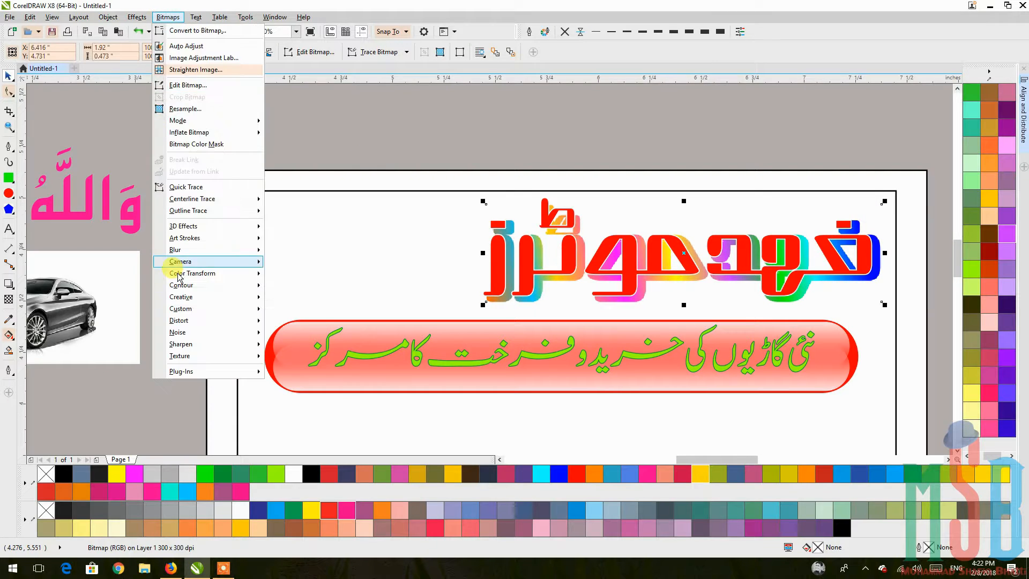
pyautogui.click(175, 249)
pyautogui.click(301, 263)
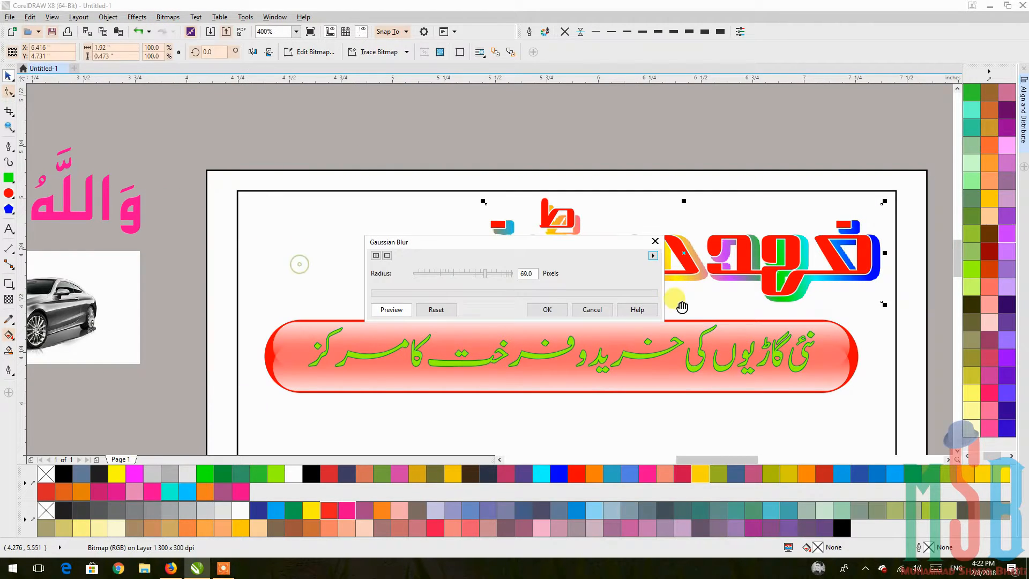
pyautogui.moveTo(436, 273); pyautogui.dragTo(432, 274)
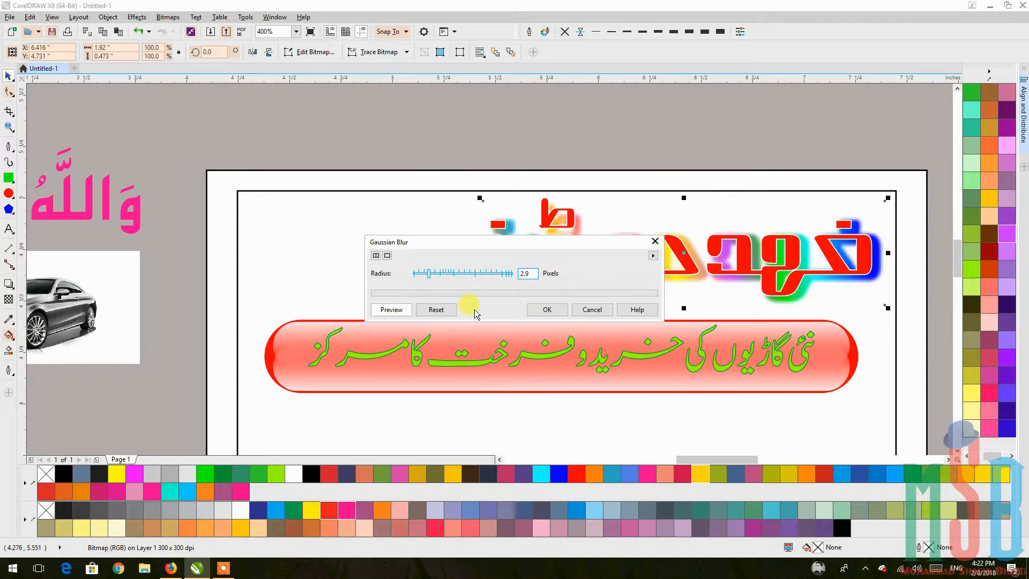
pyautogui.click(546, 309)
# Center the red Urdu title and its blurred multicolor shadow on each other
pyautogui.moveTo(420, 103); pyautogui.dragTo(902, 316)
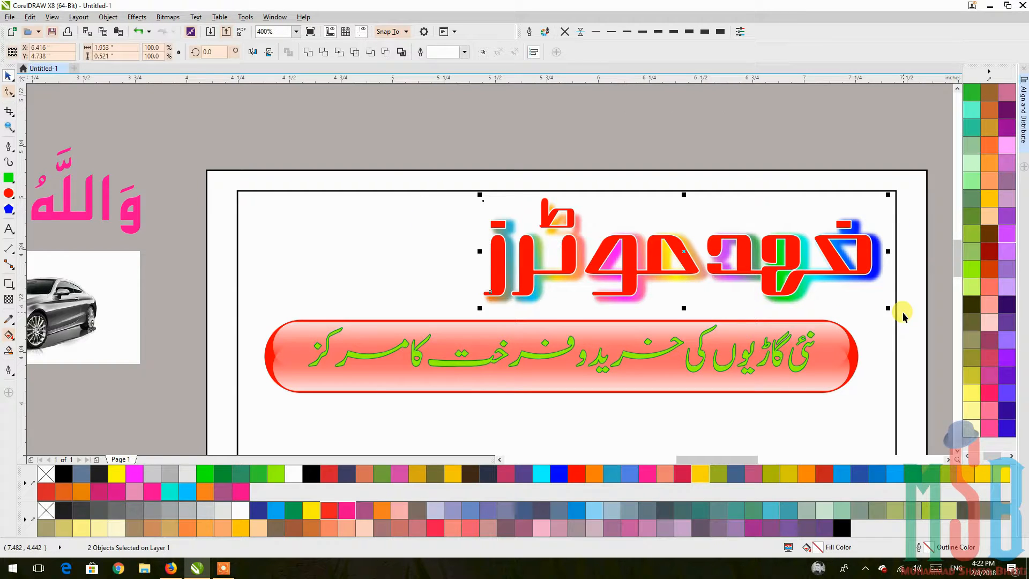
pyautogui.click(810, 121)
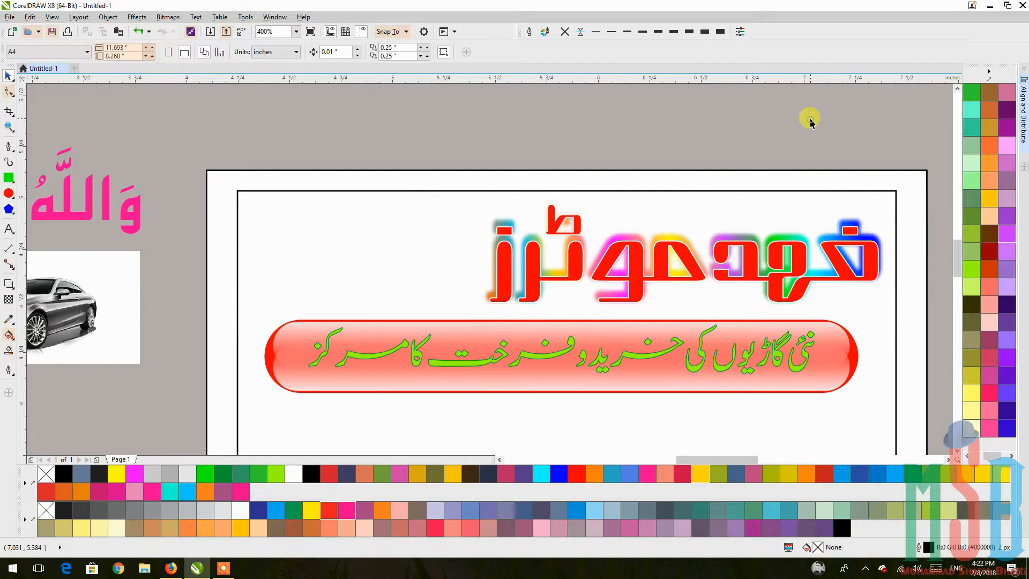
pyautogui.scroll(-2, 818, 245)
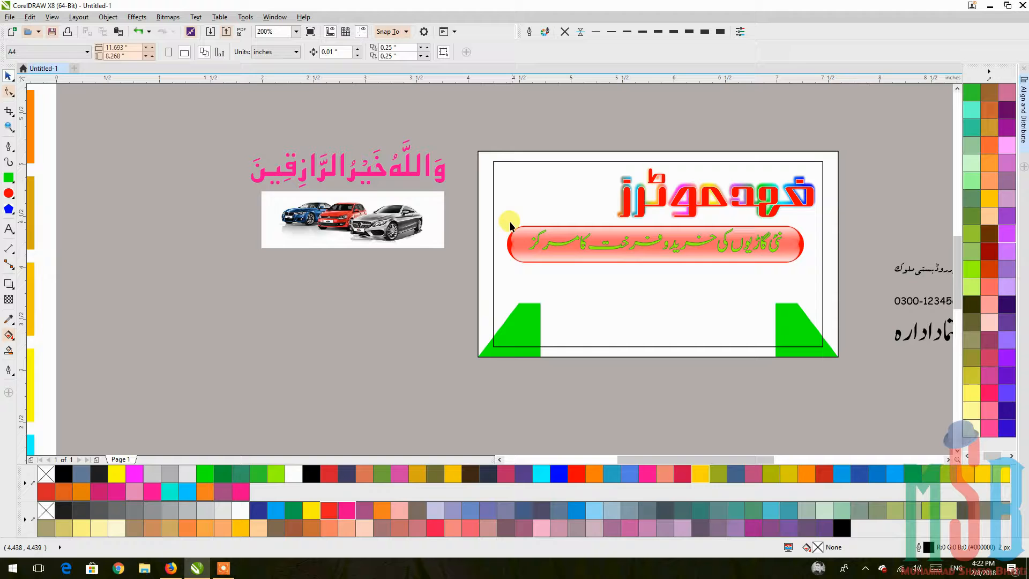
pyautogui.moveTo(460, 216); pyautogui.dragTo(823, 272)
pyautogui.click(553, 387)
pyautogui.moveTo(622, 377); pyautogui.dragTo(539, 357)
pyautogui.click(864, 317)
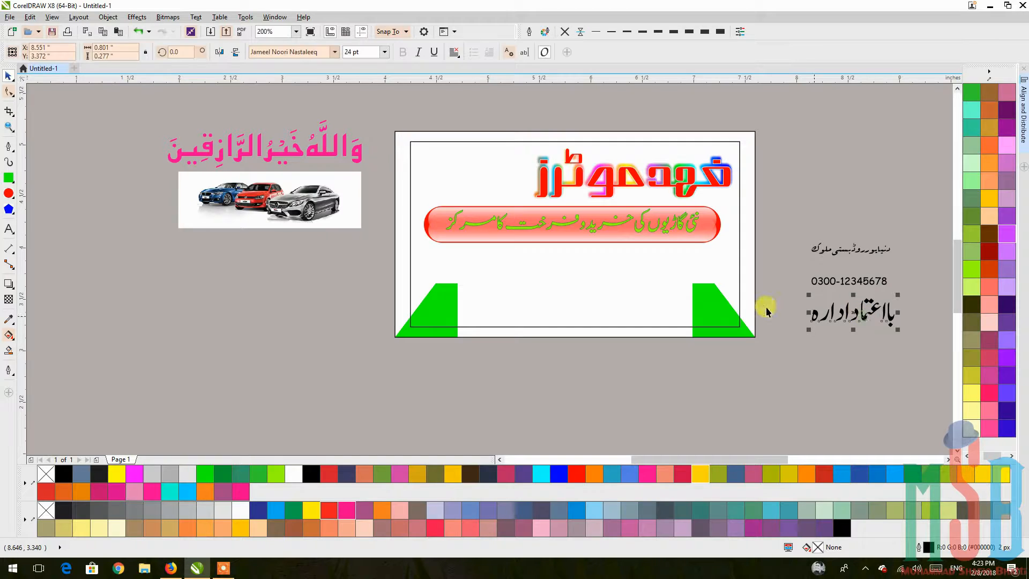
# Draw a circle about 0.583 inch across in the empty area below the car picture
pyautogui.click(8, 193)
pyautogui.moveTo(242, 284); pyautogui.dragTo(303, 339)
pyautogui.press('ctrl')
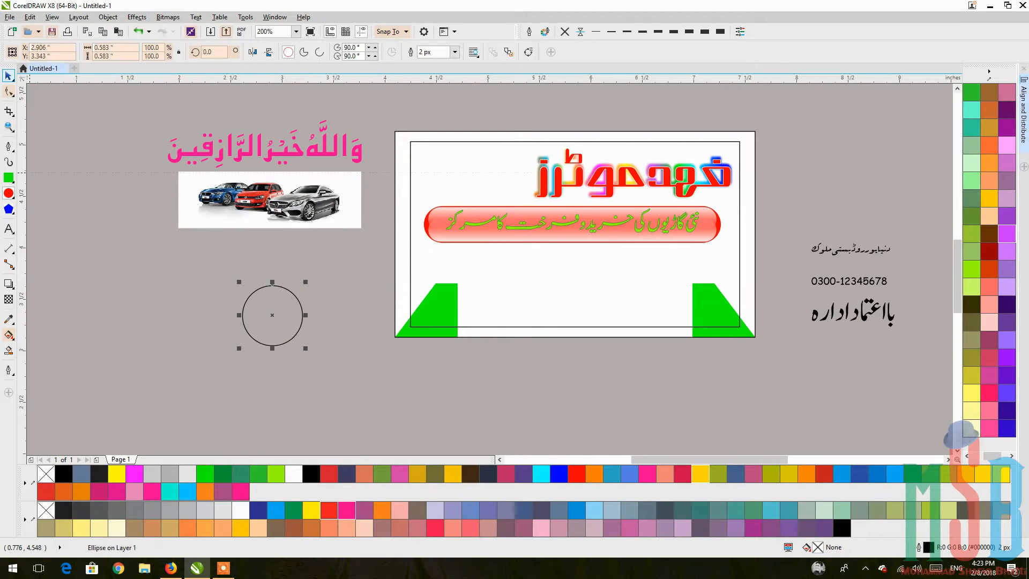
# Add a concentric circle 0.5 inch across inside the first one, and fill the outer circle light lime (#CCFF66) without an outline
pyautogui.scroll(1, 266, 321)
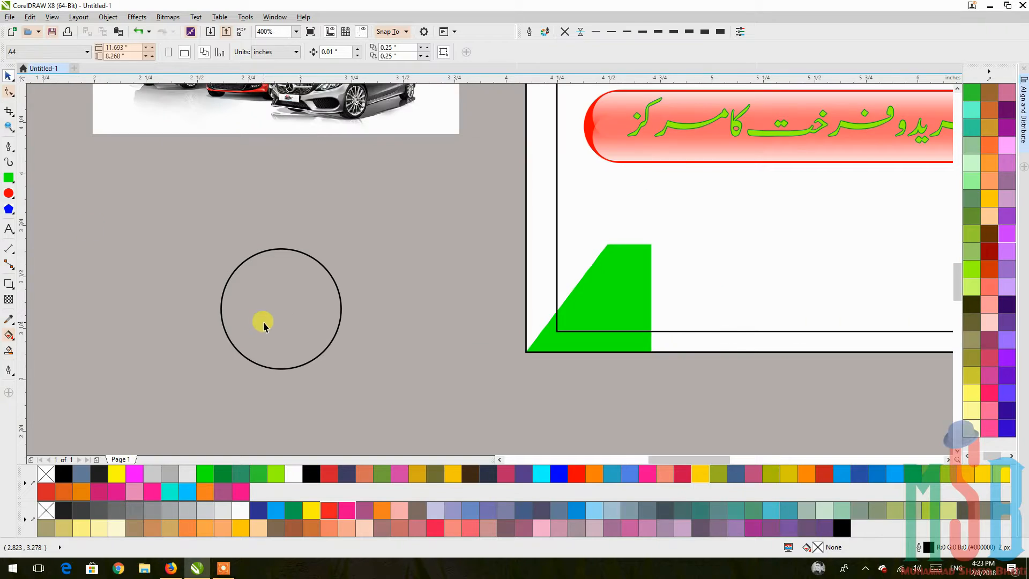
pyautogui.moveTo(343, 373); pyautogui.dragTo(335, 366)
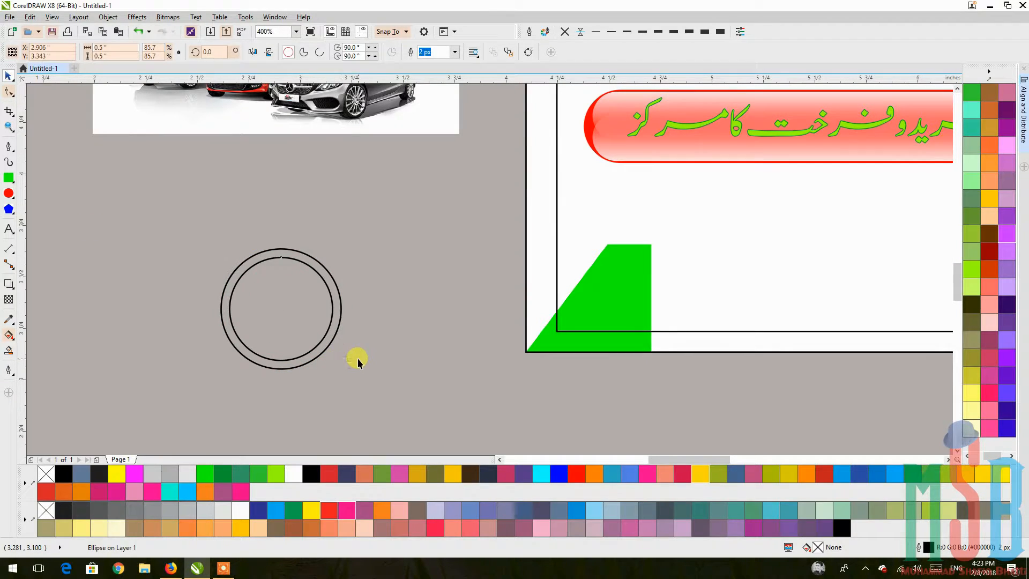
pyautogui.click(564, 31)
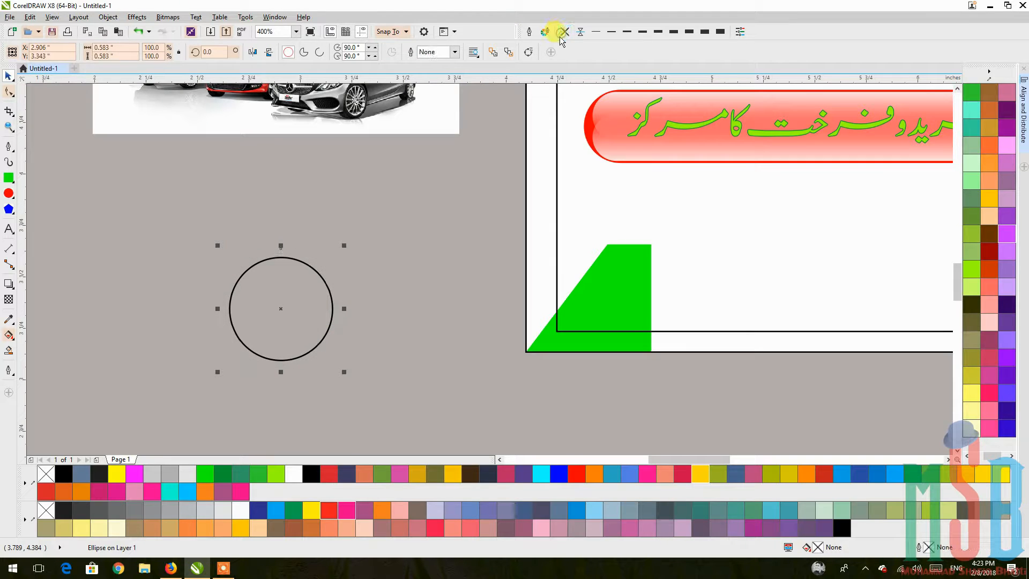
pyautogui.click(972, 288)
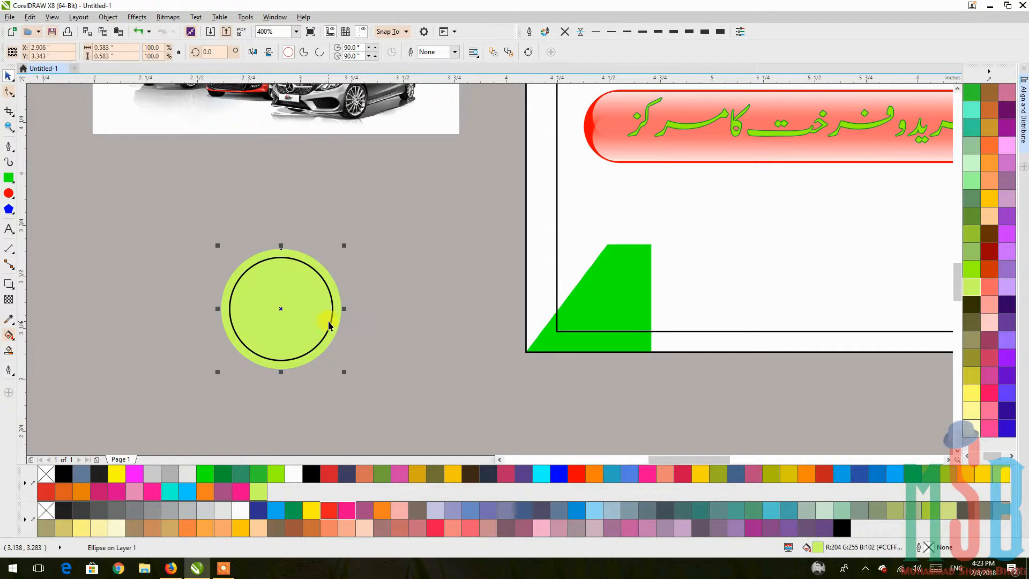
# Give the inner circle a dotted outline with round corners and caps, overprint, behind fill and scale with object
pyautogui.click(308, 330)
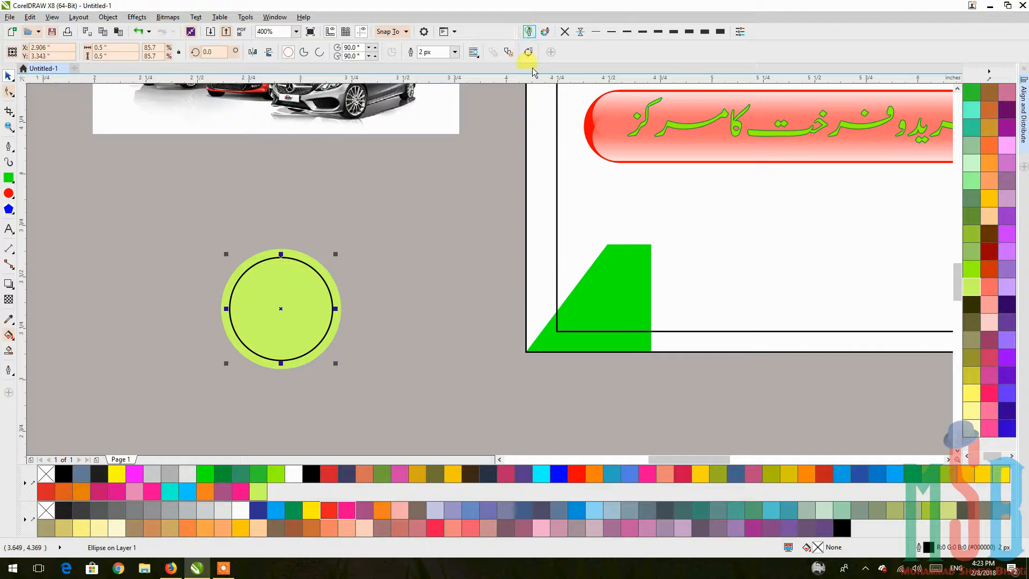
pyautogui.click(442, 245)
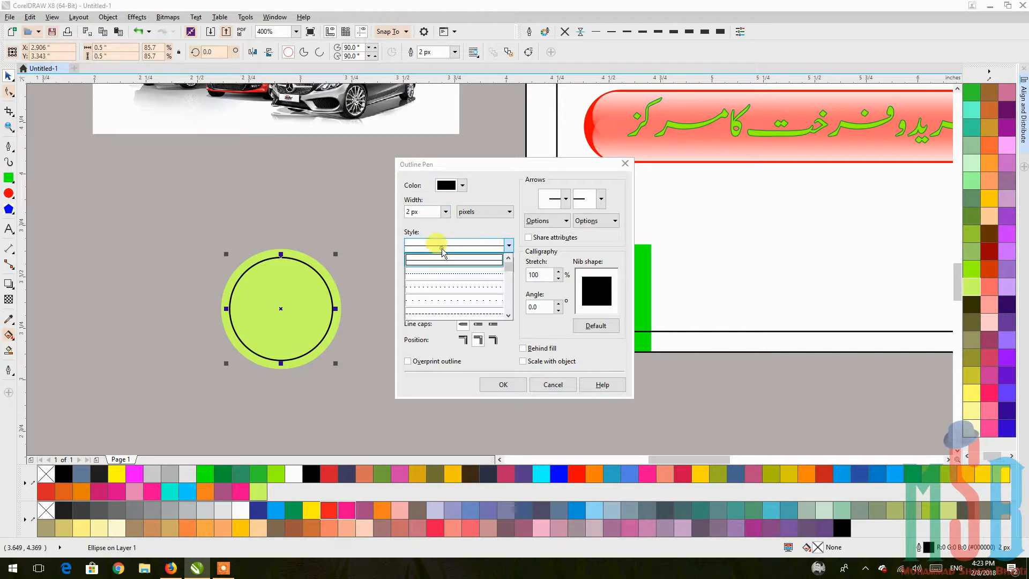
pyautogui.click(440, 274)
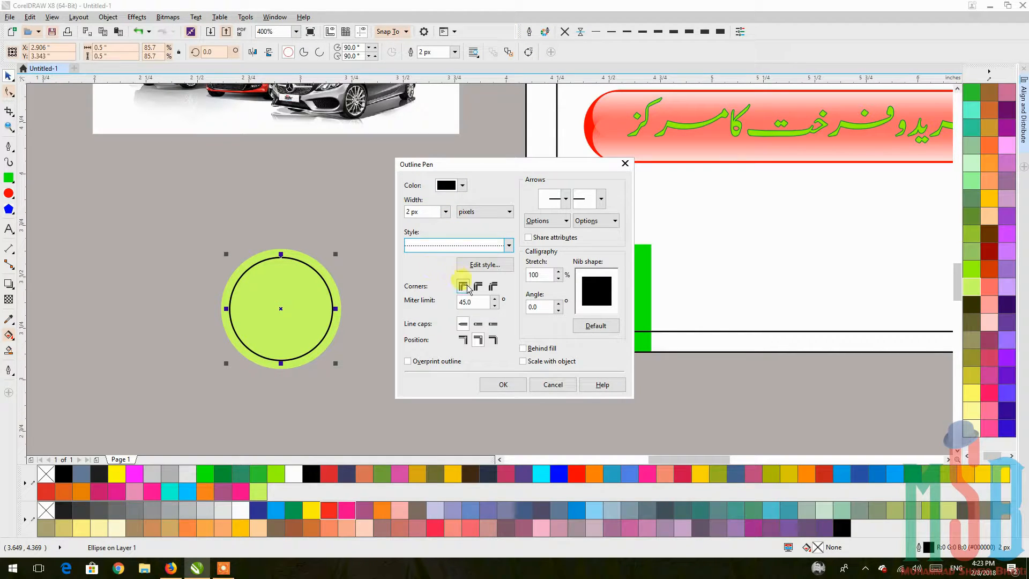
pyautogui.click(478, 286)
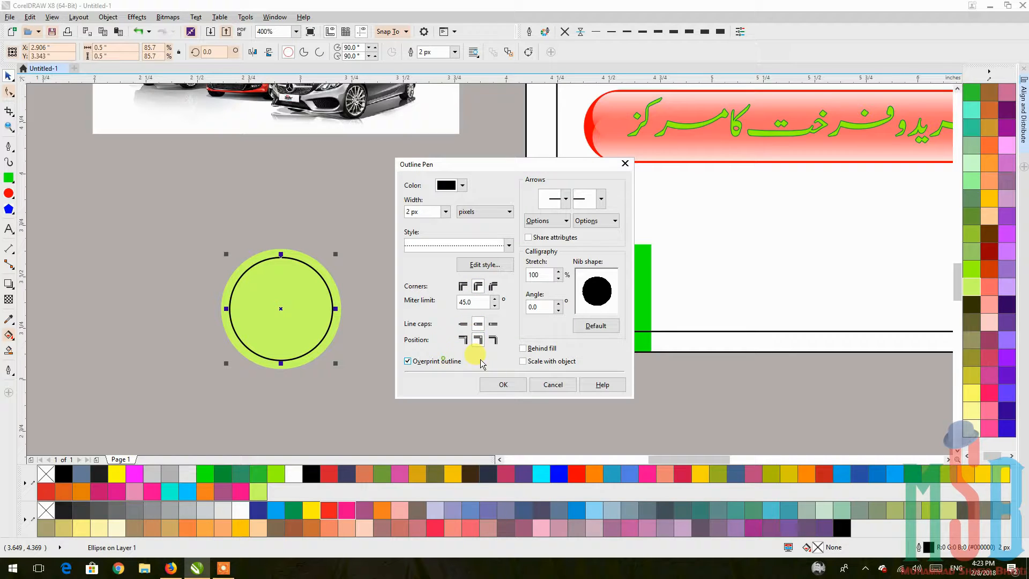
pyautogui.click(503, 384)
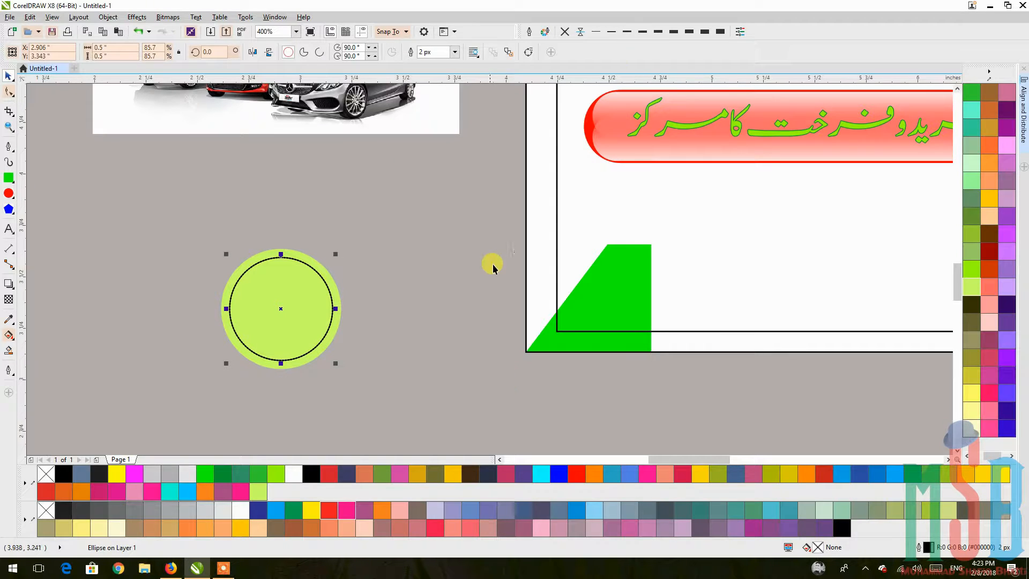
# Set the inner circle's outline width to 3 px and, after trying white, color it black
pyautogui.click(630, 36)
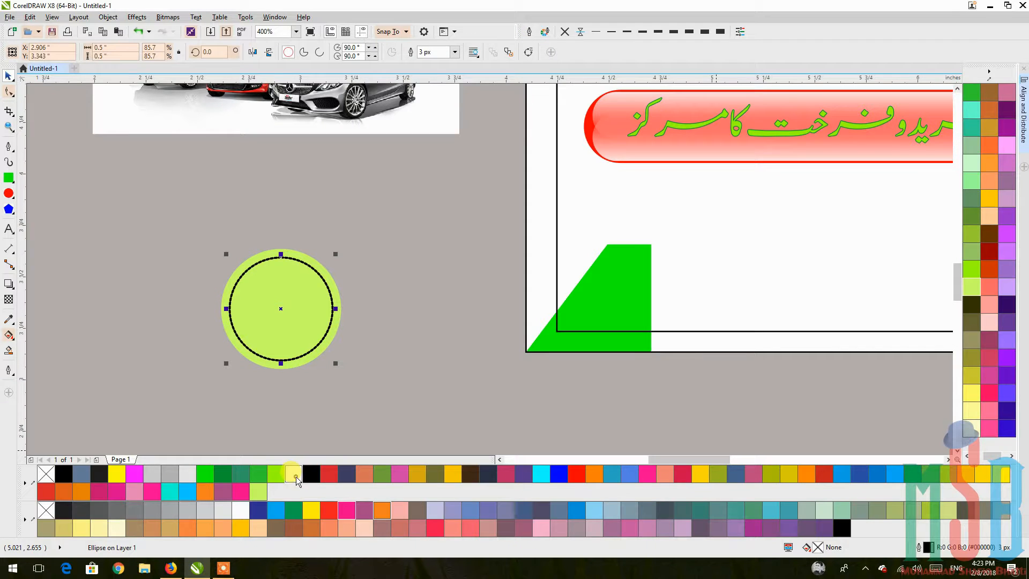
pyautogui.rightClick(993, 458)
pyautogui.click(972, 456)
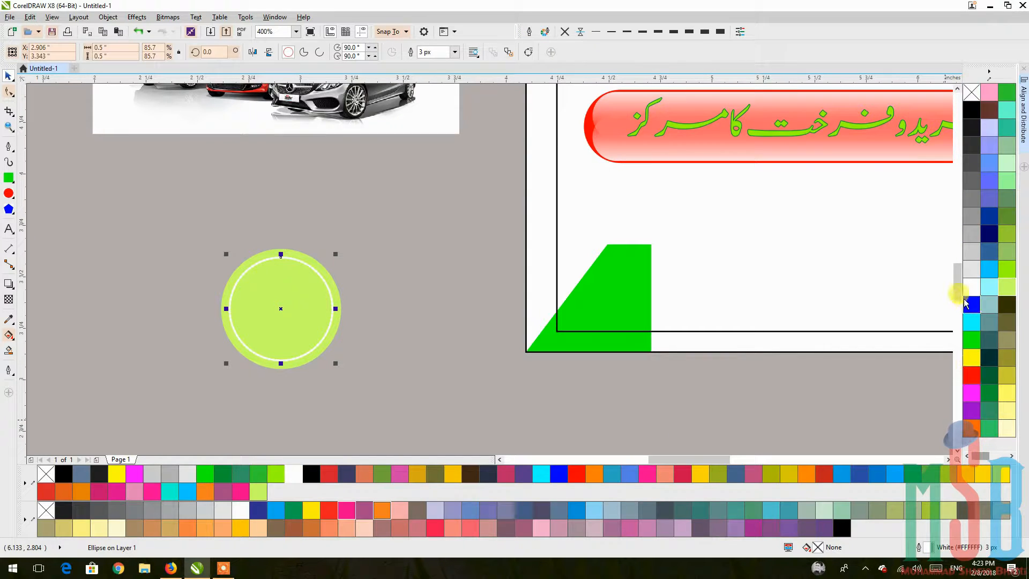
pyautogui.rightClick(973, 116)
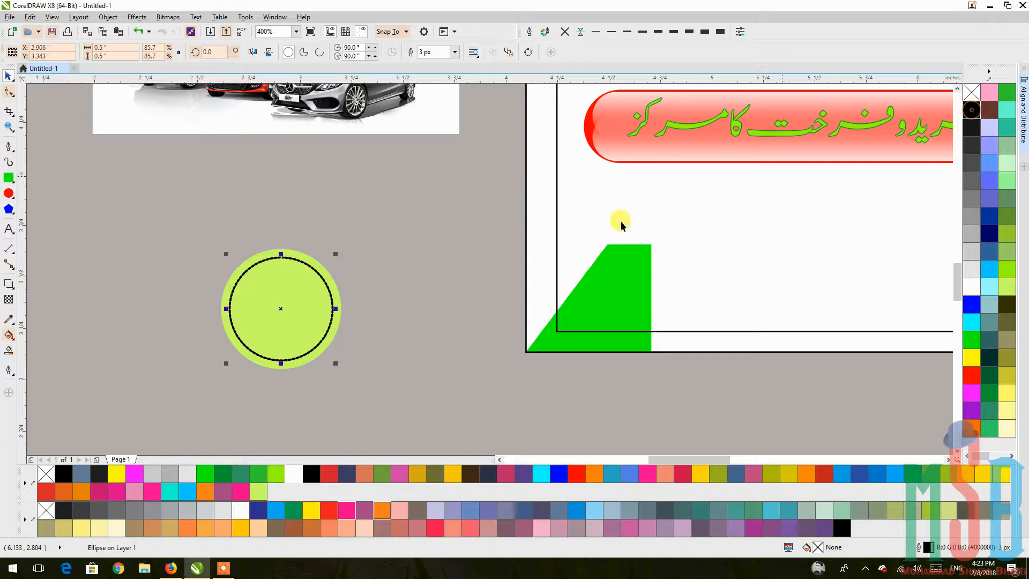
# Change the inner circle's outline to the more widely spaced dotted line style
pyautogui.click(448, 287)
pyautogui.scroll(1, 298, 321)
pyautogui.click(360, 321)
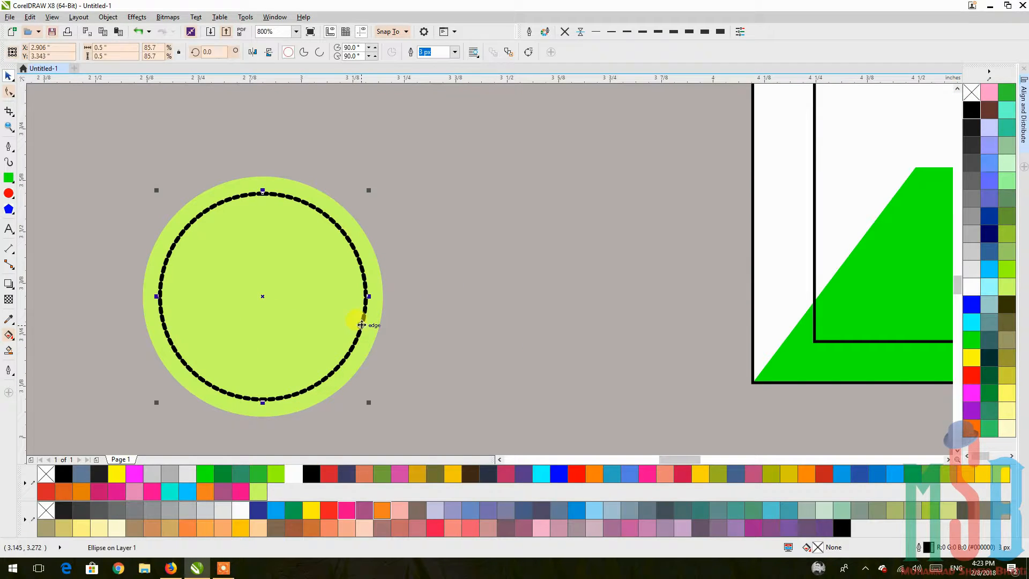
pyautogui.click(529, 32)
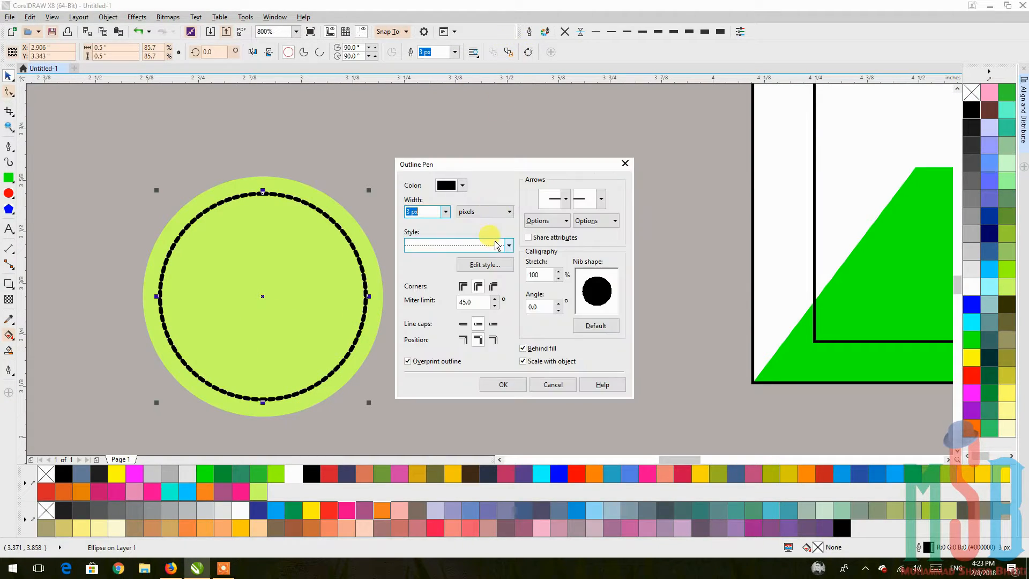
pyautogui.click(494, 244)
pyautogui.click(473, 282)
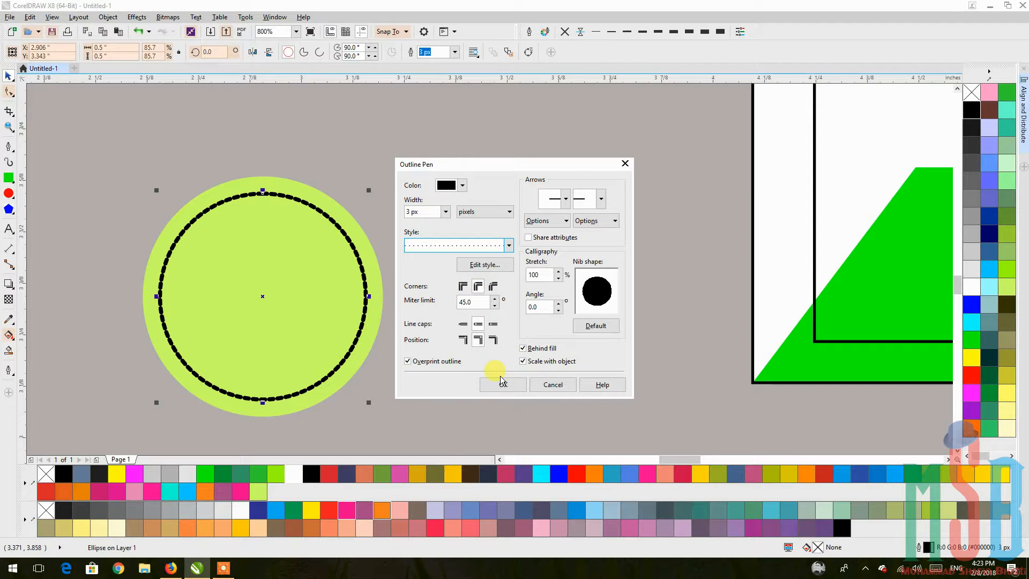
pyautogui.click(504, 384)
pyautogui.click(476, 306)
pyautogui.scroll(-2, 475, 305)
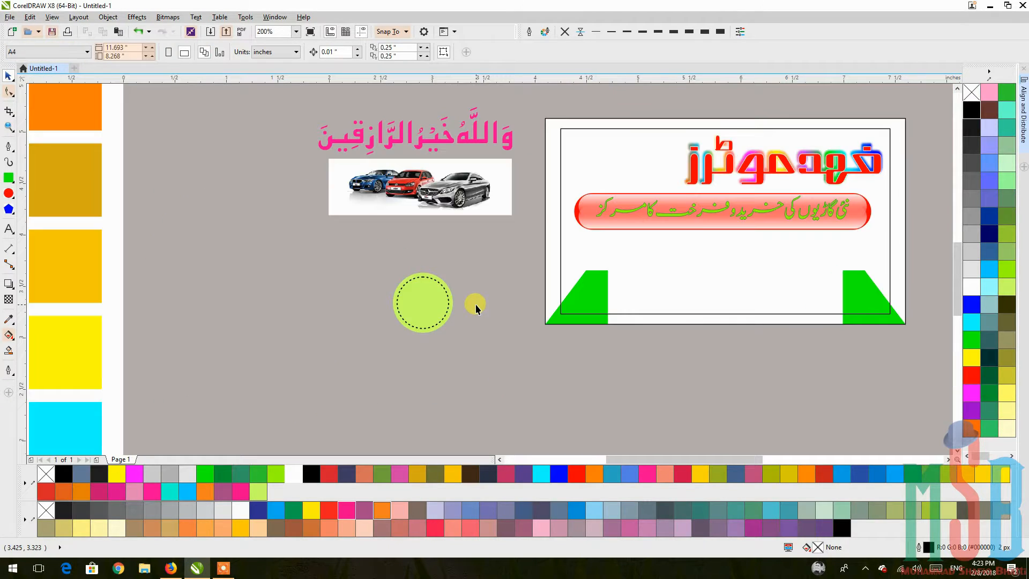
# Move both circles onto the card above the red bar's left end and scale them down to 0.5 inch across
pyautogui.moveTo(476, 305); pyautogui.dragTo(420, 284)
pyautogui.moveTo(381, 320); pyautogui.dragTo(556, 148)
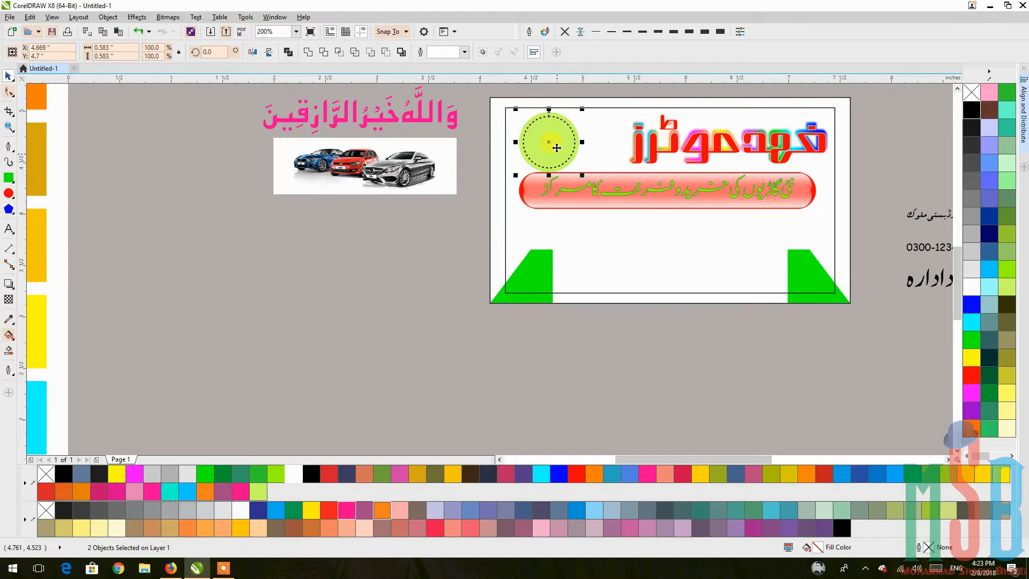
pyautogui.scroll(2, 556, 148)
pyautogui.scroll(-1, 581, 179)
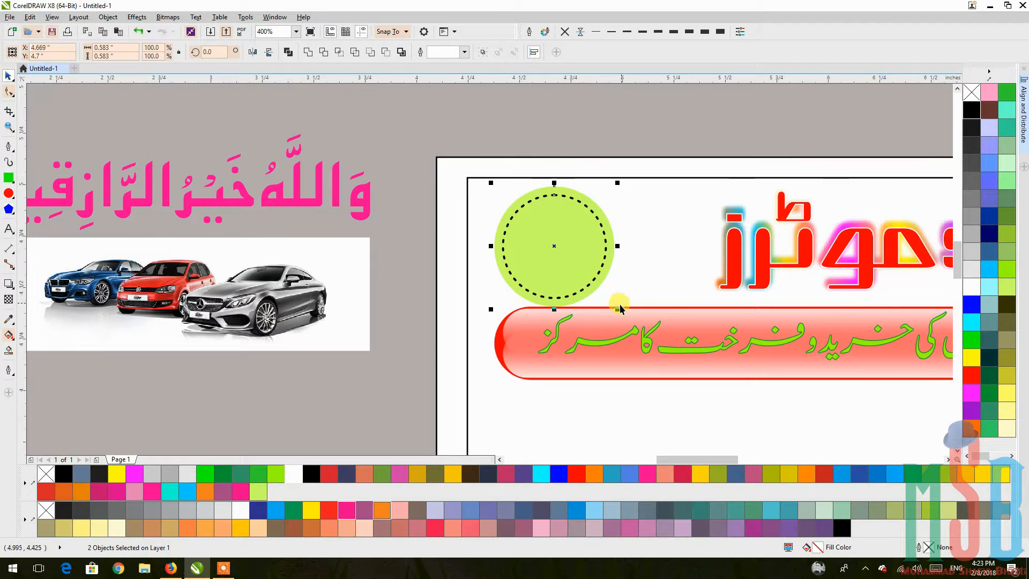
pyautogui.moveTo(614, 310); pyautogui.dragTo(597, 292)
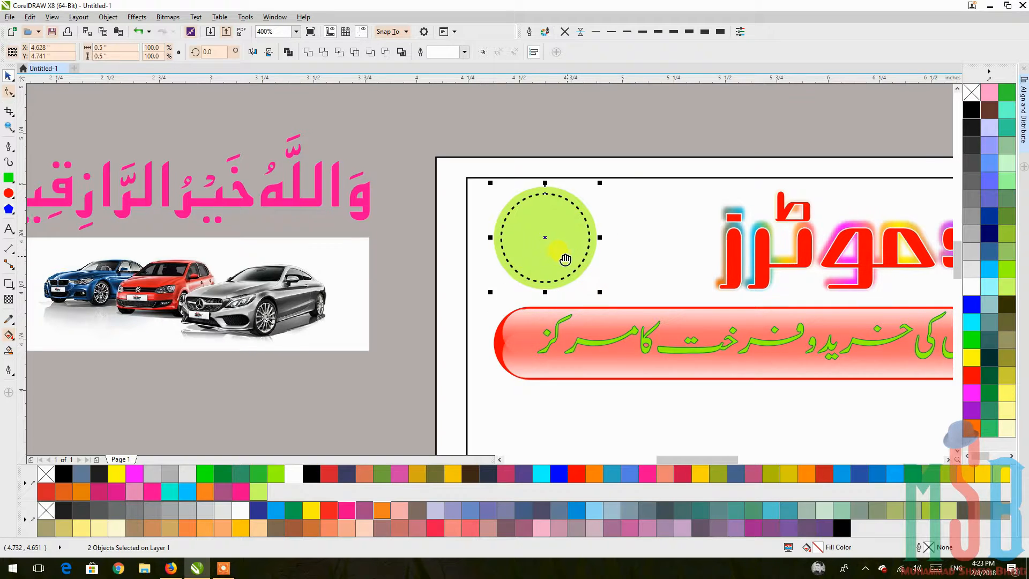
pyautogui.moveTo(566, 259); pyautogui.dragTo(489, 262)
pyautogui.scroll(-2, 429, 228)
pyautogui.scroll(1, 445, 231)
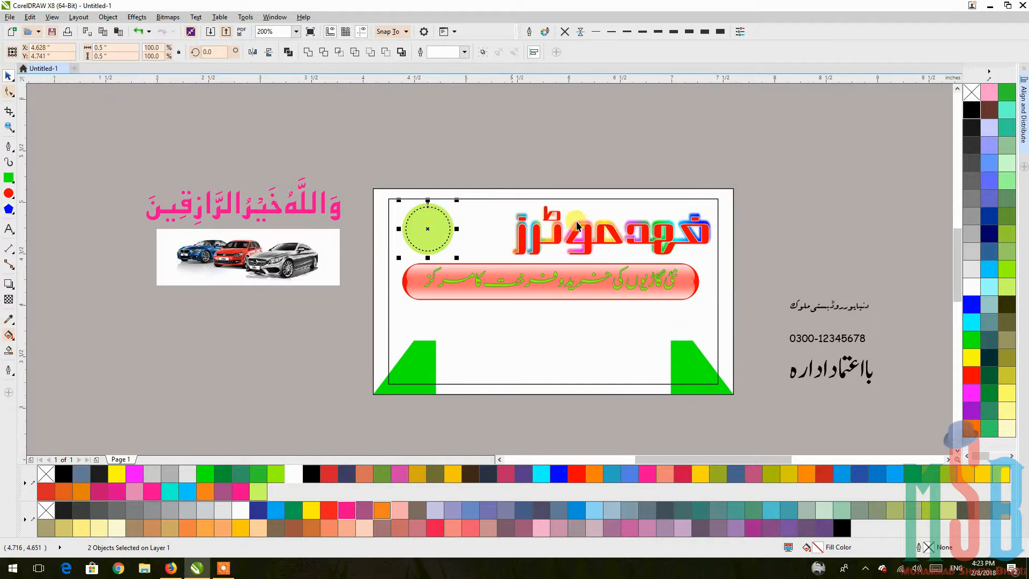
# Break the large black text "بااعتماد ادارہ" beside the card into two lines after its first word
pyautogui.click(844, 375)
pyautogui.scroll(2, 839, 378)
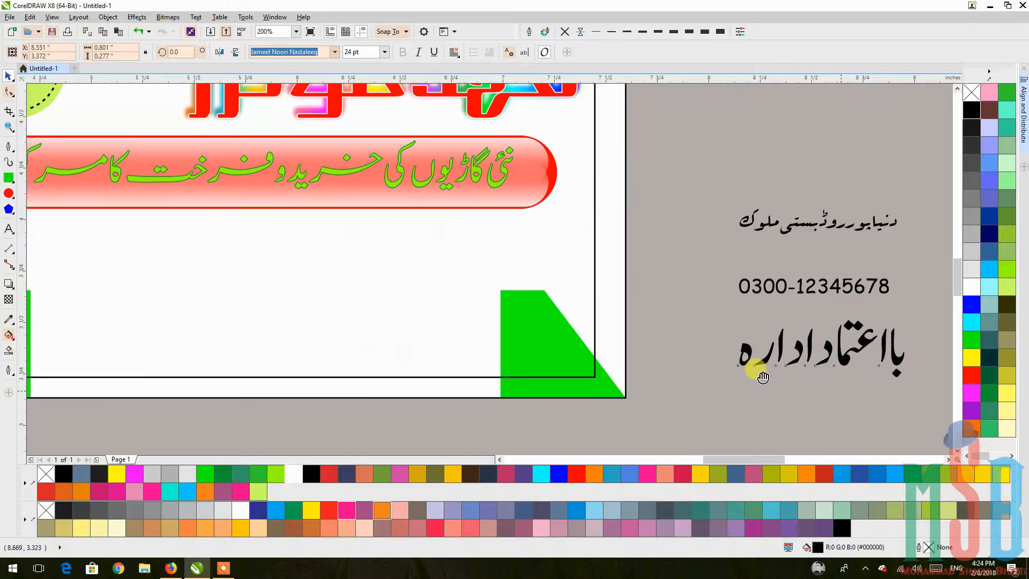
pyautogui.click(684, 314)
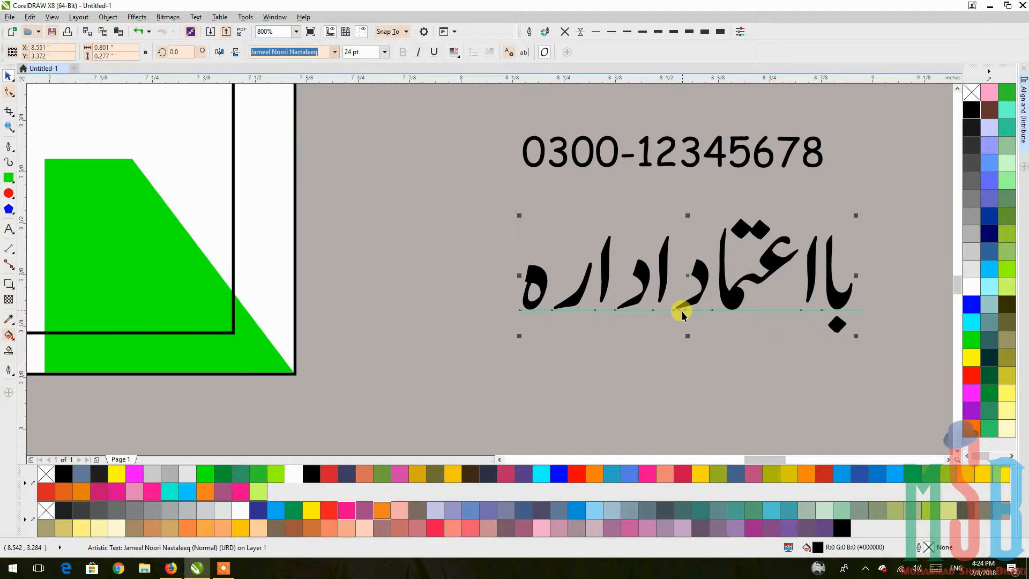
pyautogui.doubleClick(679, 311)
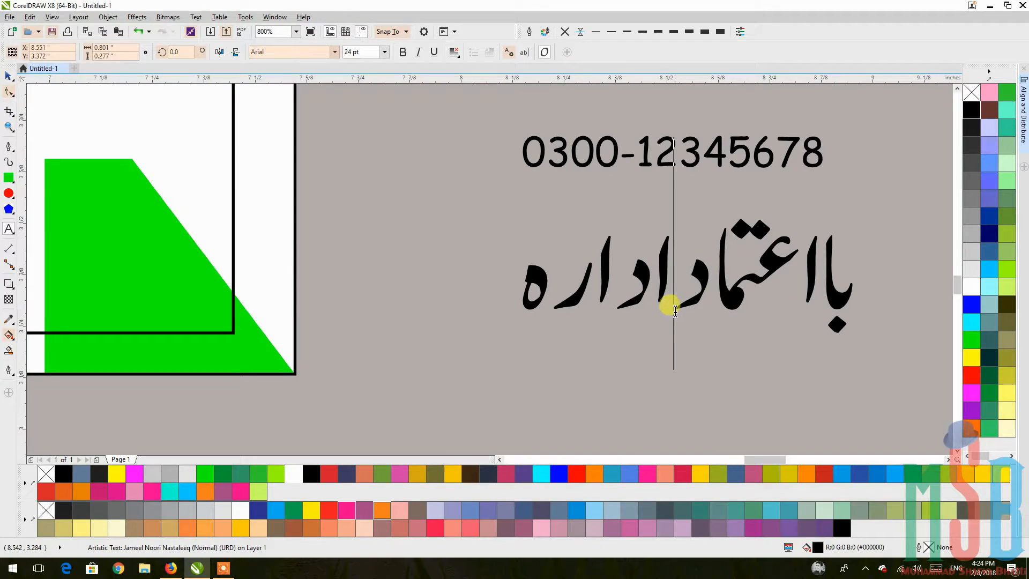
pyautogui.press('Return')
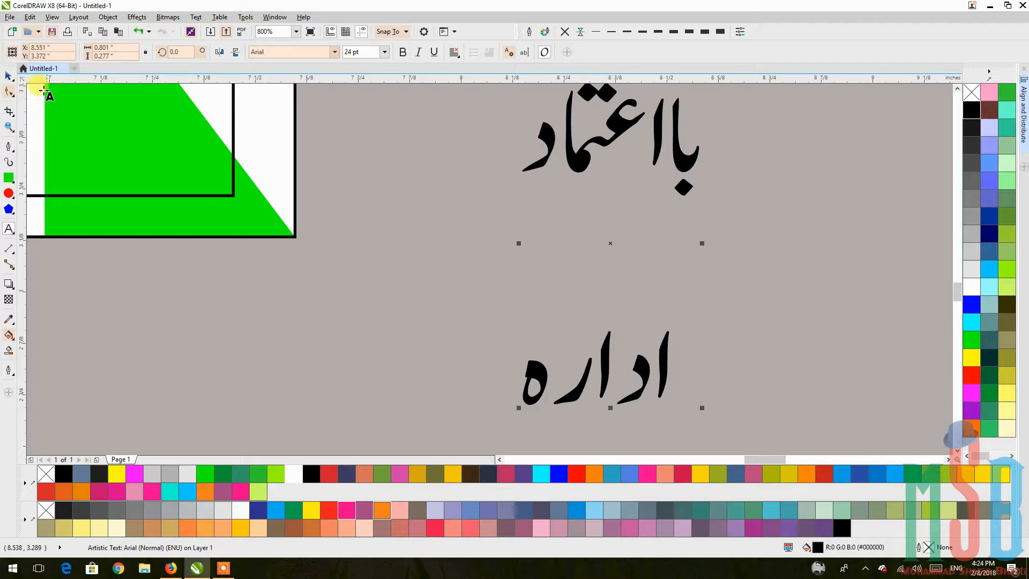
# Tighten the line spacing of the two-line text with the Shape tool and convert the text to curves
pyautogui.click(9, 78)
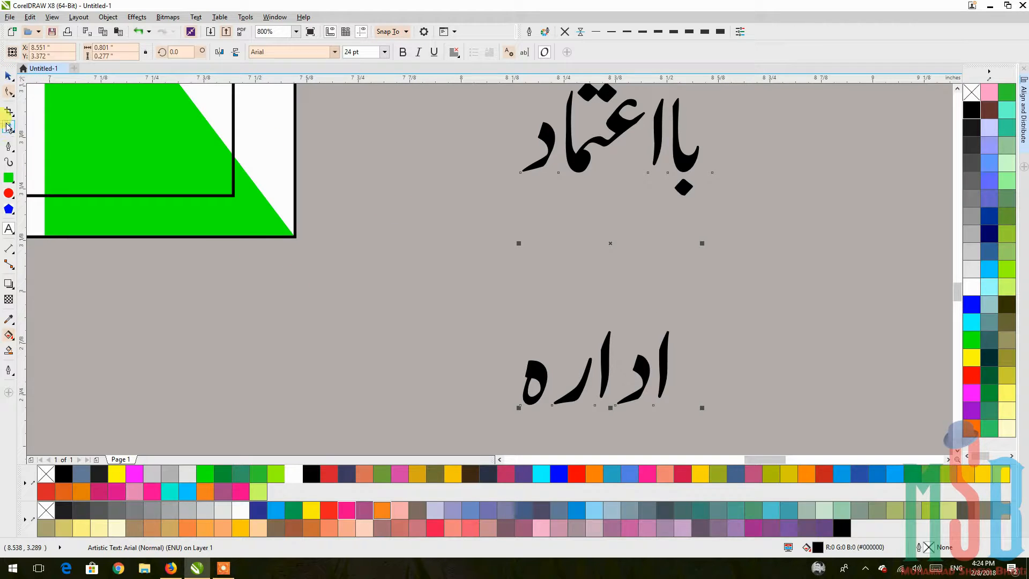
pyautogui.click(8, 93)
pyautogui.moveTo(516, 406); pyautogui.dragTo(515, 193)
pyautogui.click(524, 245)
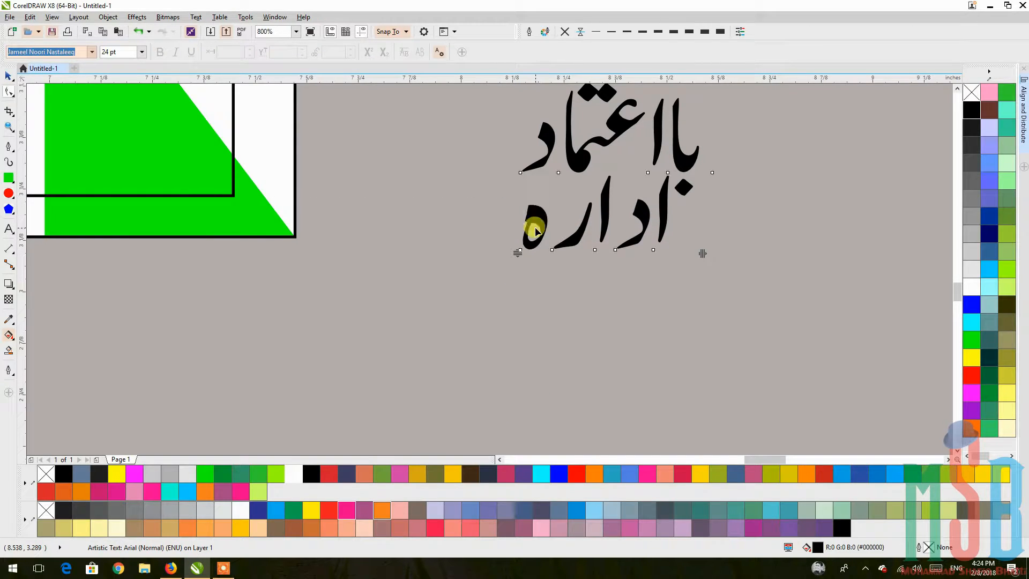
pyautogui.scroll(-1, 542, 246)
pyautogui.click(9, 76)
pyautogui.hotkey('ctrl', 'q')
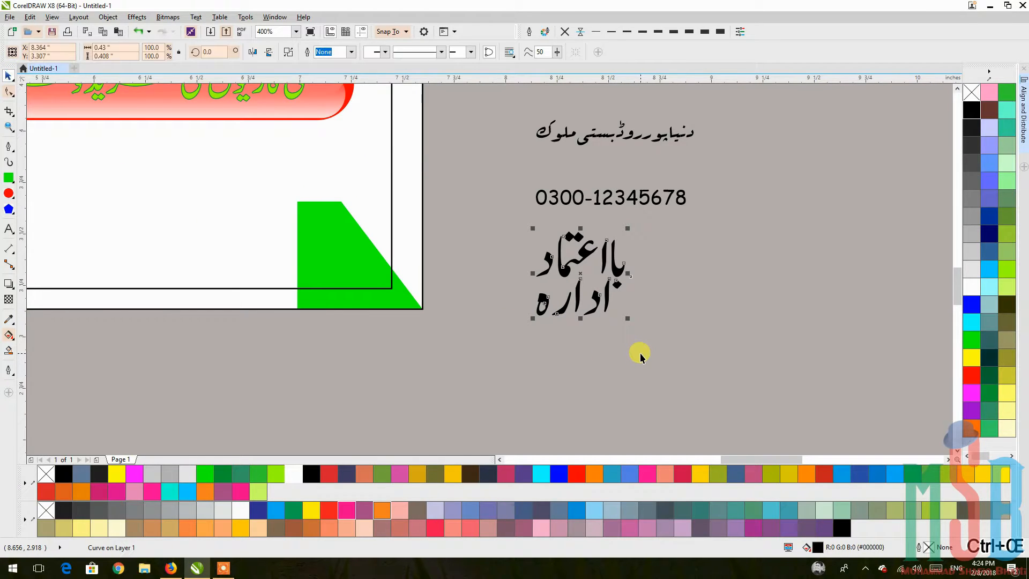
# Center the two-line text on the lime badge and scale it down to about 0.21 inch wide
pyautogui.scroll(-1, 640, 357)
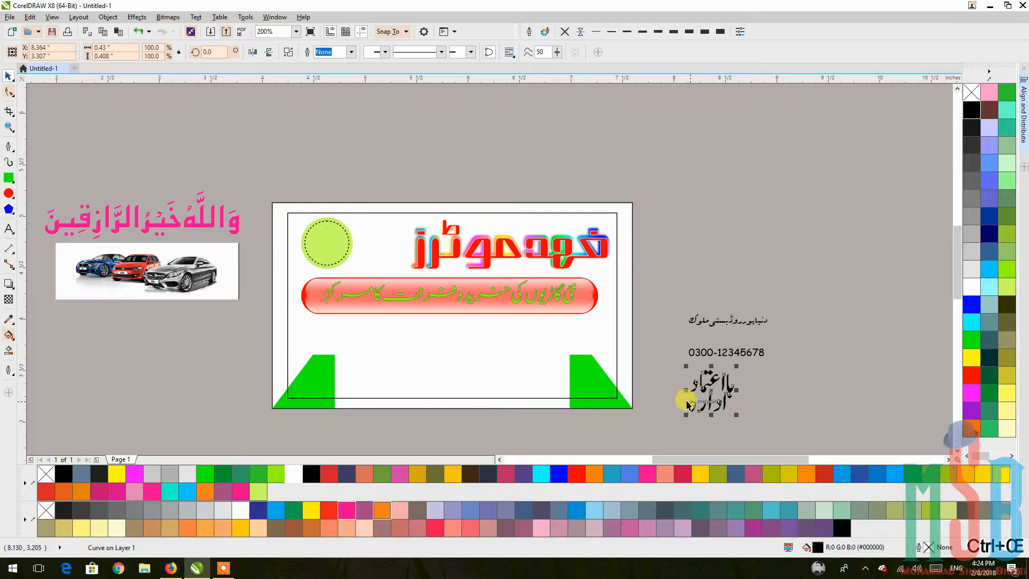
pyautogui.moveTo(739, 416); pyautogui.dragTo(715, 394)
pyautogui.keyDown('shift'); pyautogui.click(344, 229); pyautogui.keyUp('shift')
pyautogui.press('e')
pyautogui.press('c')
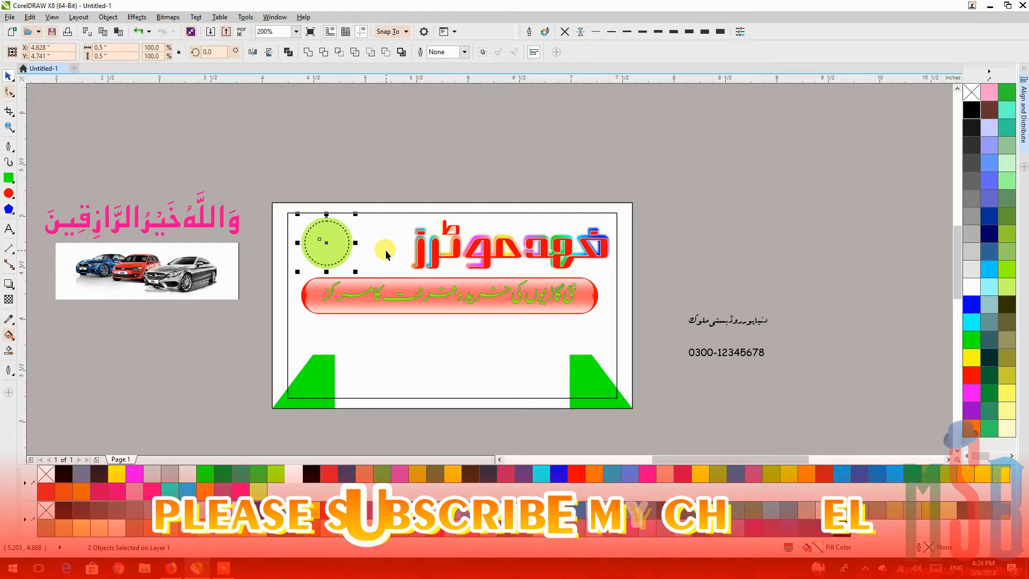
pyautogui.moveTo(414, 135); pyautogui.dragTo(301, 273)
pyautogui.moveTo(375, 156); pyautogui.dragTo(306, 272)
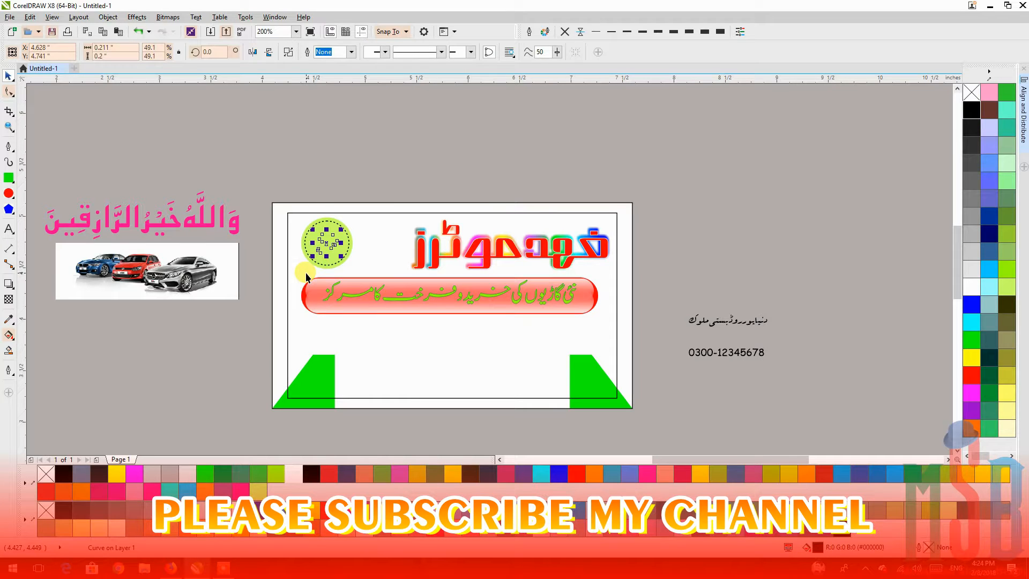
pyautogui.click(374, 165)
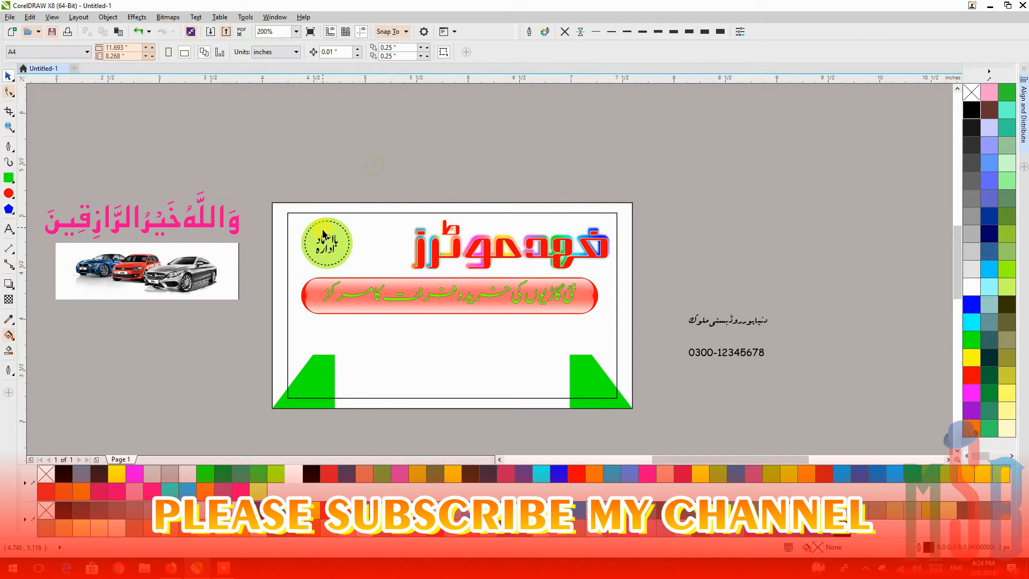
# Enlarge the badge text to about 0.3 inch wide and nudge it slightly up and right inside the dotted circle
pyautogui.scroll(2, 323, 235)
pyautogui.click(331, 252)
pyautogui.moveTo(378, 307); pyautogui.dragTo(397, 330)
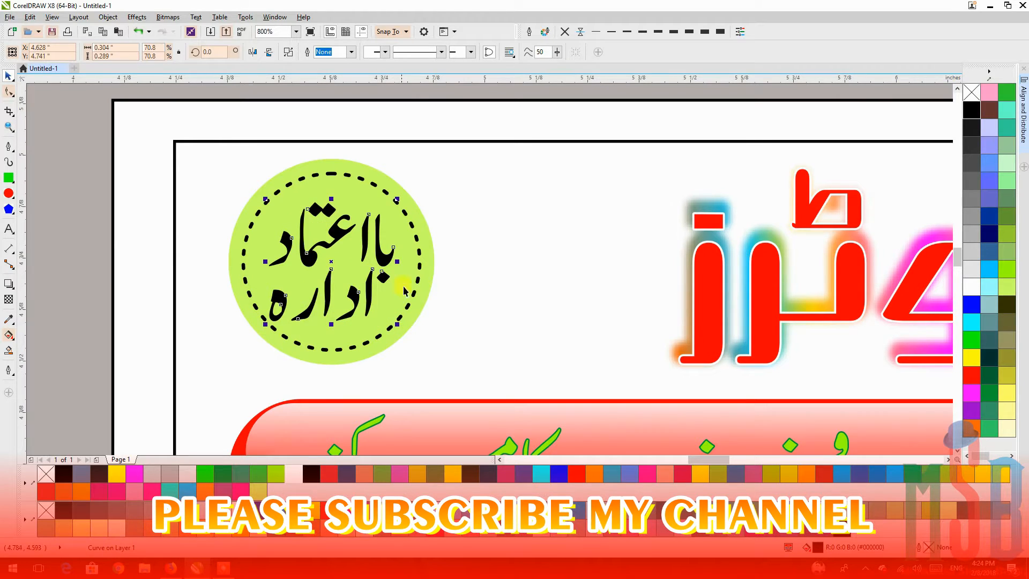
pyautogui.press('Right')
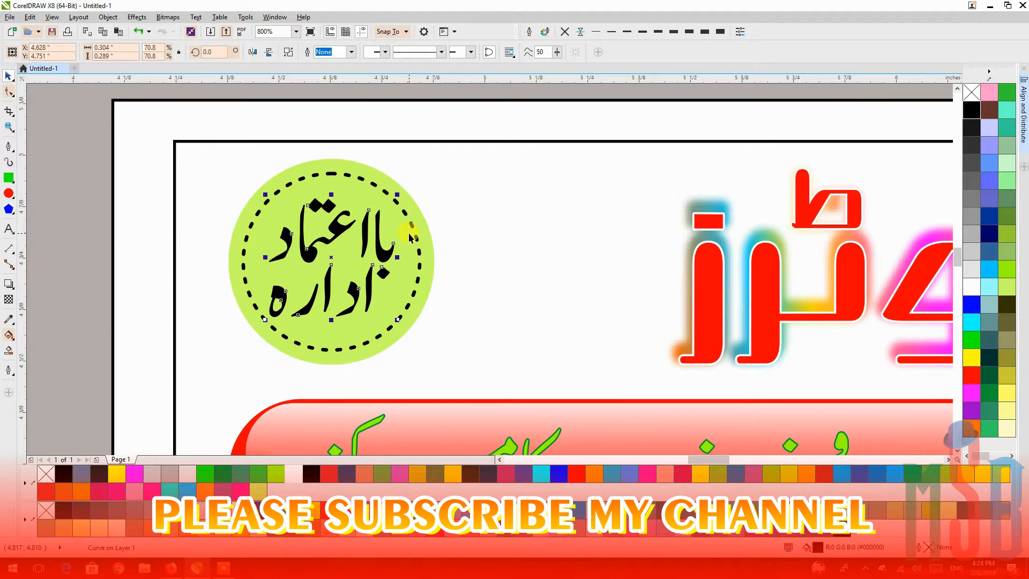
pyautogui.press('Up')
pyautogui.press('Up')
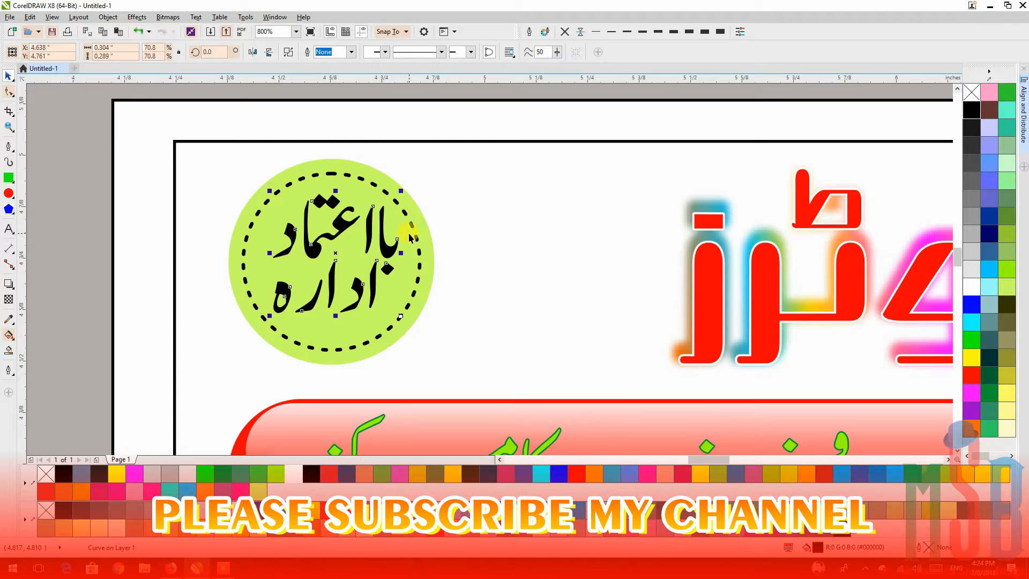
pyautogui.press('Down')
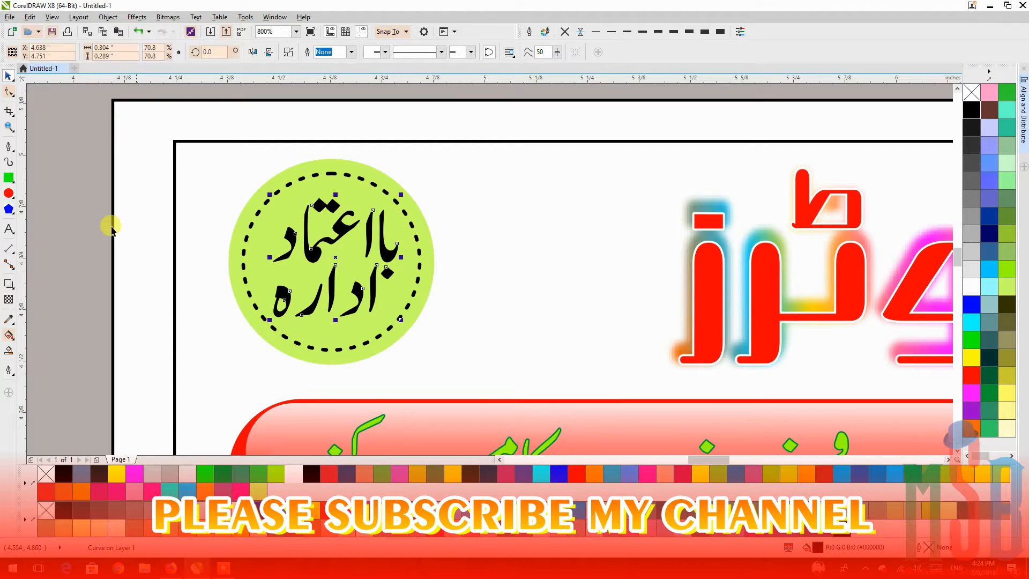
pyautogui.press('Escape')
pyautogui.scroll(-1, 338, 285)
pyautogui.moveTo(341, 325); pyautogui.dragTo(324, 264)
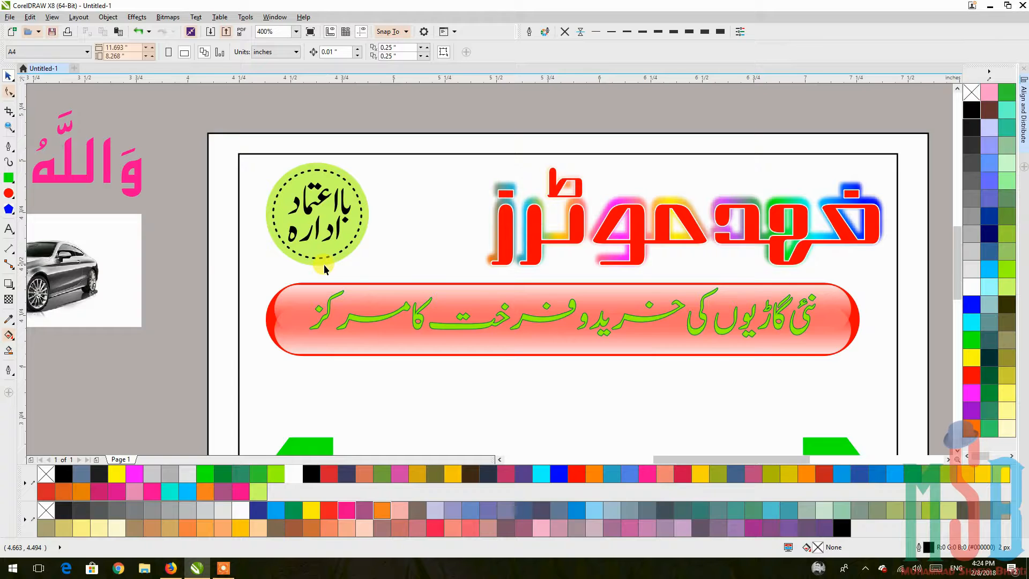
# Draw a rectangle about 1.65 × 0.24 inch between the two green corners at the card's lower edge
pyautogui.scroll(-1, 323, 265)
pyautogui.click(746, 317)
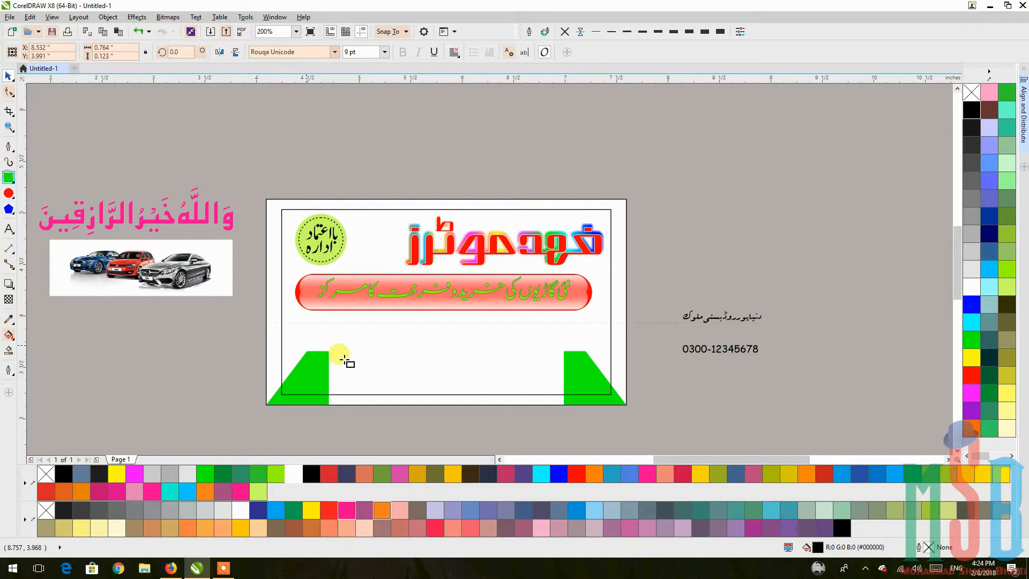
pyautogui.scroll(1, 356, 383)
pyautogui.moveTo(347, 376); pyautogui.dragTo(686, 402)
pyautogui.moveTo(516, 371); pyautogui.dragTo(519, 353)
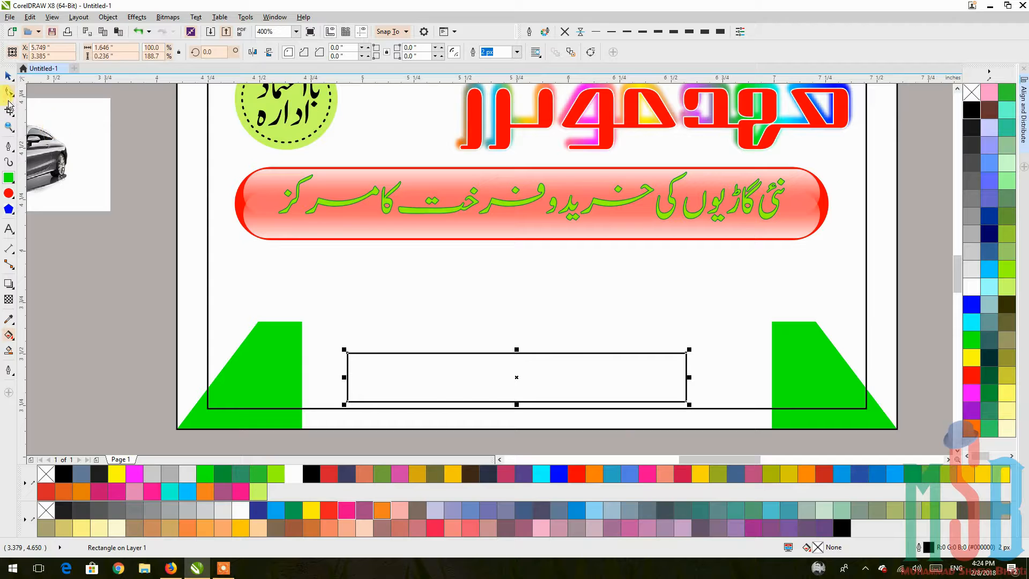
# Round the rectangle's corners with the Shape tool to a radius of about 0.042 inch
pyautogui.click(9, 92)
pyautogui.moveTo(349, 353); pyautogui.dragTo(356, 355)
pyautogui.click(8, 76)
pyautogui.click(115, 275)
pyautogui.click(477, 369)
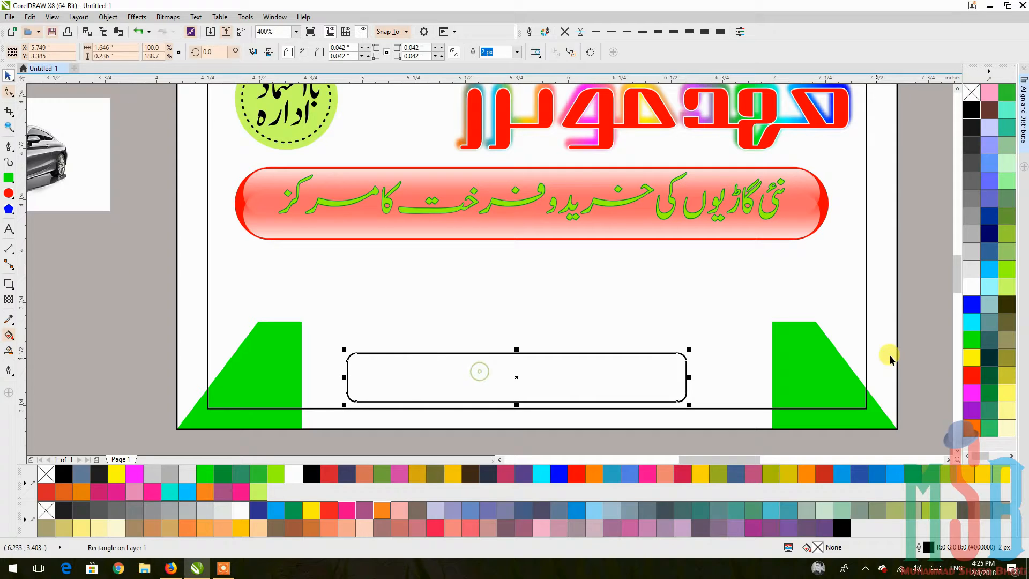
# Fill the rounded rectangle with red and remove its outline
pyautogui.click(977, 382)
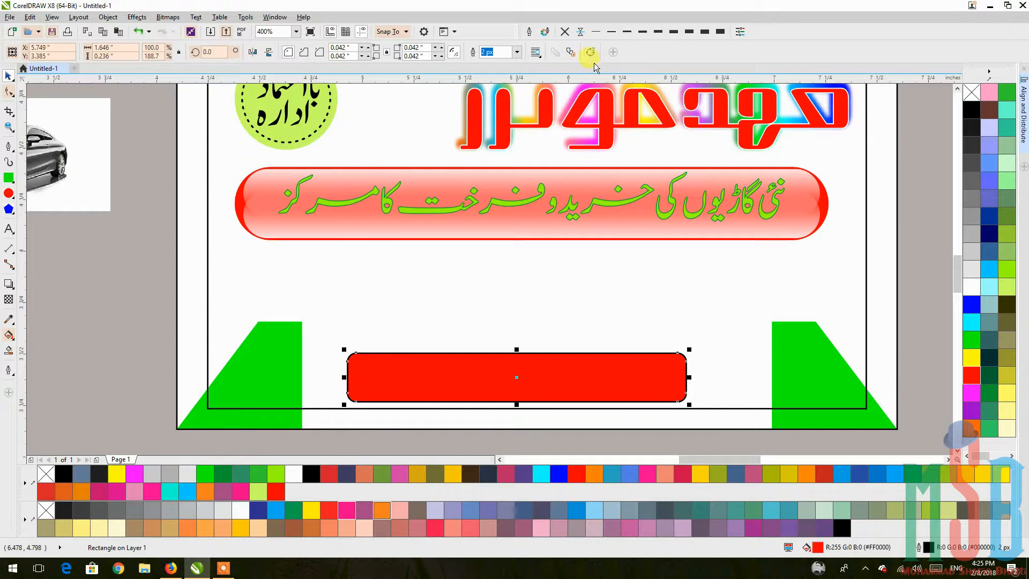
pyautogui.click(566, 32)
# Stretch the rounded rectangle to about 2.12 × 0.36 inch and center it horizontally on the card
pyautogui.press('F3')
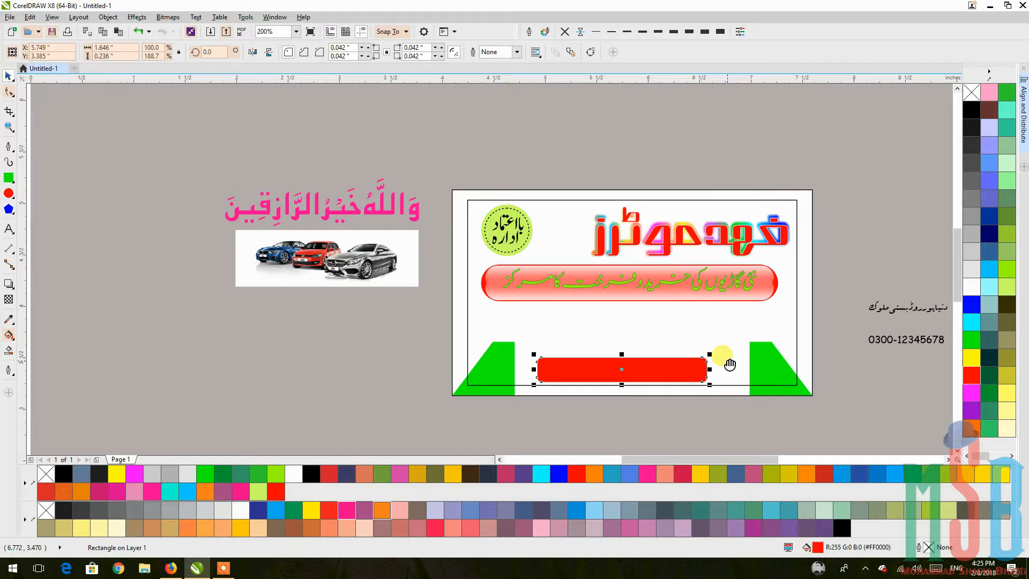
pyautogui.scroll(2, 568, 373)
pyautogui.scroll(-1, 570, 353)
pyautogui.moveTo(571, 354); pyautogui.dragTo(639, 385)
pyautogui.moveTo(693, 340); pyautogui.dragTo(755, 339)
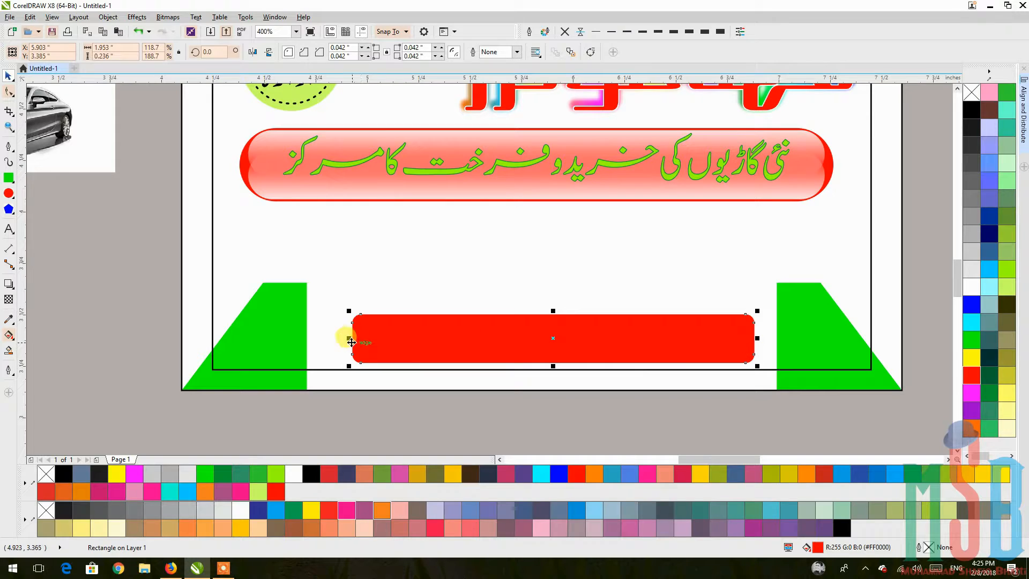
pyautogui.moveTo(347, 339); pyautogui.dragTo(314, 339)
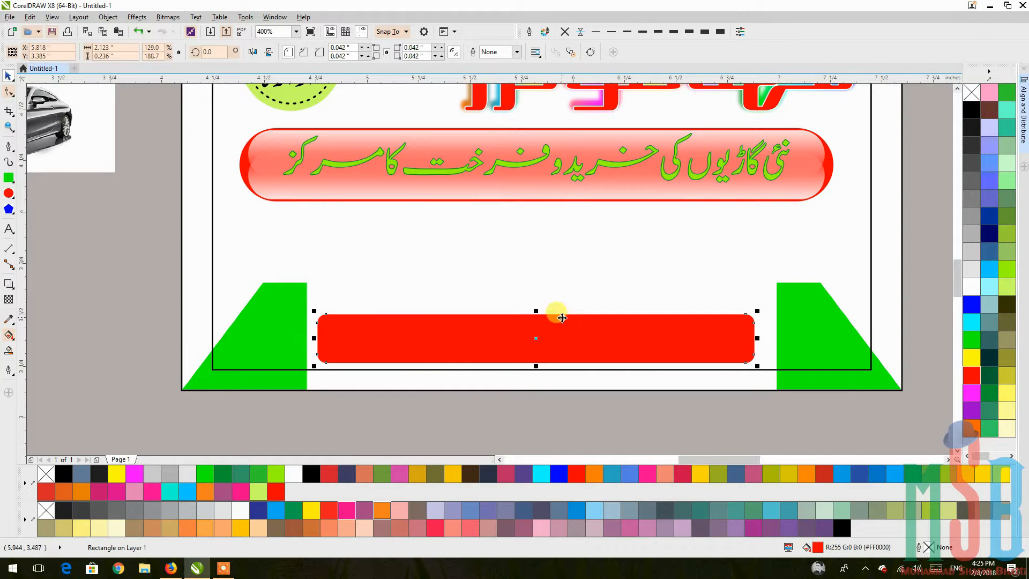
pyautogui.moveTo(535, 310); pyautogui.dragTo(536, 286)
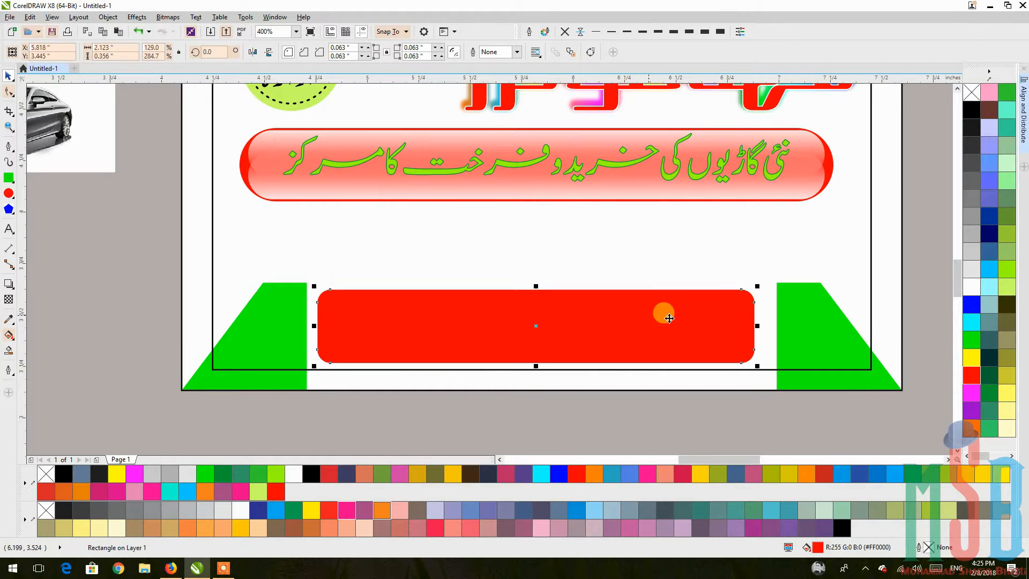
pyautogui.keyDown('shift'); pyautogui.click(677, 367); pyautogui.keyUp('shift')
pyautogui.press('c')
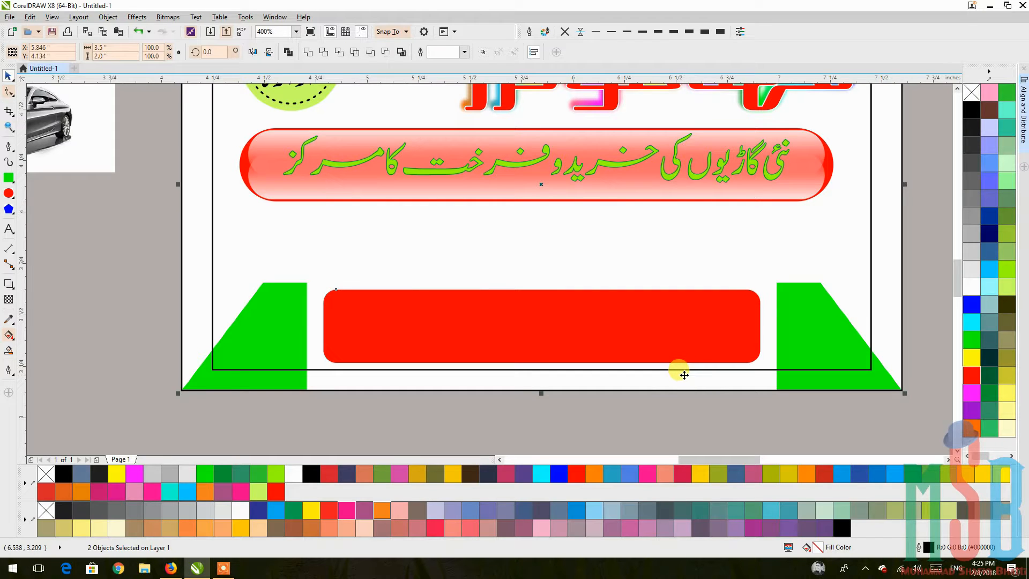
# Change the rounded rectangle's fill to pink
pyautogui.scroll(-2, 696, 394)
pyautogui.click(643, 368)
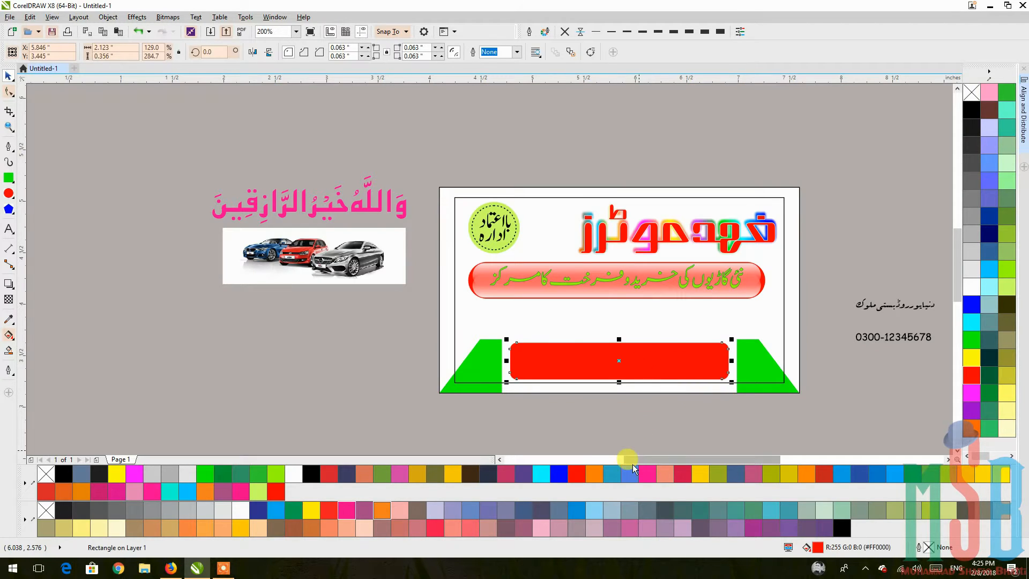
pyautogui.click(644, 474)
pyautogui.press('Escape')
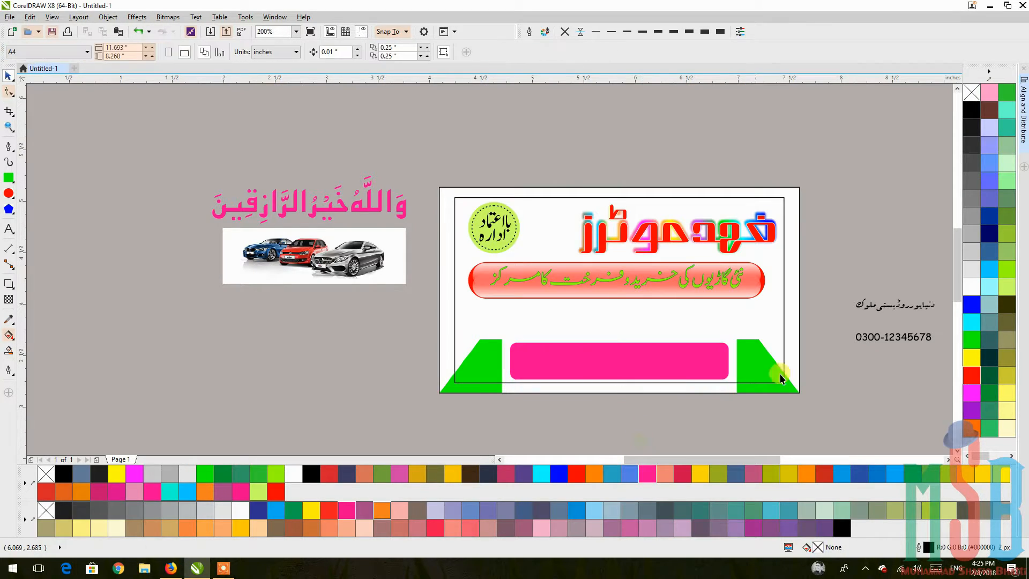
# Move the Urdu address line onto the pink bar, enlarge it to about 1.47 inch wide and color it cyan
pyautogui.click(860, 309)
pyautogui.moveTo(860, 309); pyautogui.dragTo(564, 377)
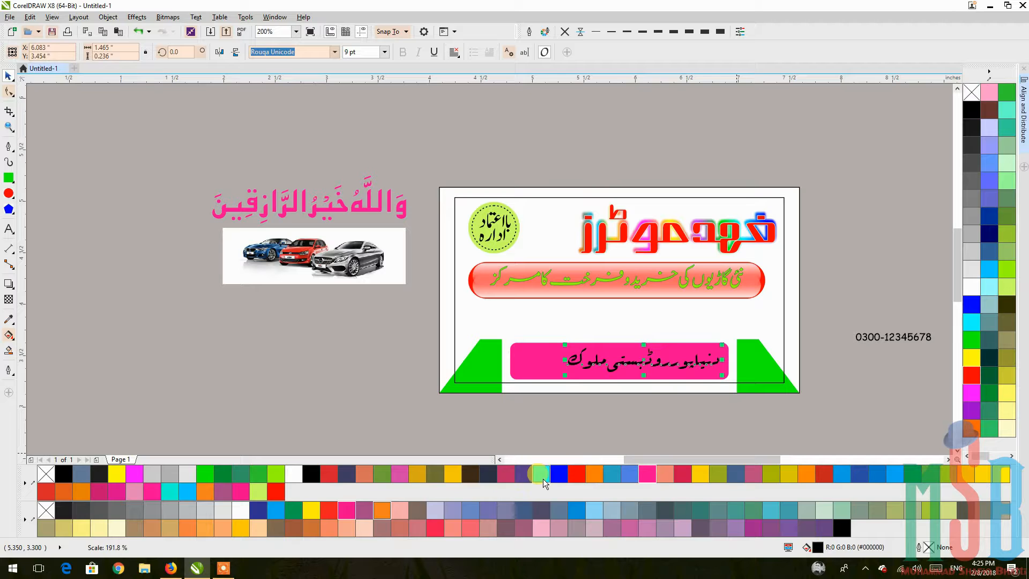
pyautogui.click(542, 477)
pyautogui.click(632, 413)
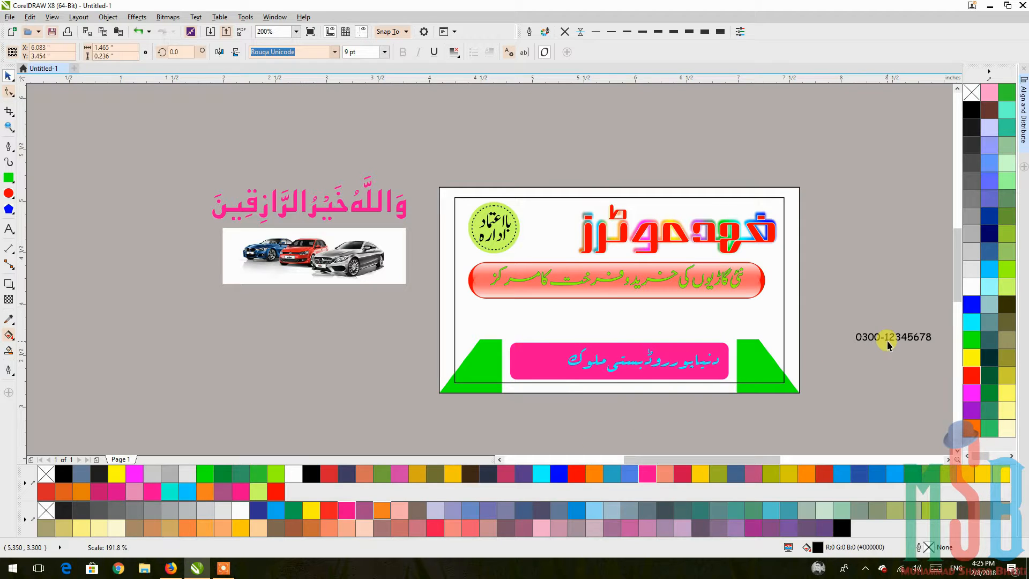
# Place the phone number at the pink bar's upper left and shift the address line down and slightly right
pyautogui.moveTo(888, 340); pyautogui.dragTo(545, 354)
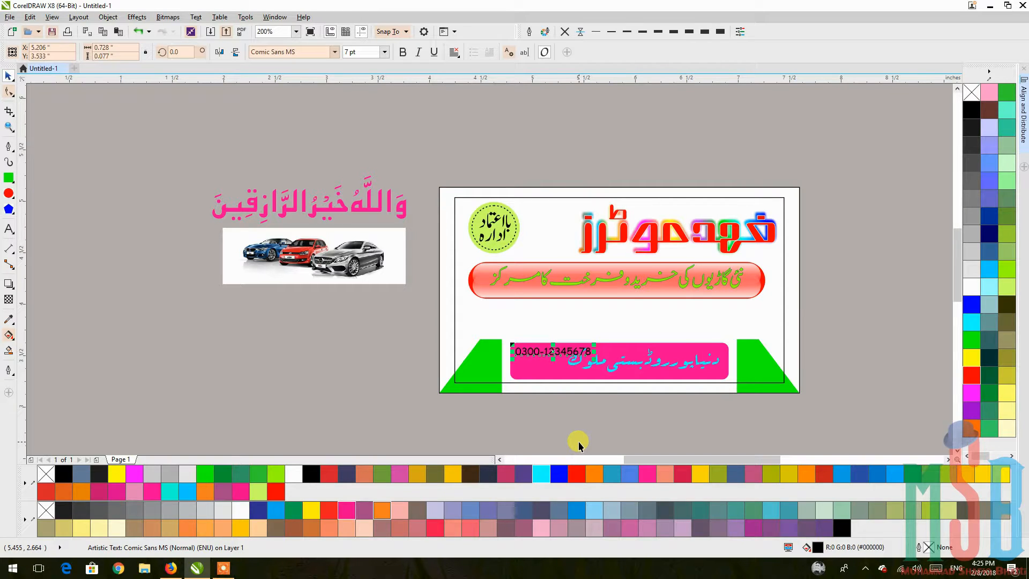
pyautogui.click(581, 443)
pyautogui.scroll(3, 620, 363)
pyautogui.moveTo(622, 339); pyautogui.dragTo(626, 355)
pyautogui.scroll(-2, 626, 355)
pyautogui.scroll(2, 626, 359)
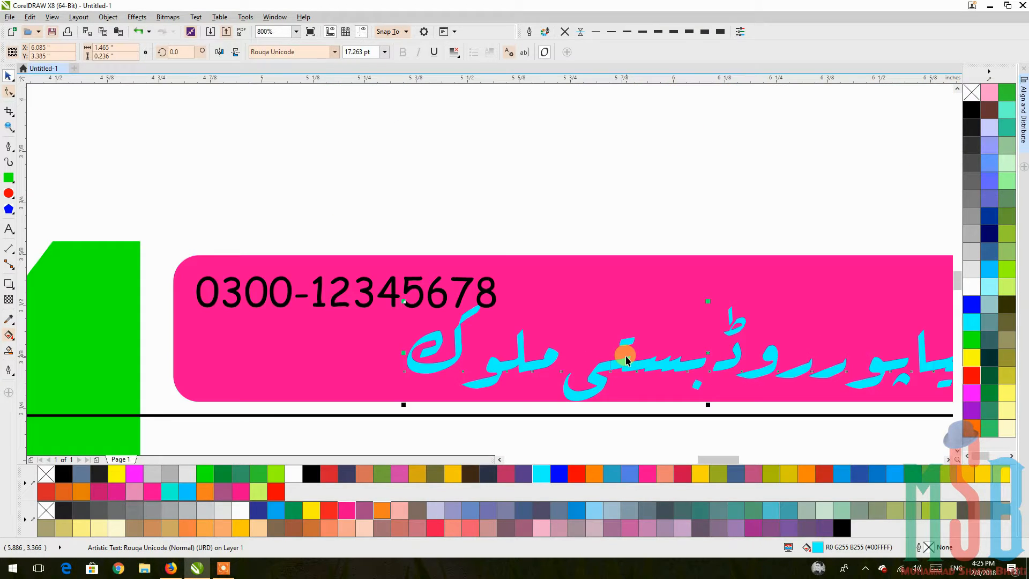
pyautogui.press('Right')
pyautogui.press('Right')
pyautogui.press('Right')
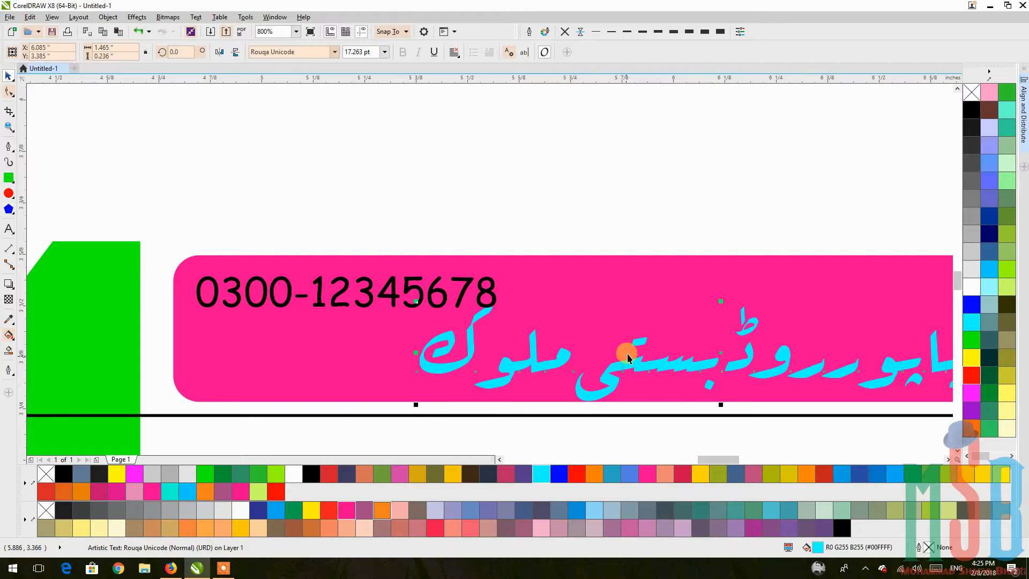
# Move the phone number slightly up toward the bar's corner and set its font to Copperplate Gothic
pyautogui.moveTo(393, 301)
pyautogui.mouseDown()
pyautogui.moveTo(388, 287)
pyautogui.moveTo(385, 298)
pyautogui.mouseUp()
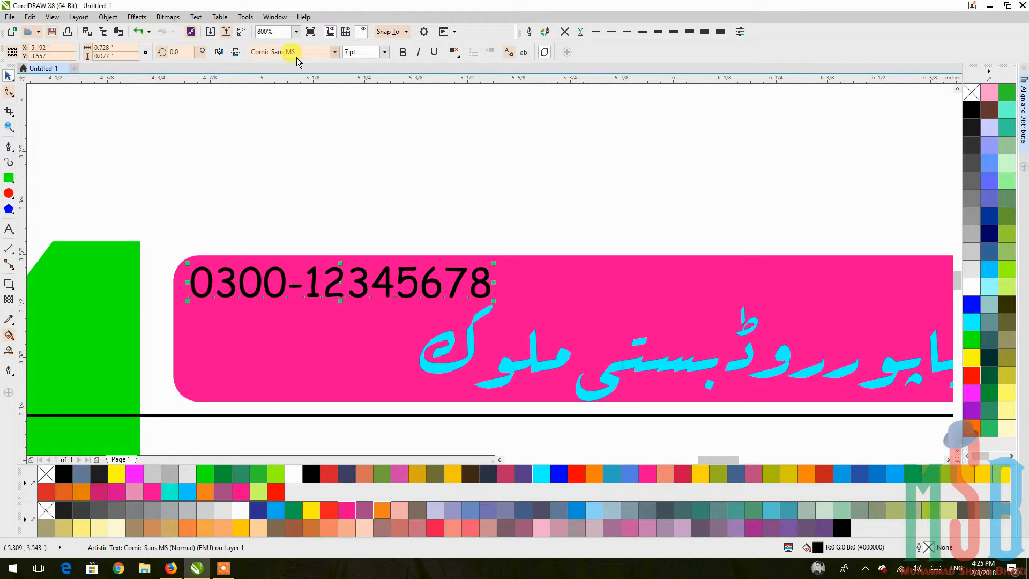
pyautogui.click(336, 54)
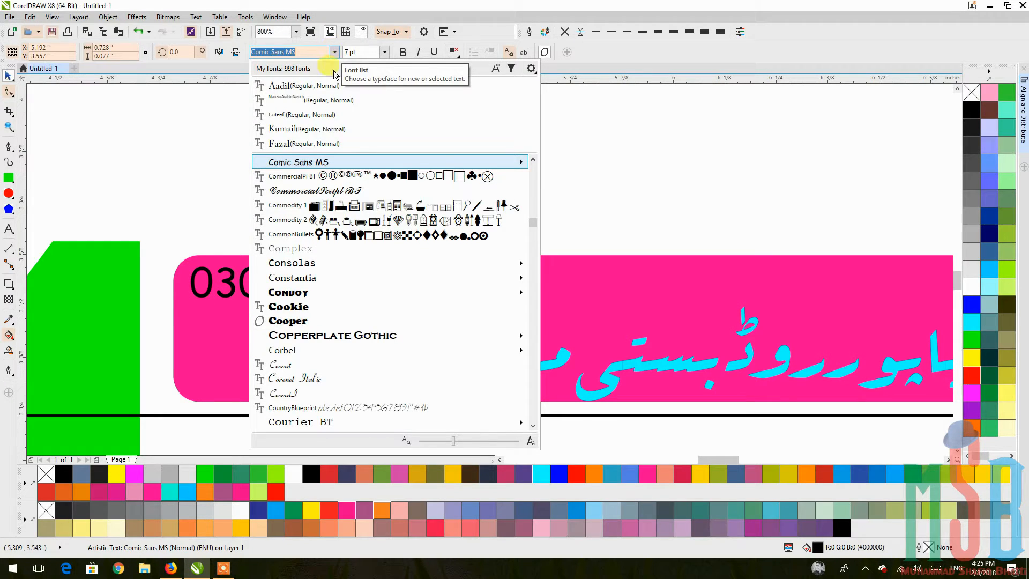
pyautogui.click(360, 334)
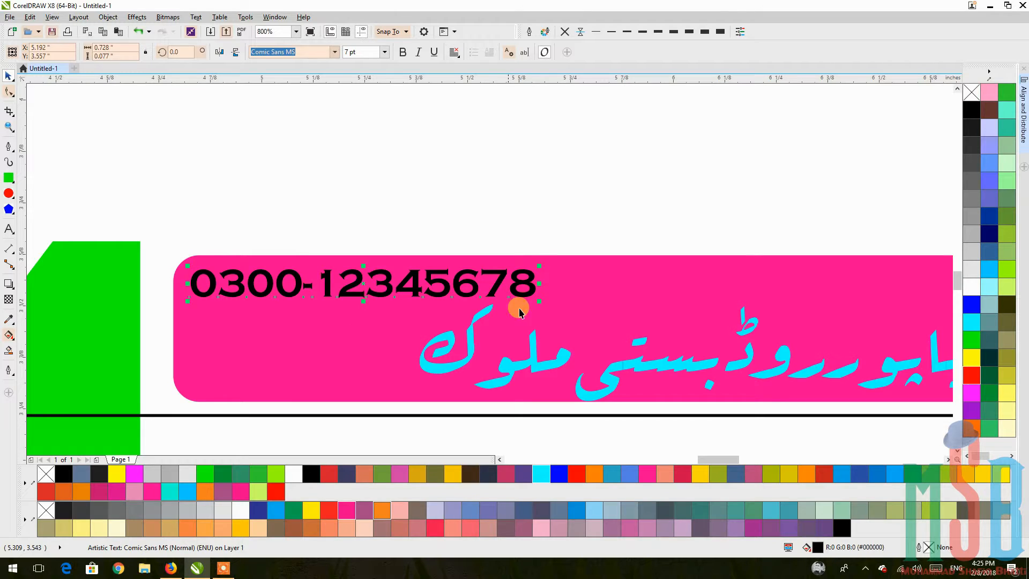
# Enlarge the phone number on the pink bar to about 0.99 inch wide and color it white
pyautogui.moveTo(538, 264); pyautogui.dragTo(604, 257)
pyautogui.click(296, 474)
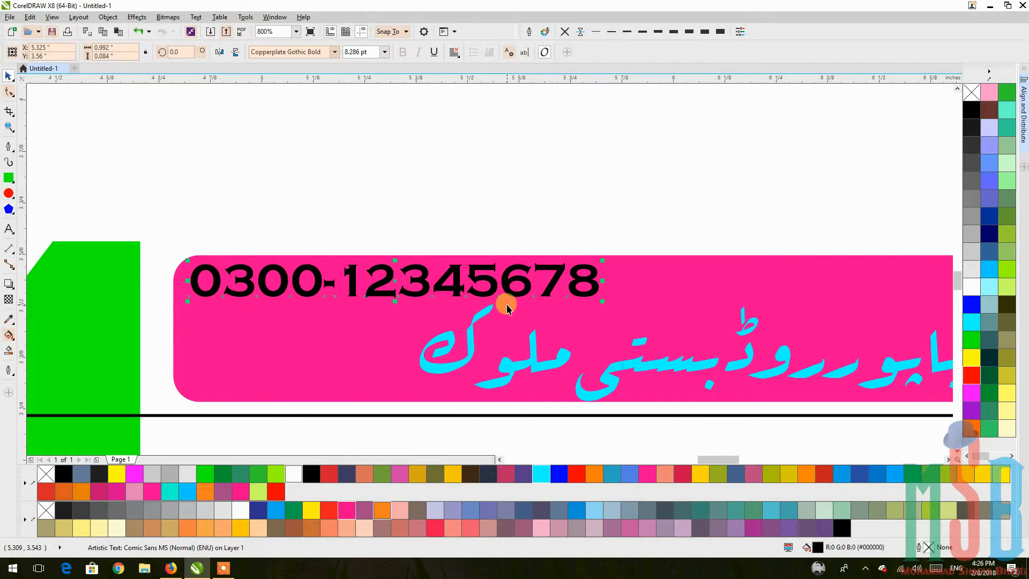
pyautogui.scroll(-3, 500, 273)
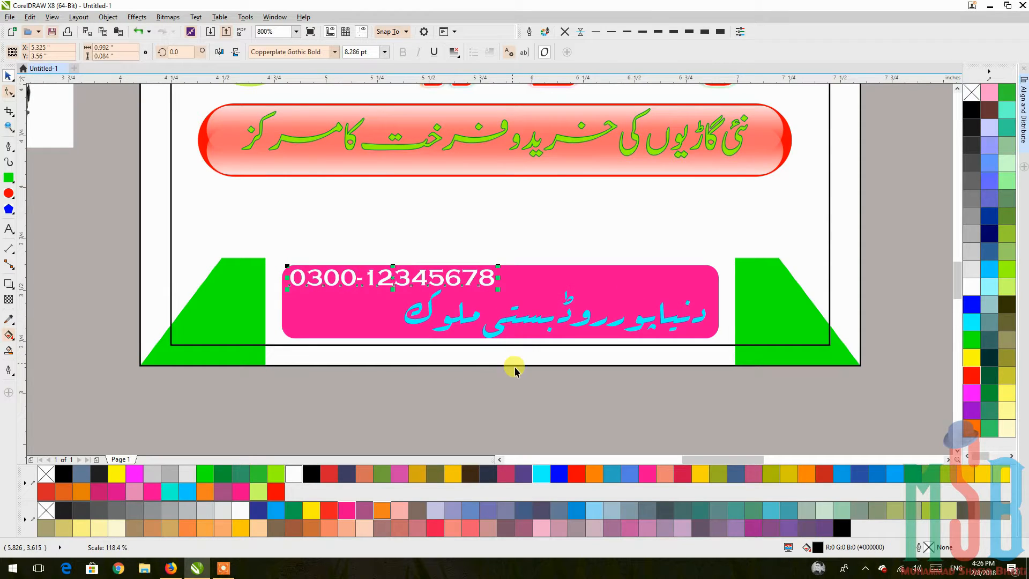
# Nudge the Urdu address line slightly up on the pink bar
pyautogui.click(474, 335)
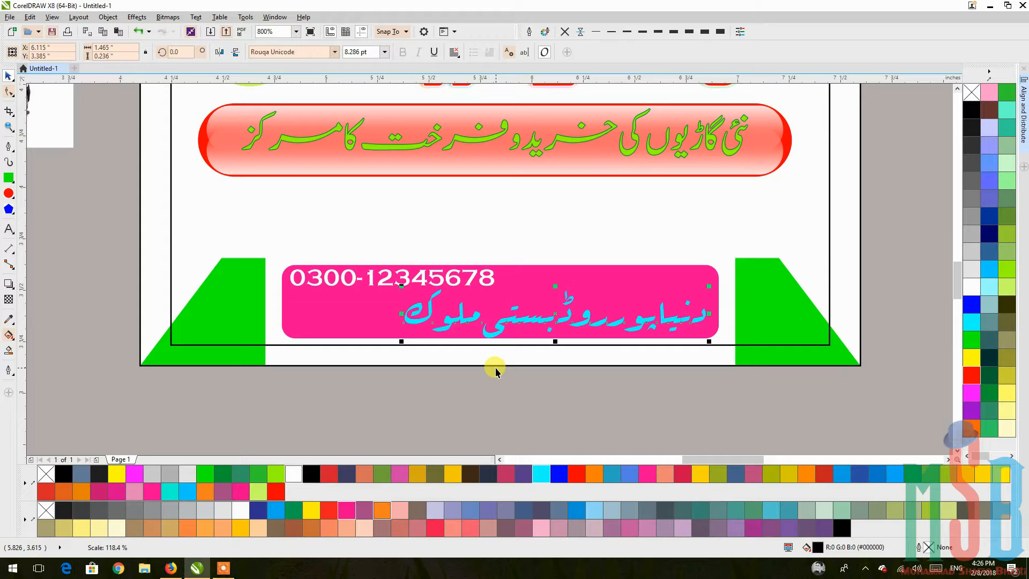
pyautogui.press('Up')
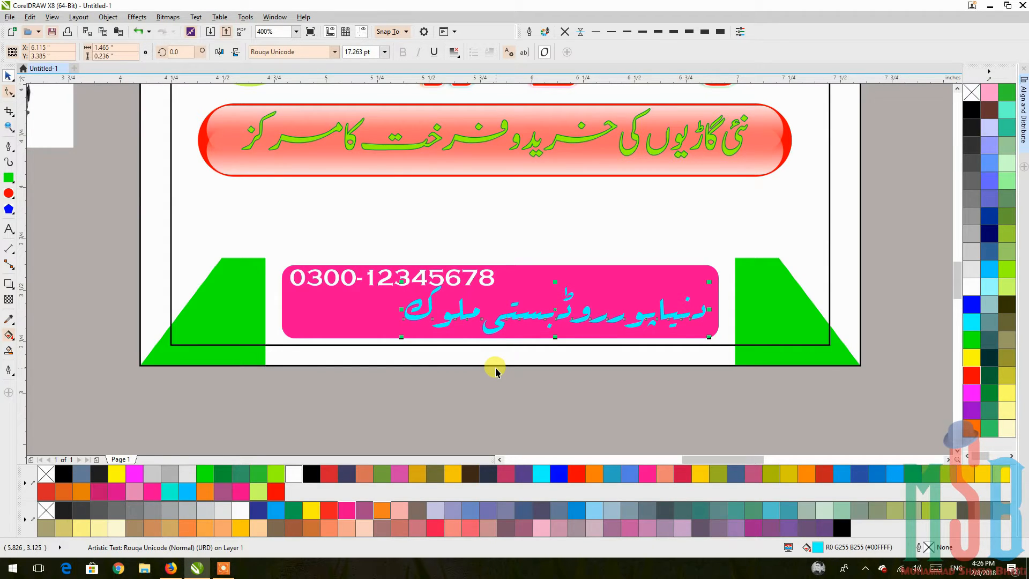
pyautogui.click(496, 377)
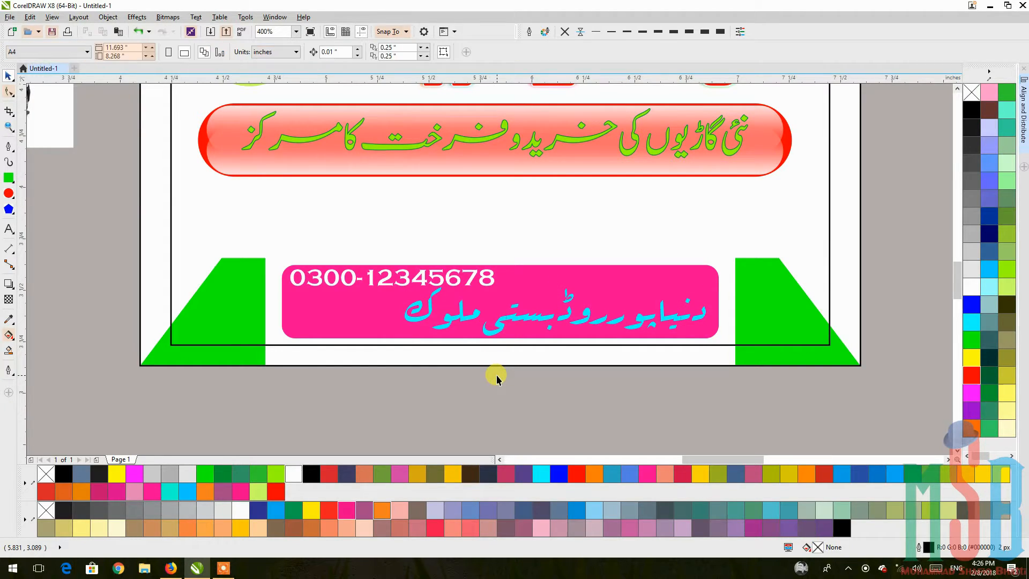
# Group the pink bar with its phone number and address line
pyautogui.click(498, 325)
pyautogui.moveTo(723, 420); pyautogui.dragTo(228, 224)
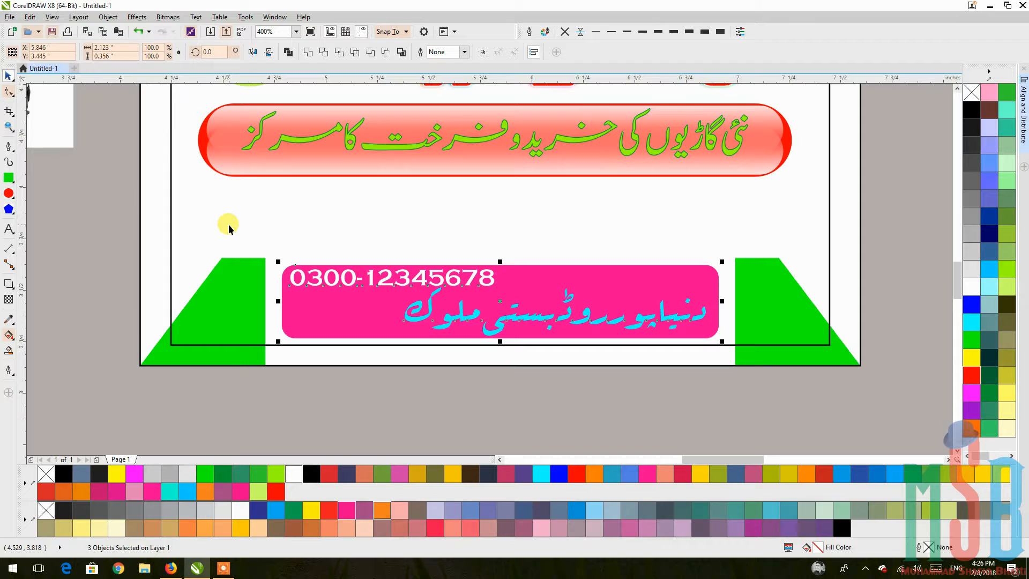
pyautogui.click(374, 404)
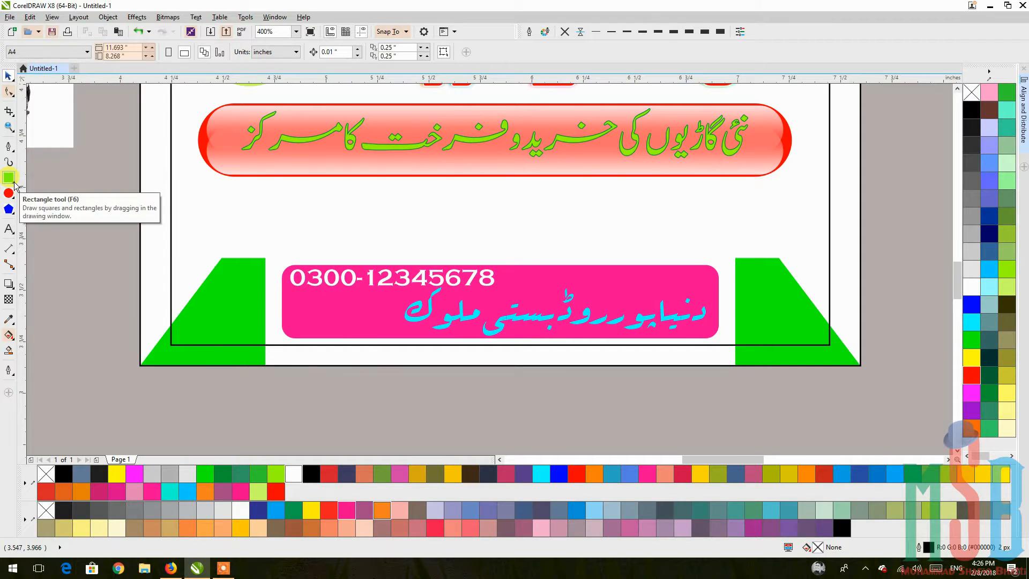
# Draw a diagonal line spanning about 0.14 × 0.14 inch from the left green shape to the pink bar and color it blue
pyautogui.click(8, 148)
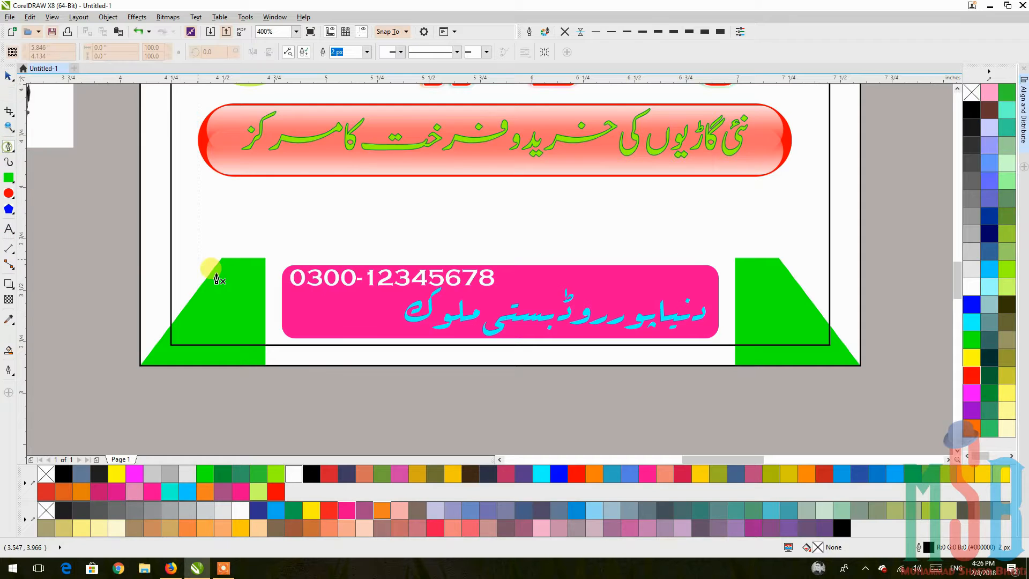
pyautogui.click(286, 302)
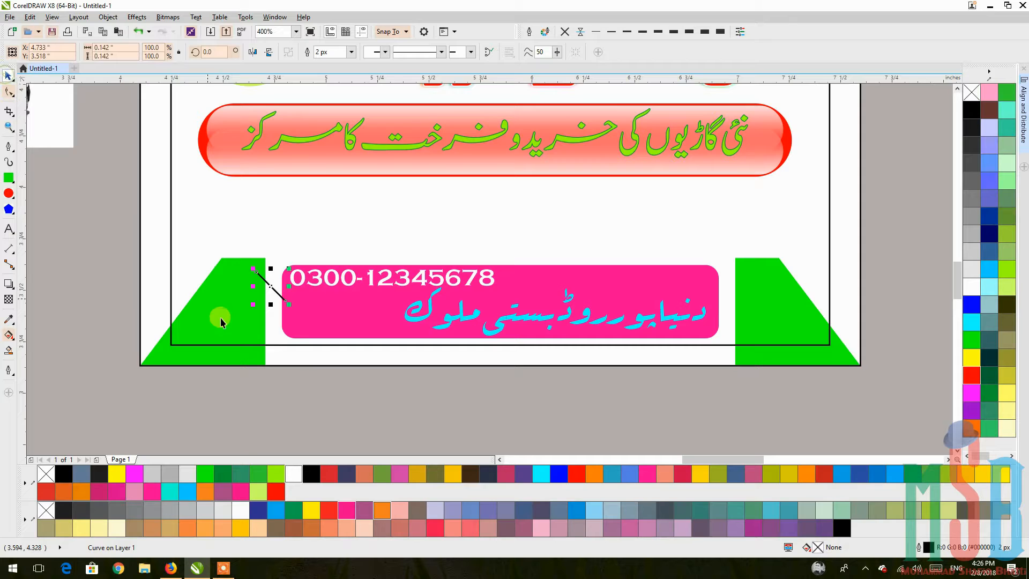
pyautogui.click(971, 304)
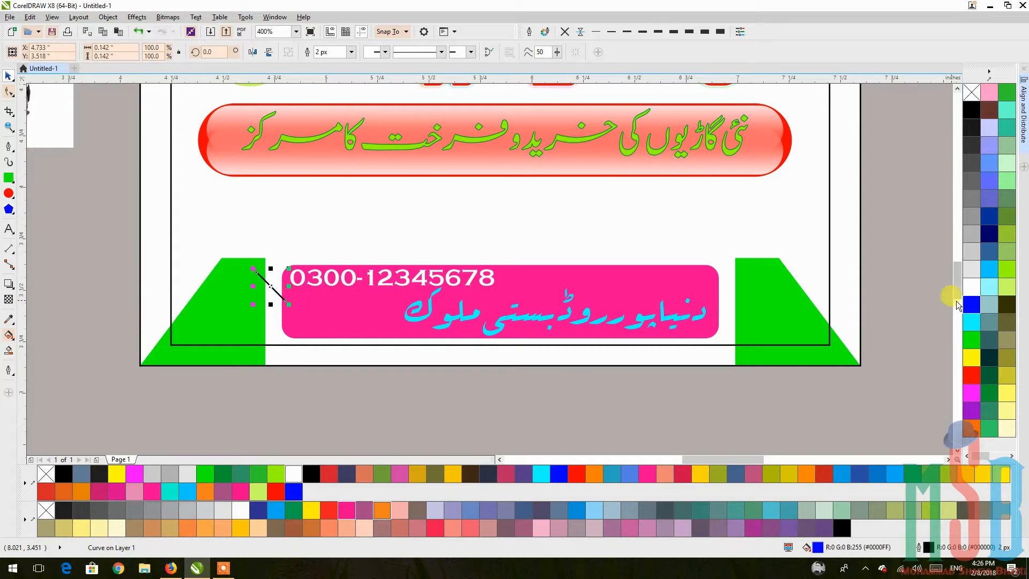
pyautogui.click(403, 408)
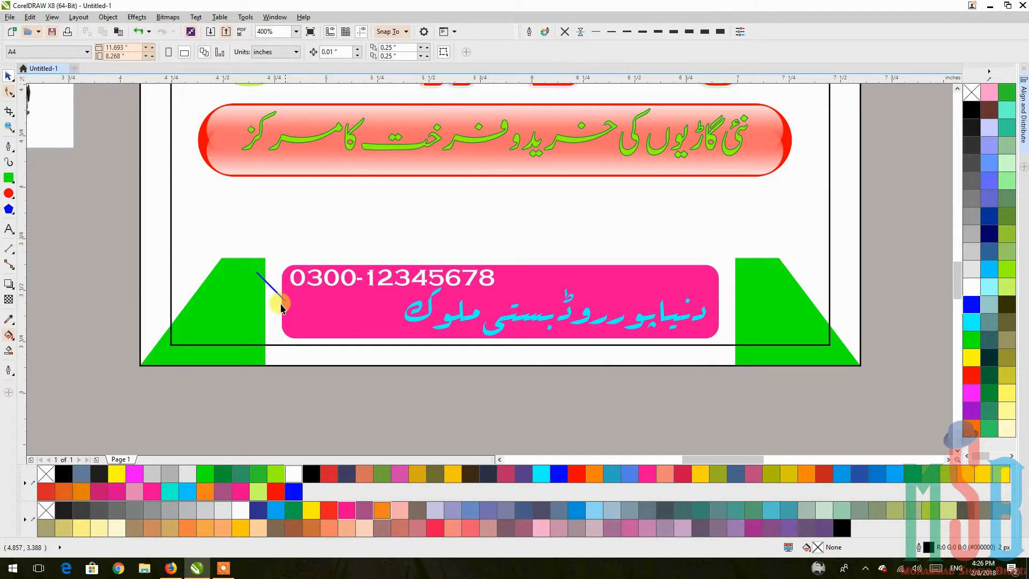
# Draw an ellipse about 0.028 × 0.032 inch at the blue line's lower end with white fill and outline
pyautogui.scroll(1, 272, 294)
pyautogui.scroll(1, 295, 300)
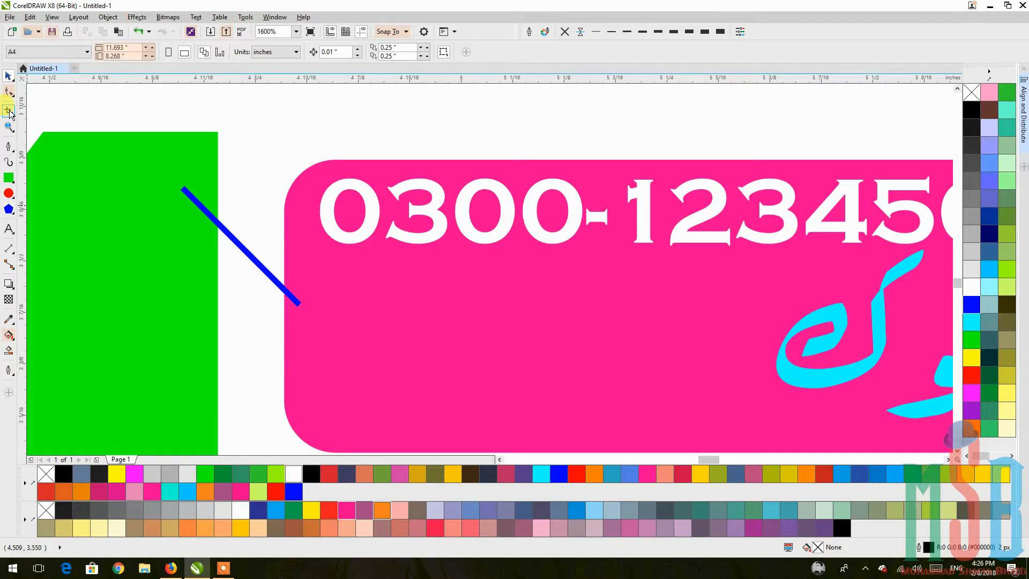
pyautogui.click(8, 195)
pyautogui.moveTo(299, 305); pyautogui.dragTo(325, 328)
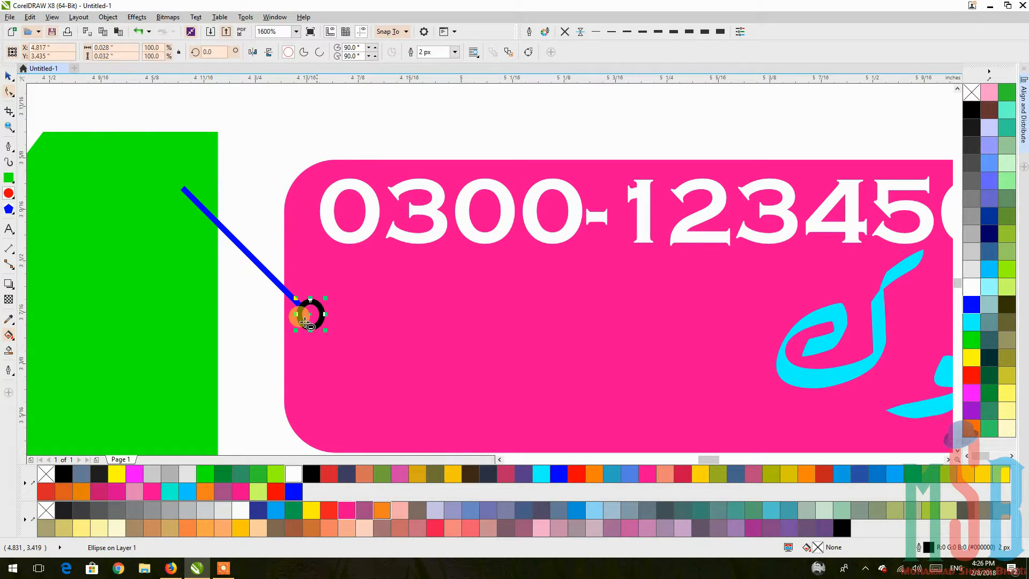
pyautogui.click(972, 288)
pyautogui.rightClick(973, 287)
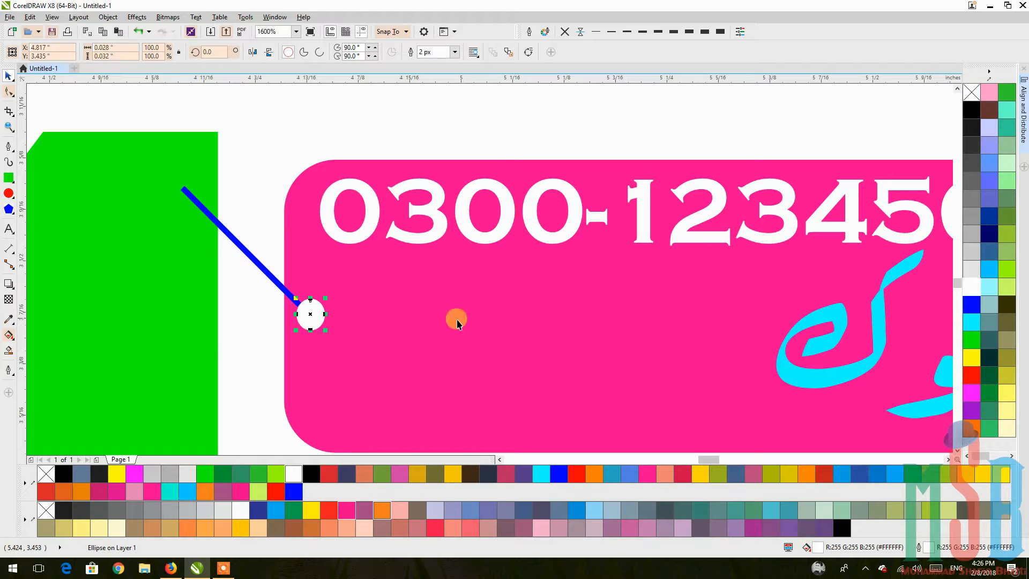
# Shift the small white ellipse slightly up and left onto the line's end and give it a blue outline
pyautogui.moveTo(302, 315); pyautogui.dragTo(248, 310)
pyautogui.scroll(-2, 298, 317)
pyautogui.click(299, 416)
pyautogui.scroll(1, 235, 291)
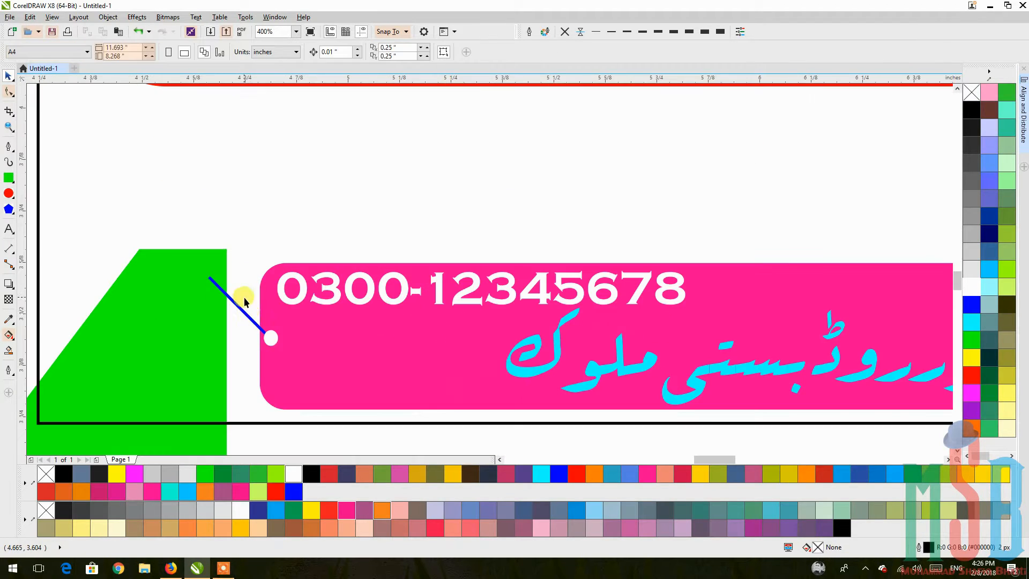
pyautogui.click(269, 336)
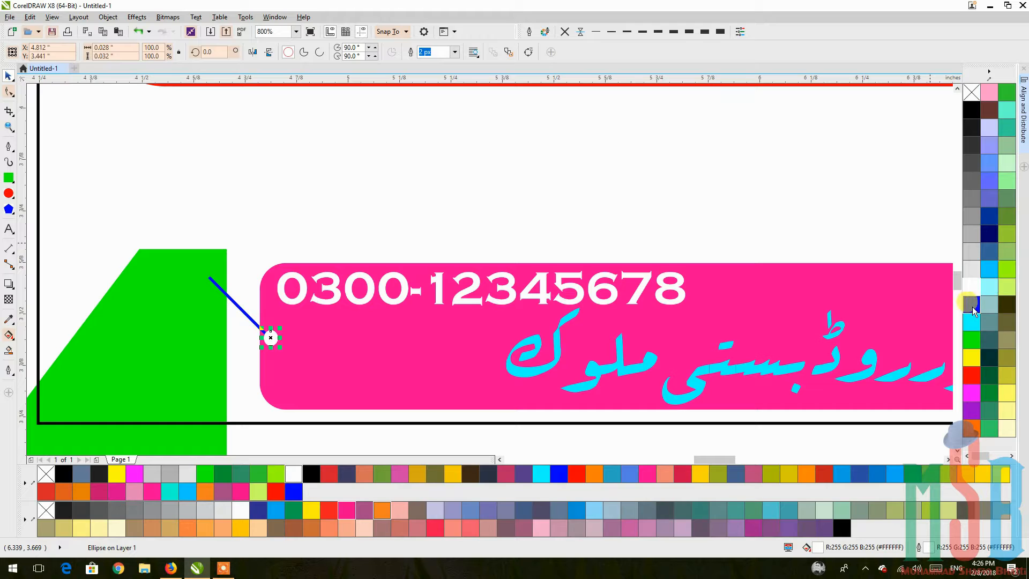
pyautogui.click(271, 339)
pyautogui.scroll(1, 272, 343)
# Nudge the ellipse up and stretch the blue line to about 0.15 × 0.15 inch so it ends inside the ellipse
pyautogui.click(257, 336)
pyautogui.click(258, 333)
pyautogui.hotkey('ctrl', 'shift', 'a')
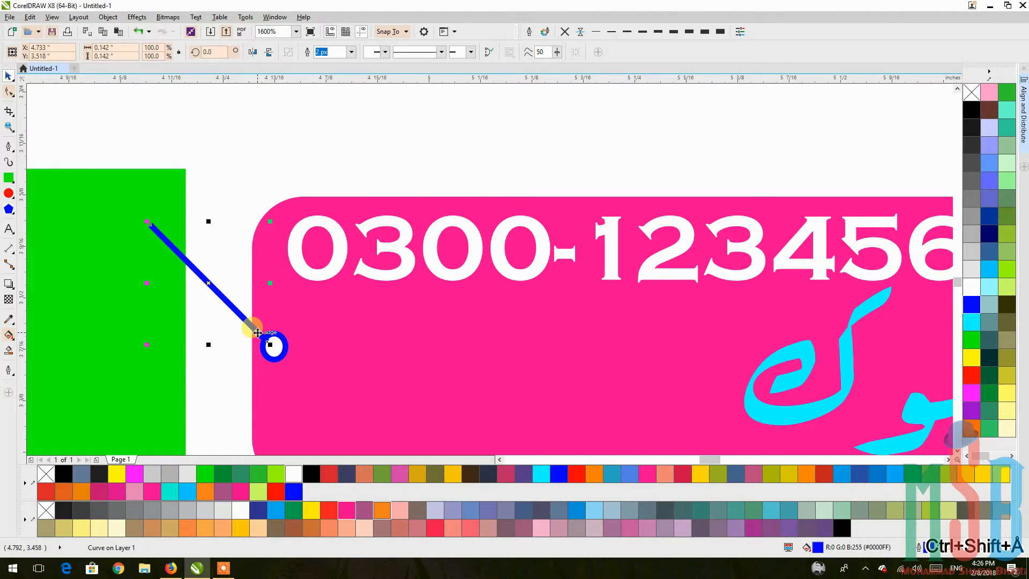
pyautogui.scroll(1, 275, 339)
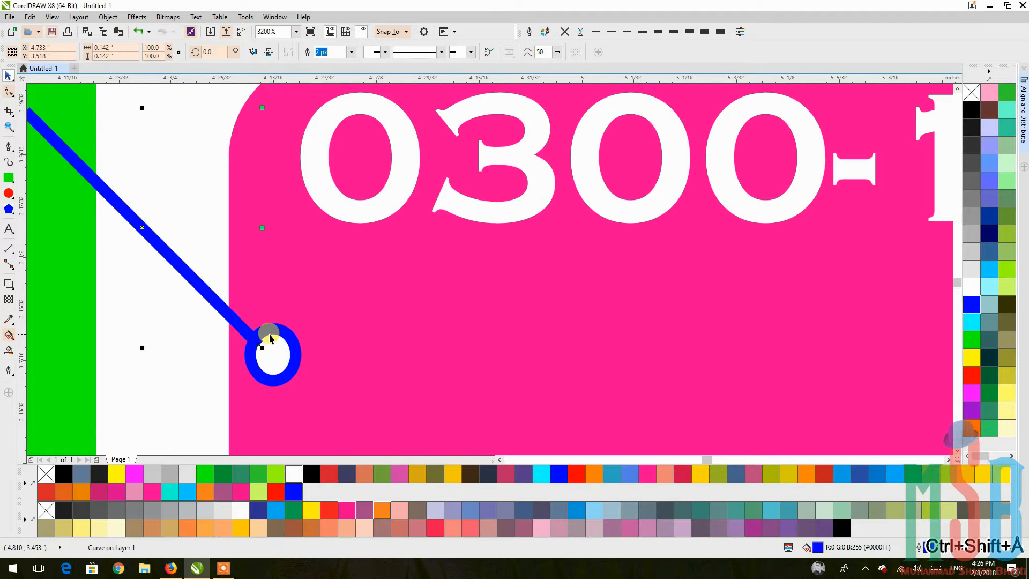
pyautogui.click(269, 337)
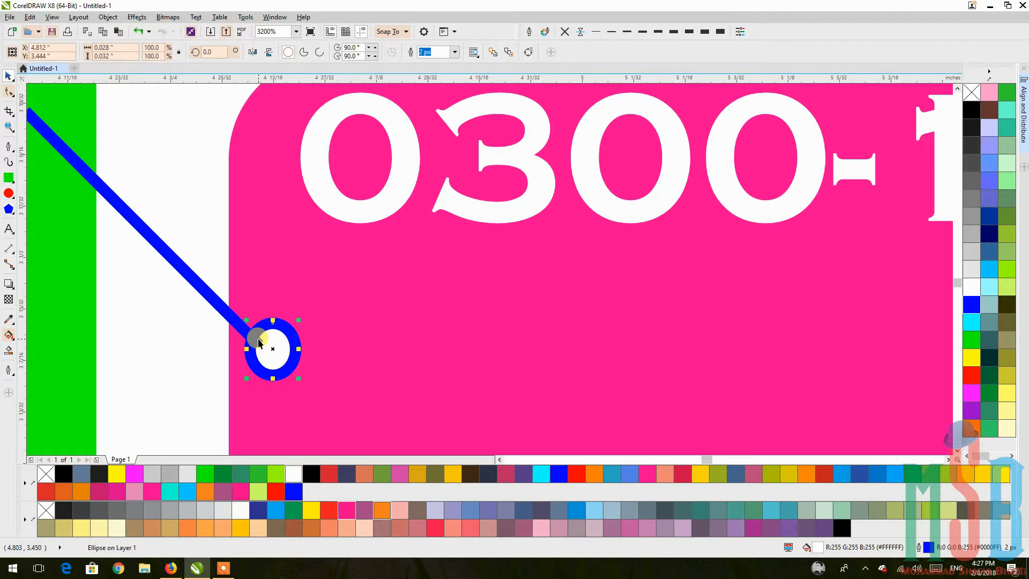
pyautogui.click(259, 339)
pyautogui.moveTo(262, 348); pyautogui.dragTo(276, 362)
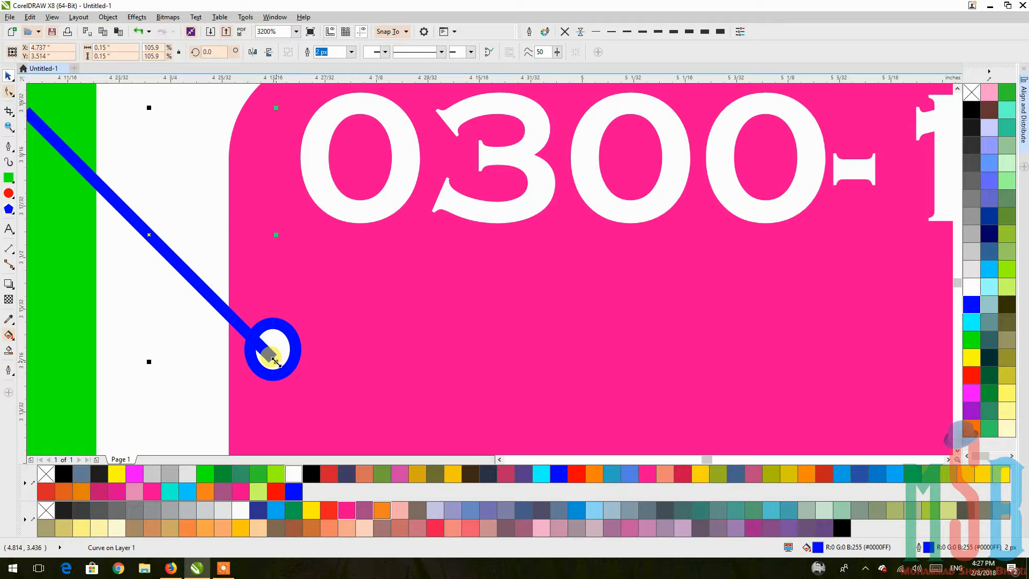
# Place a copy of the small ellipse on the blue line's upper end over the green shape
pyautogui.scroll(-1, 275, 360)
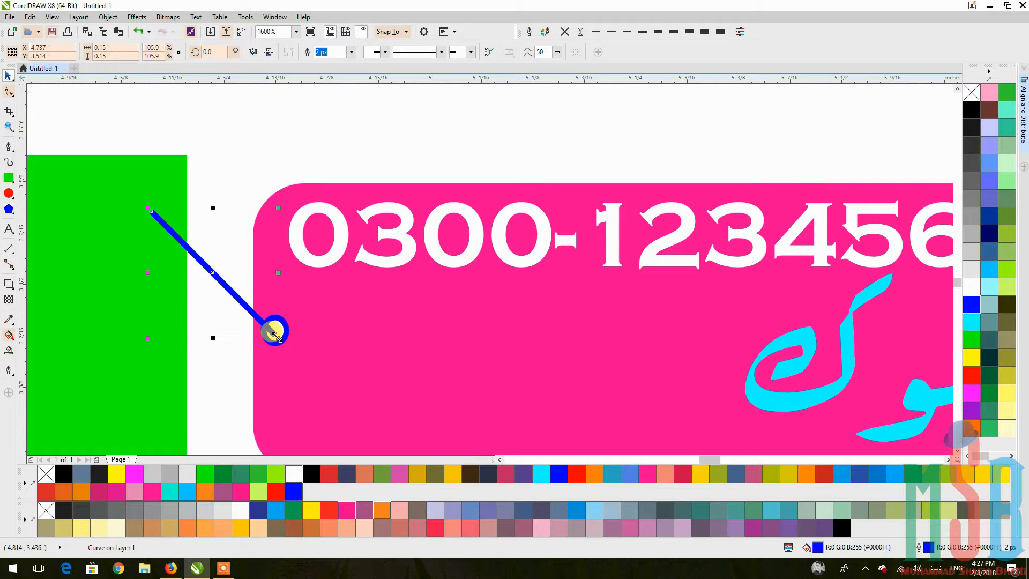
pyautogui.moveTo(278, 333); pyautogui.dragTo(156, 211)
pyautogui.scroll(-2, 214, 260)
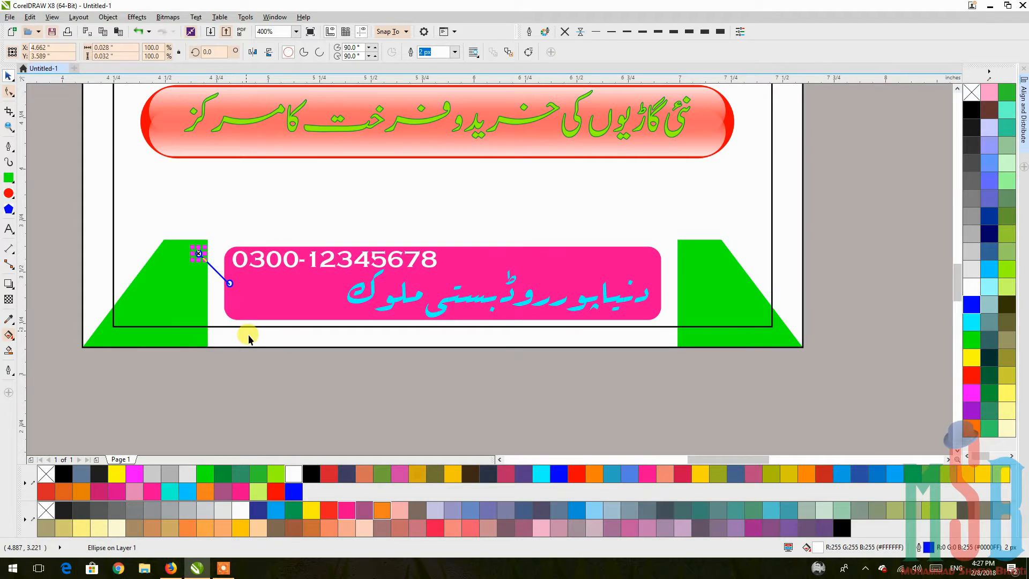
pyautogui.click(269, 363)
# Copy the line and its two ellipses to the gap before the right green shape and mirror the copy horizontally
pyautogui.moveTo(243, 368); pyautogui.dragTo(147, 227)
pyautogui.moveTo(216, 269); pyautogui.dragTo(669, 276)
pyautogui.click(250, 52)
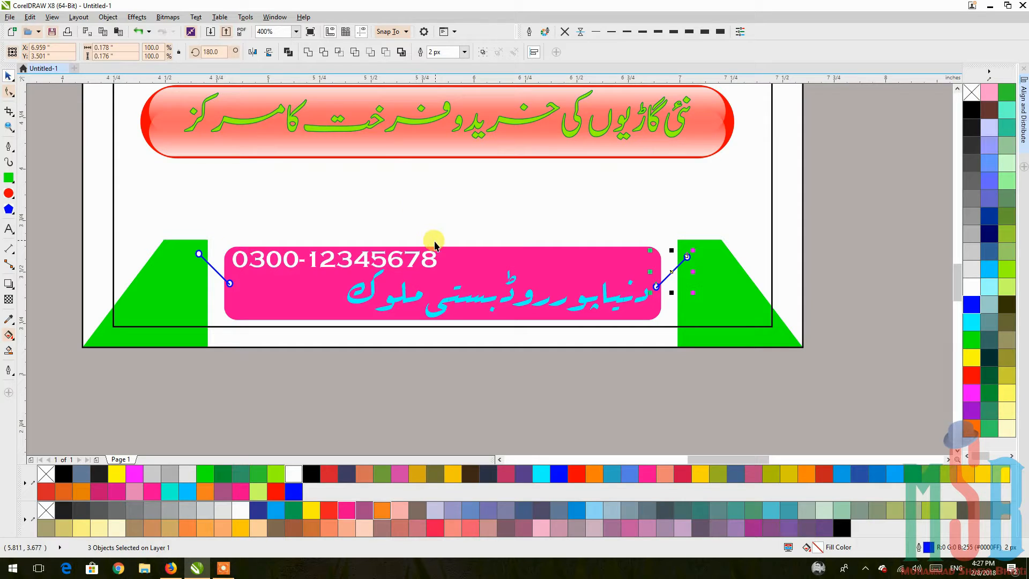
# Group the three objects of each blue connector and align the left connector to the height of the right one
pyautogui.hotkey('ctrl', 'c')
pyautogui.hotkey('ctrl', 'g')
pyautogui.moveTo(276, 349); pyautogui.dragTo(153, 223)
pyautogui.hotkey('ctrl', 'c')
pyautogui.hotkey('ctrl', 'g')
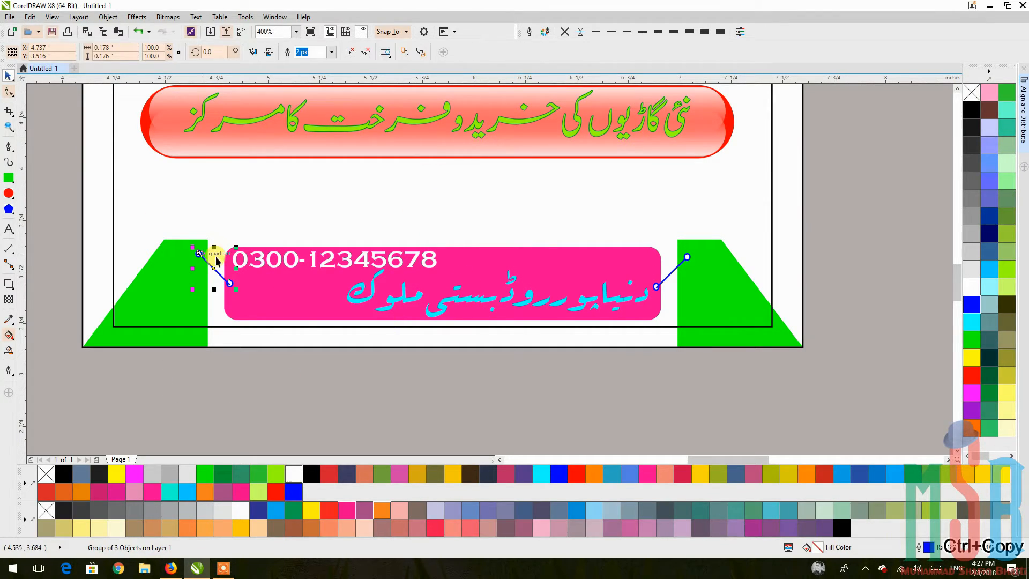
pyautogui.keyDown('shift'); pyautogui.click(683, 261); pyautogui.keyUp('shift')
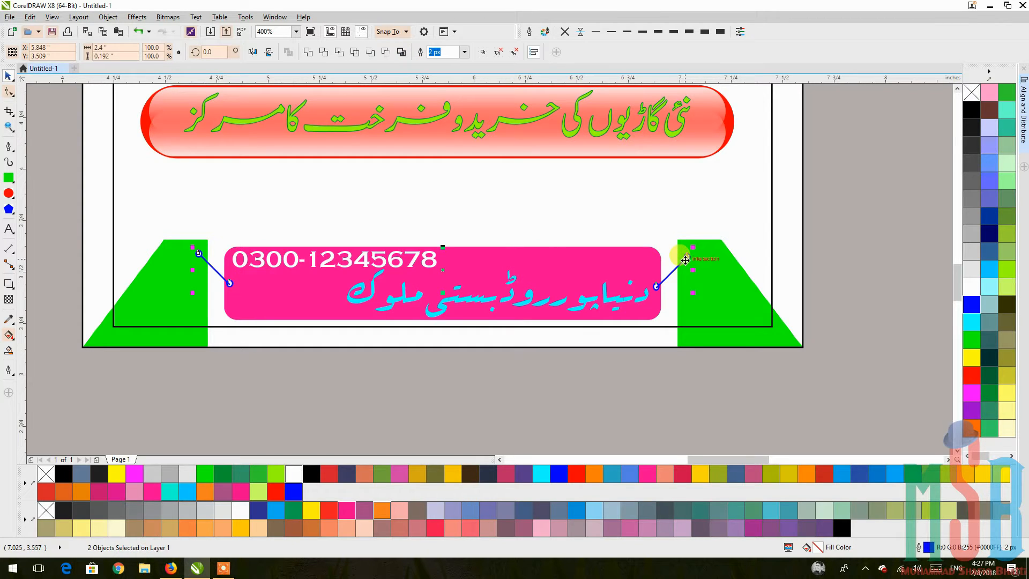
pyautogui.click(561, 393)
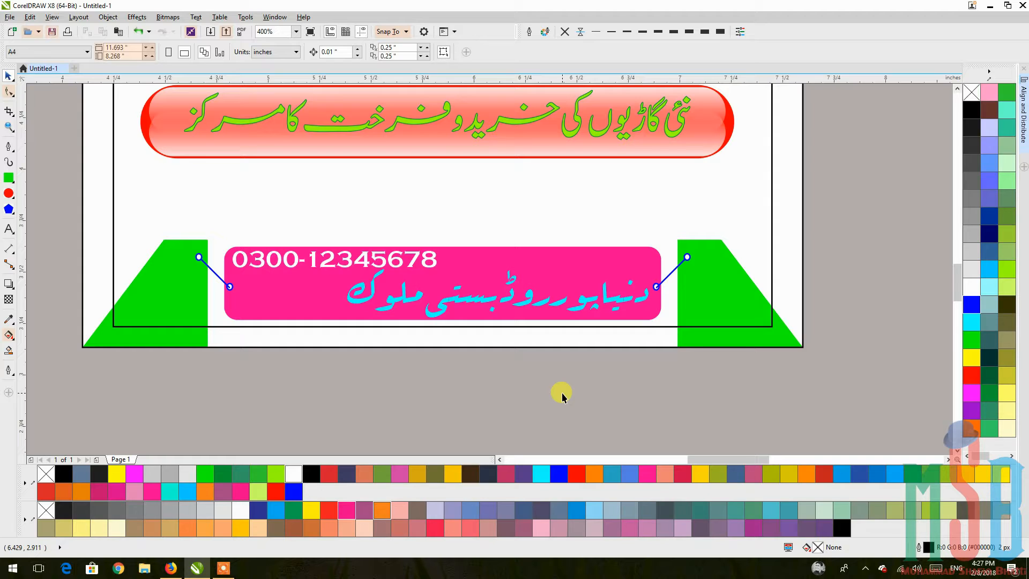
# Change the Urdu address line inside the pink bar group to white
pyautogui.click(489, 298)
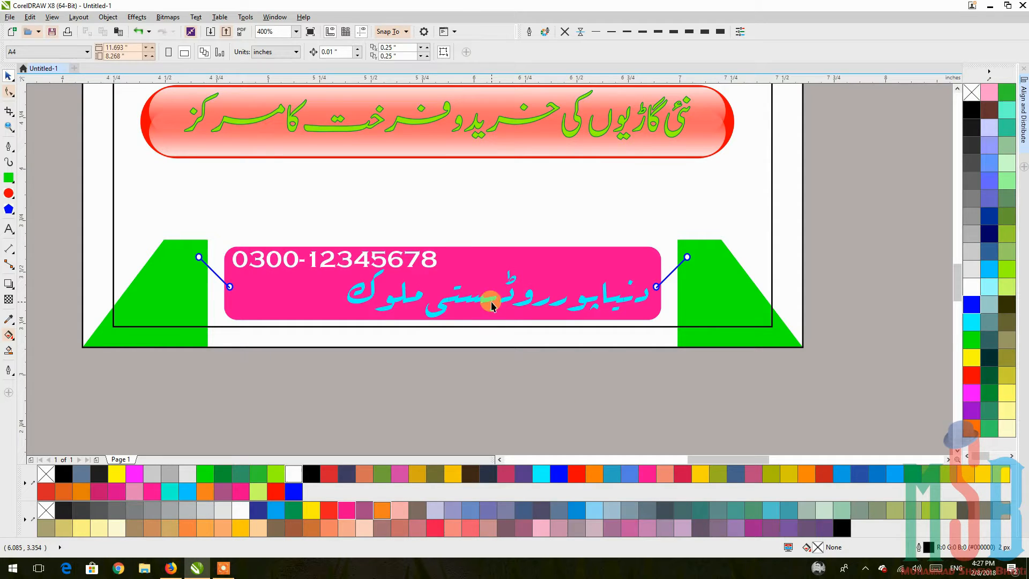
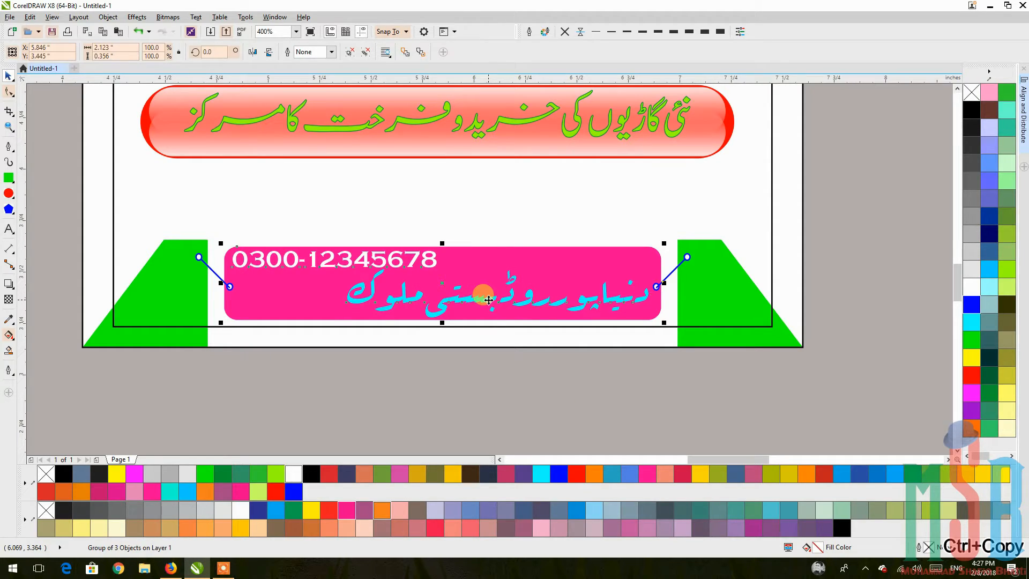
pyautogui.keyDown('ctrl'); pyautogui.click(492, 301); pyautogui.keyUp('ctrl')
pyautogui.press('F10')
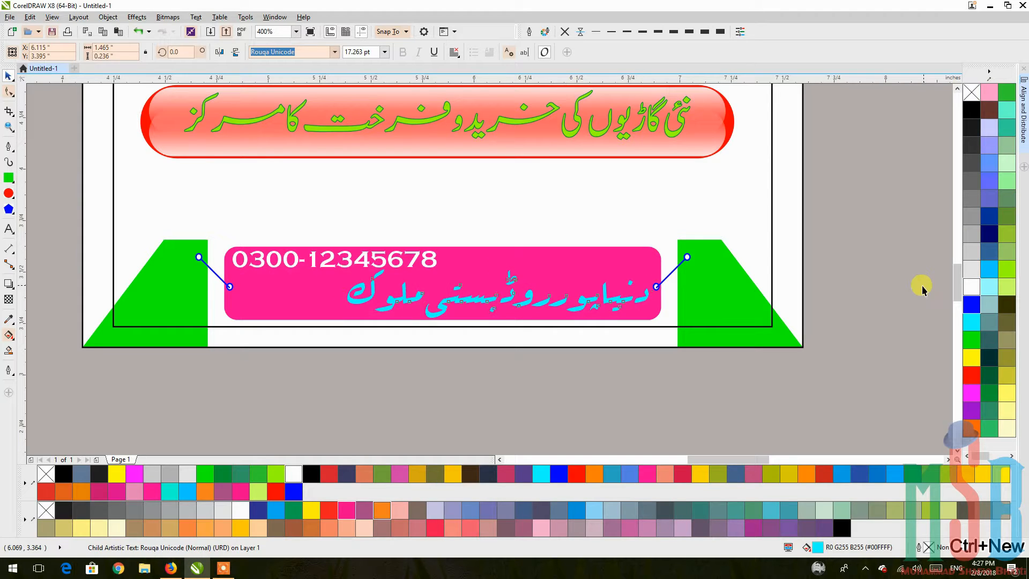
pyautogui.click(971, 286)
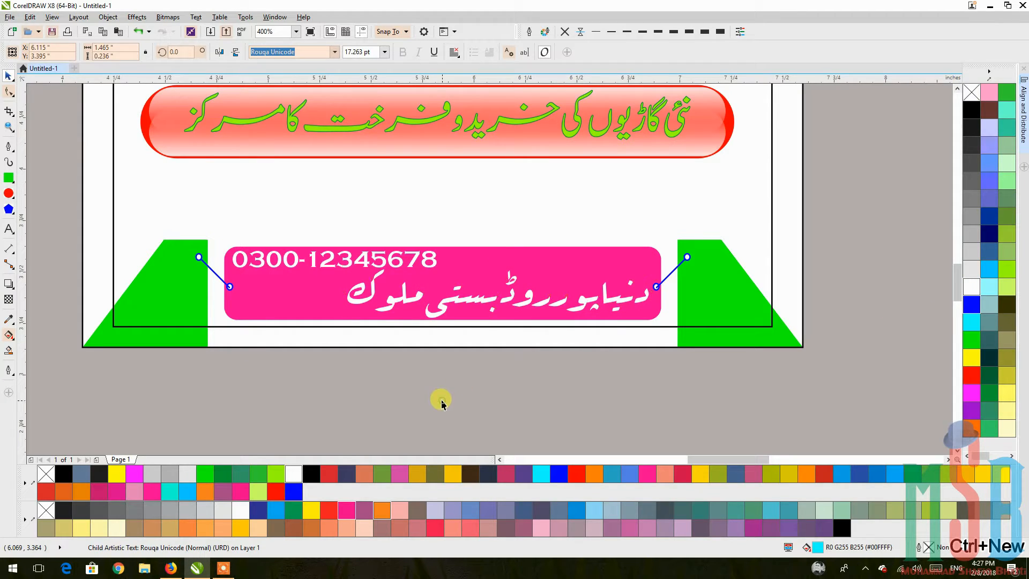
# Underline the phone number inside the pink bar group
pyautogui.click(396, 267)
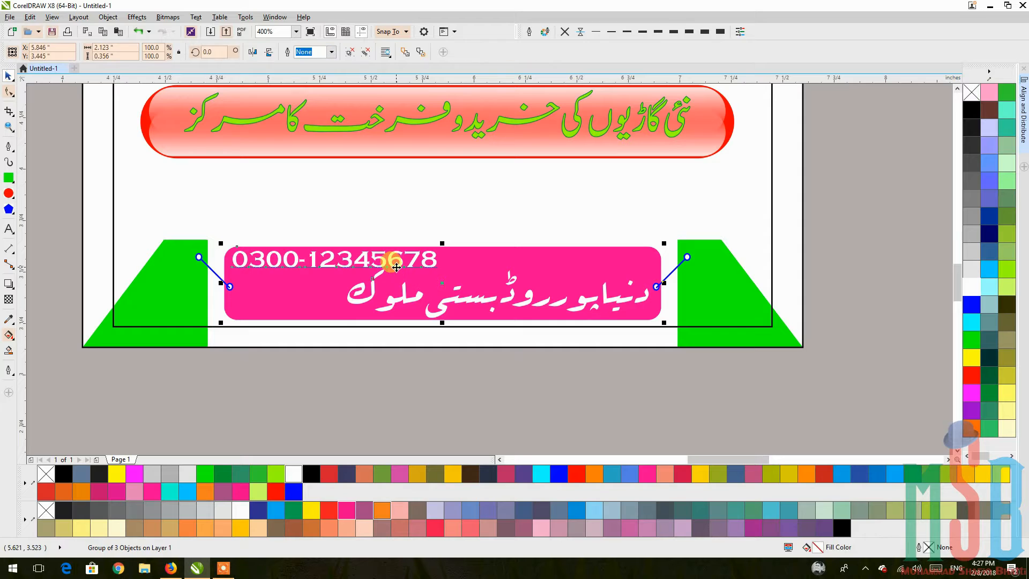
pyautogui.keyDown('ctrl'); pyautogui.click(395, 264); pyautogui.keyUp('ctrl')
pyautogui.click(364, 52)
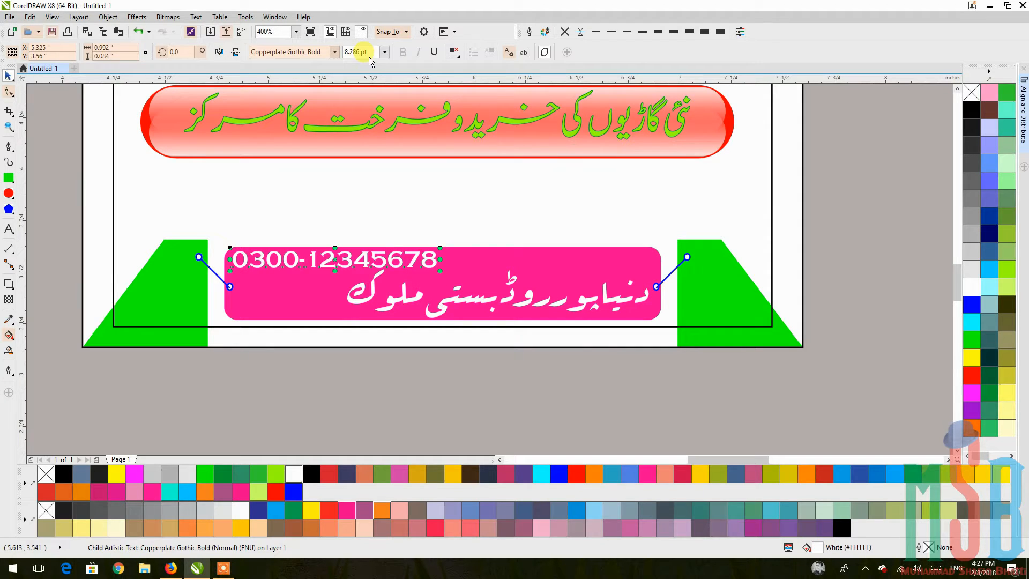
pyautogui.click(433, 53)
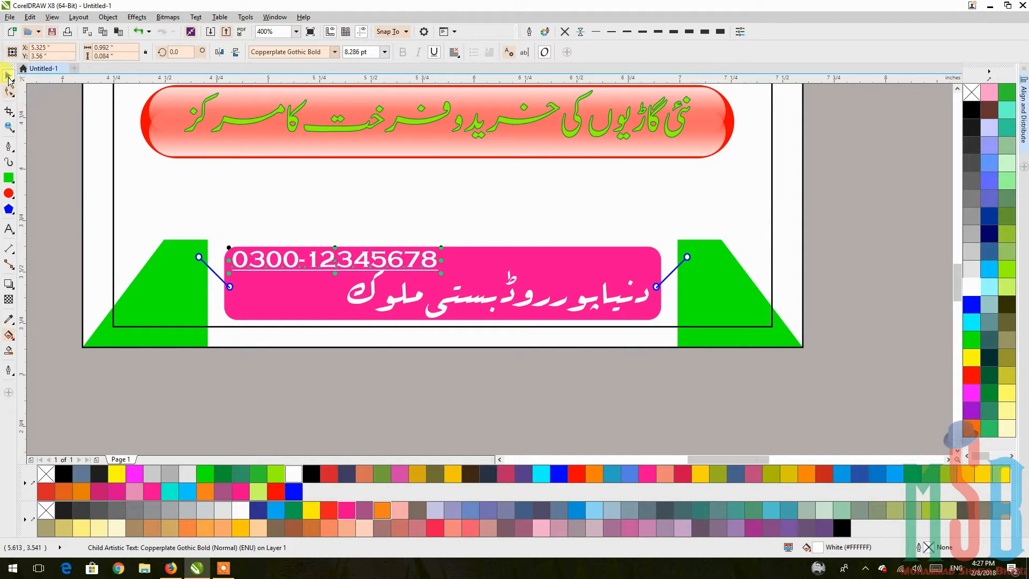
# Ungroup the pink contact bar and select its Urdu address line for node editing
pyautogui.scroll(-1, 361, 381)
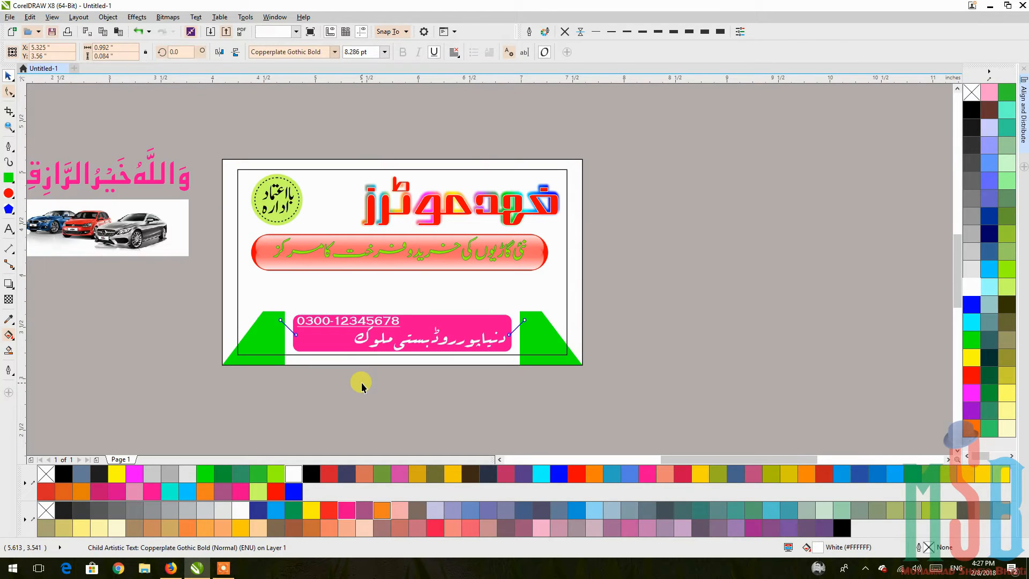
pyautogui.click(361, 381)
pyautogui.scroll(2, 367, 378)
pyautogui.click(360, 293)
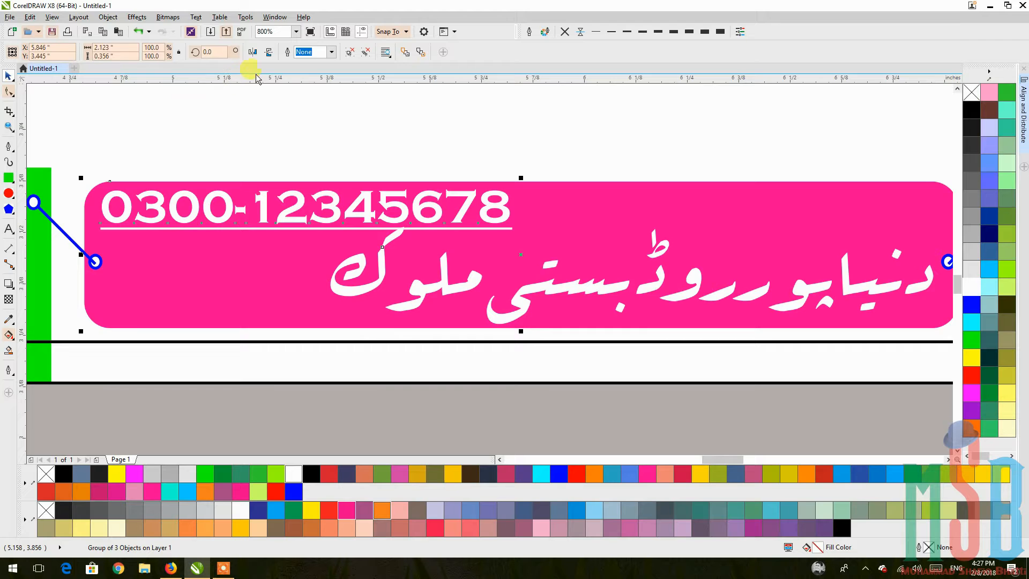
pyautogui.keyDown('ctrl'); pyautogui.click(368, 282); pyautogui.keyUp('ctrl')
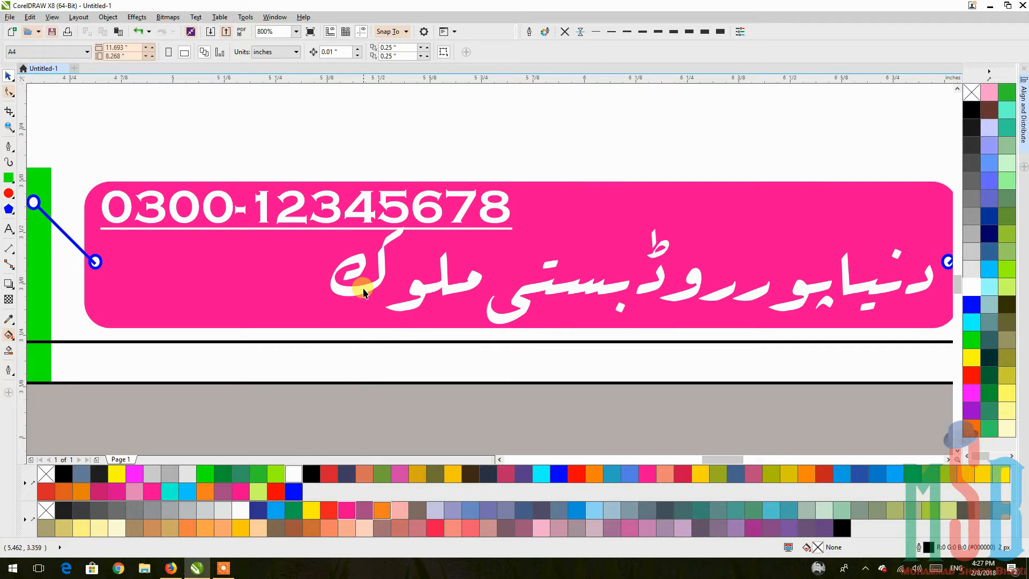
pyautogui.click(9, 92)
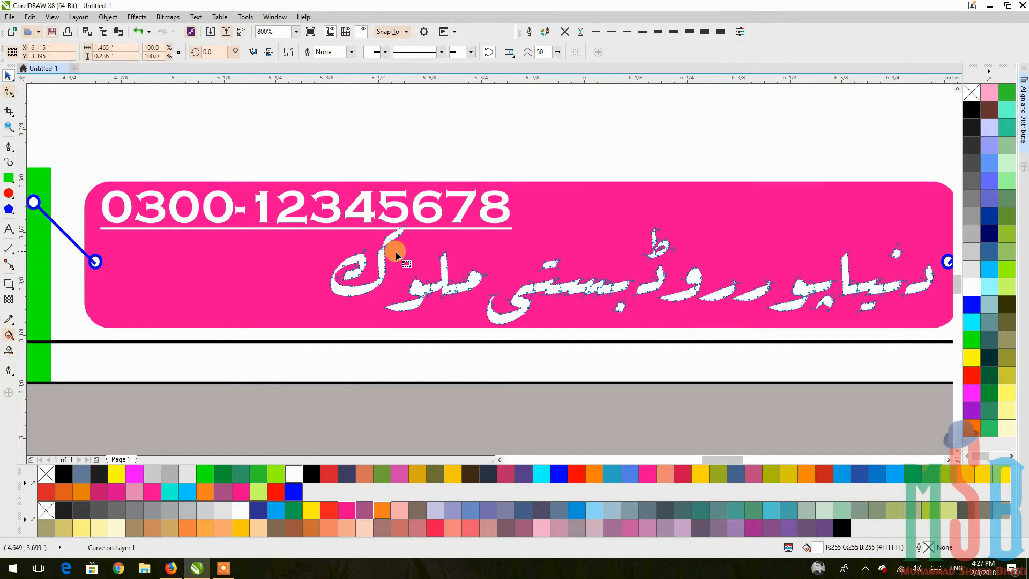
# Add a horizontal guideline across the Urdu address line in the pink bar, then deselect the line
pyautogui.scroll(2, 396, 251)
pyautogui.moveTo(472, 81); pyautogui.dragTo(464, 243)
pyautogui.scroll(-4, 463, 244)
pyautogui.click(437, 253)
pyautogui.scroll(3, 435, 260)
pyautogui.scroll(1, 435, 260)
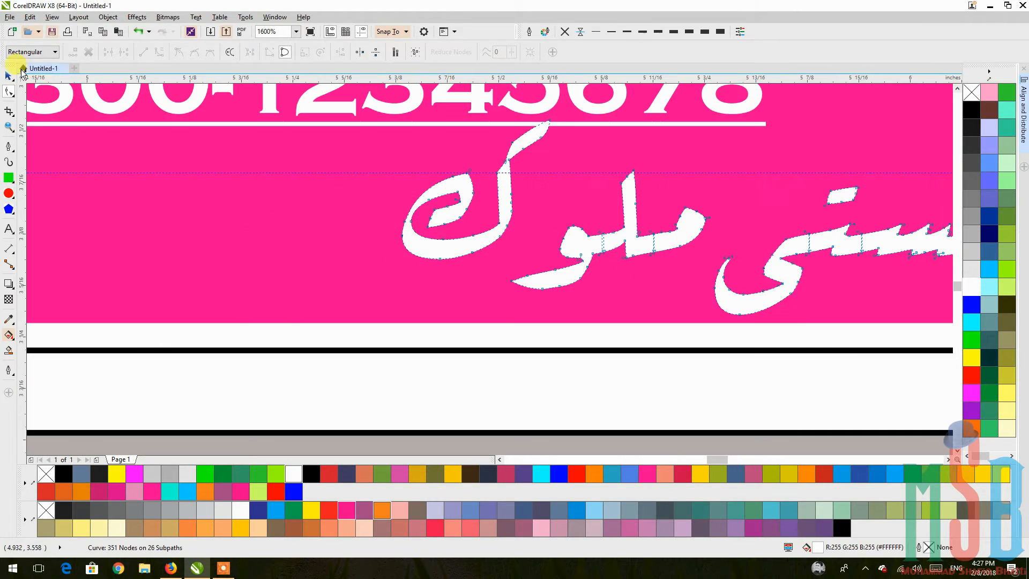
pyautogui.click(10, 77)
pyautogui.scroll(-1, 461, 391)
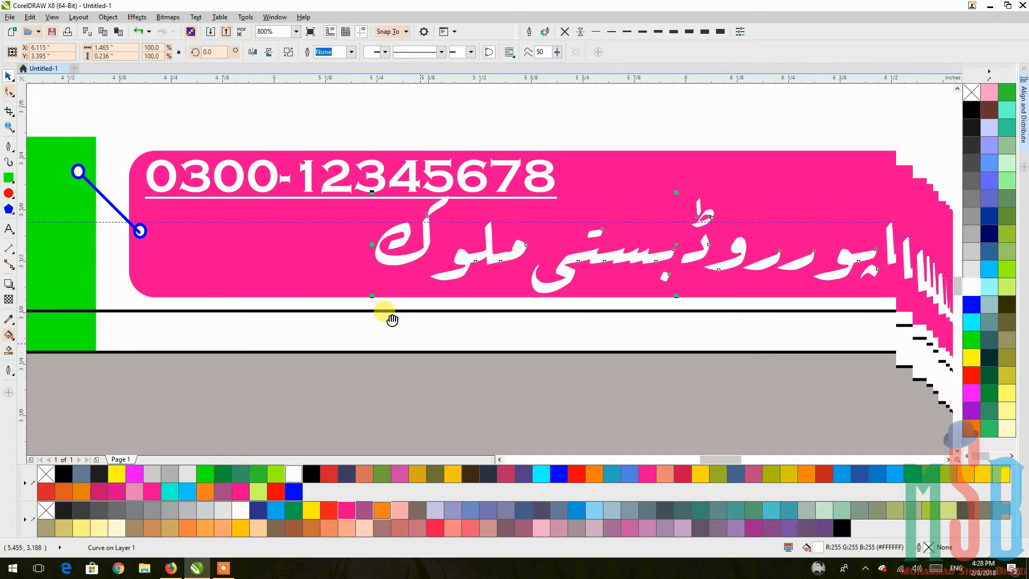
pyautogui.scroll(-1, 365, 297)
pyautogui.click(466, 368)
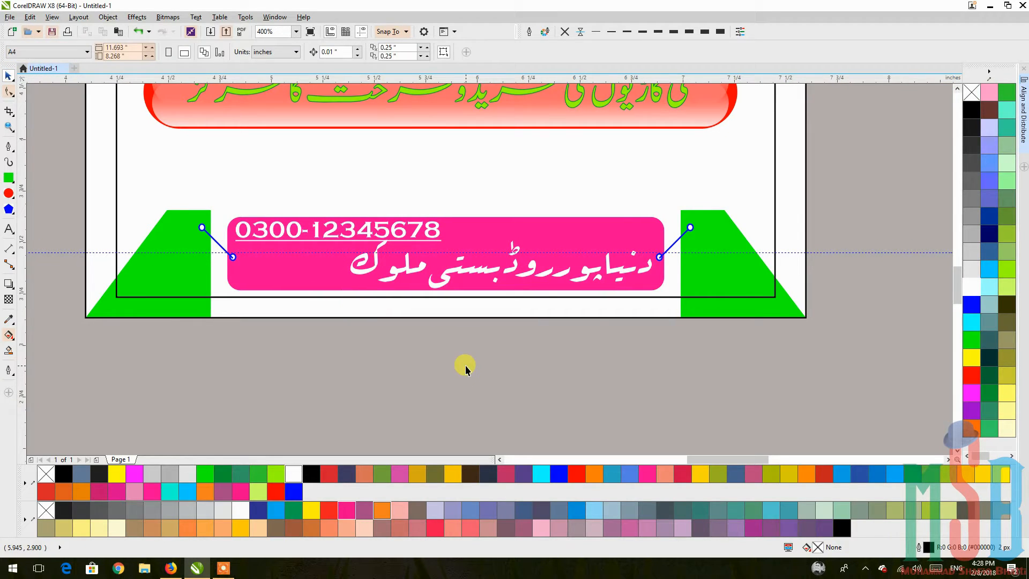
# Edit the card frame's PowerClip contents and fill both green corner shapes with dark brown
pyautogui.click(740, 300)
pyautogui.keyDown('ctrl'); pyautogui.click(740, 301); pyautogui.keyUp('ctrl')
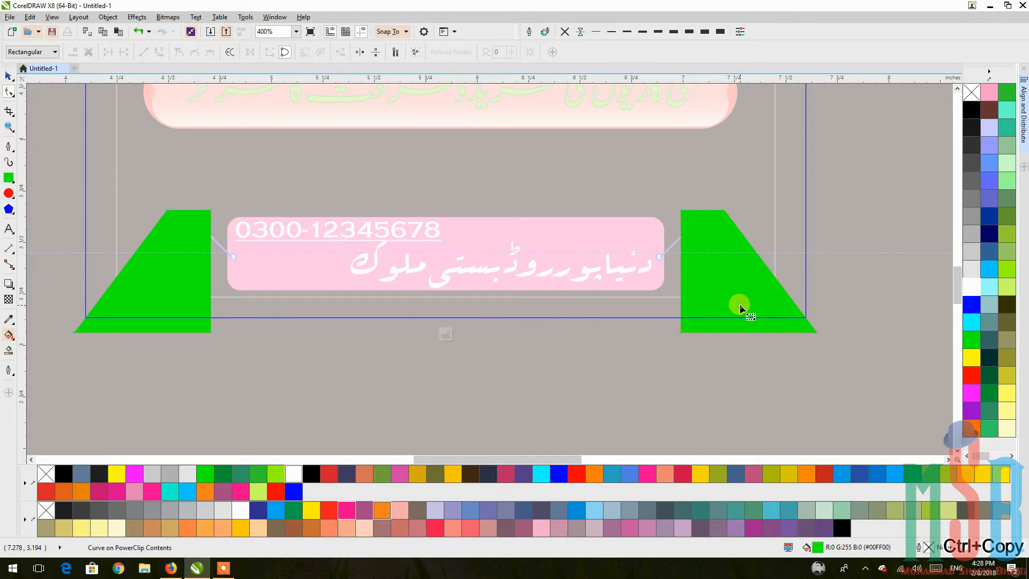
pyautogui.click(8, 78)
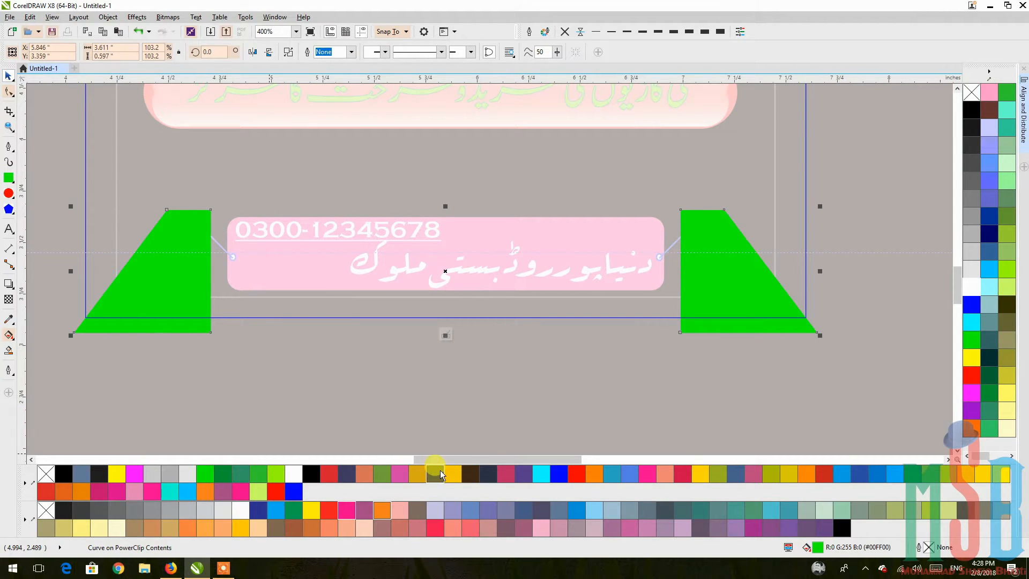
pyautogui.click(470, 474)
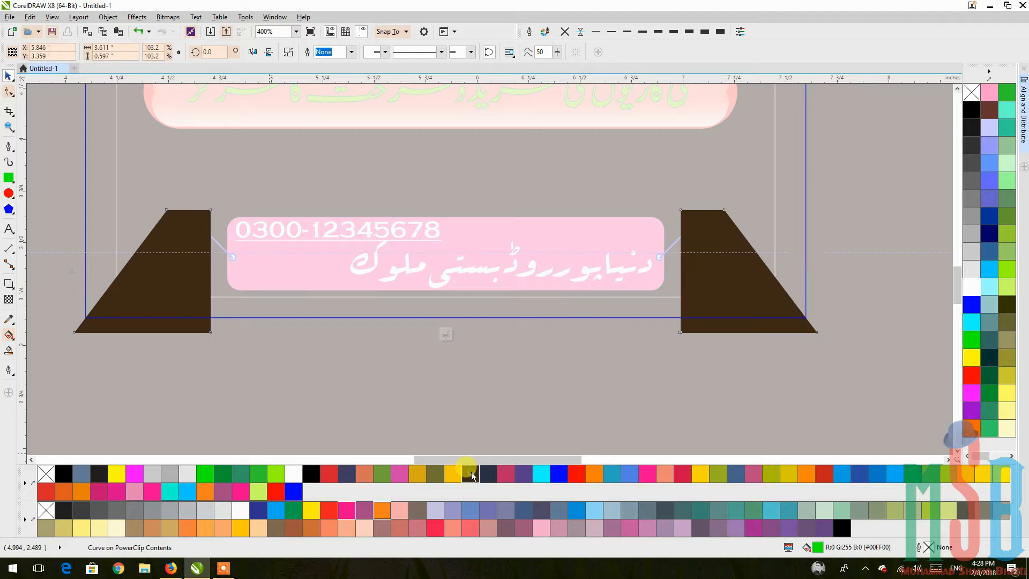
pyautogui.keyDown('ctrl'); pyautogui.click(489, 407); pyautogui.keyUp('ctrl')
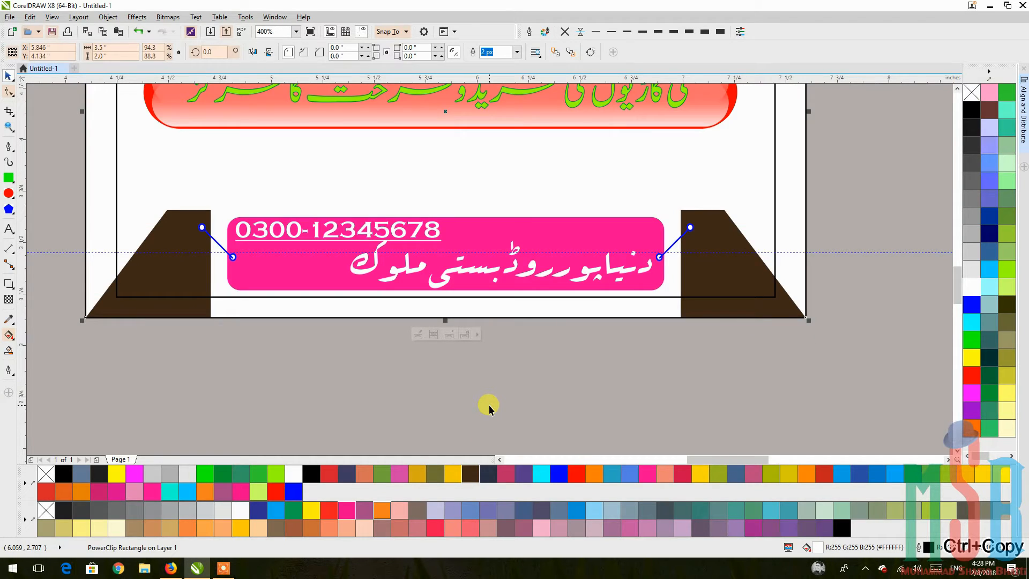
# Enlarge the car picture to about 2.02 inches wide and move it onto the card's right half, between the slogan and contact bar
pyautogui.scroll(-2, 489, 407)
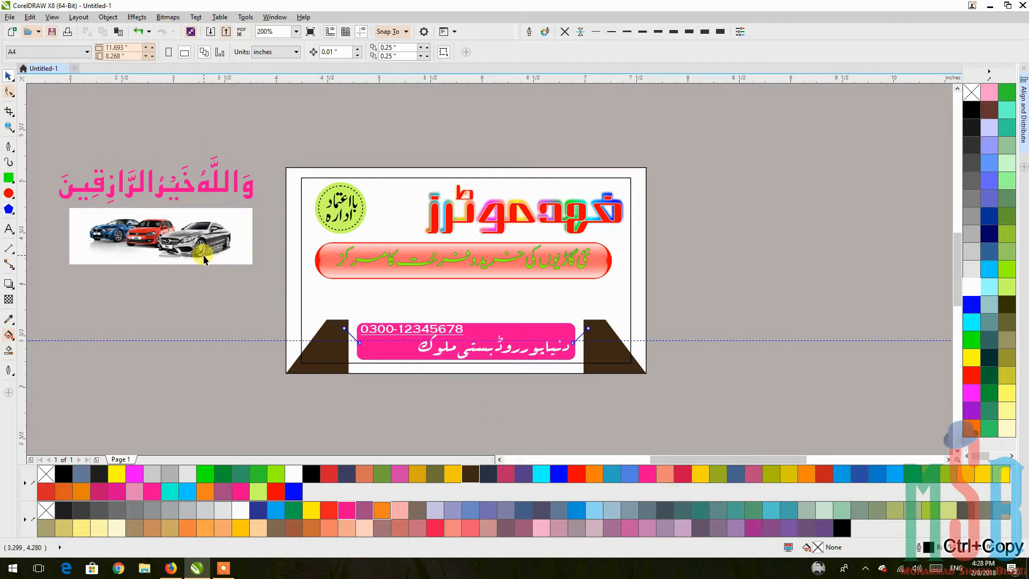
pyautogui.click(203, 255)
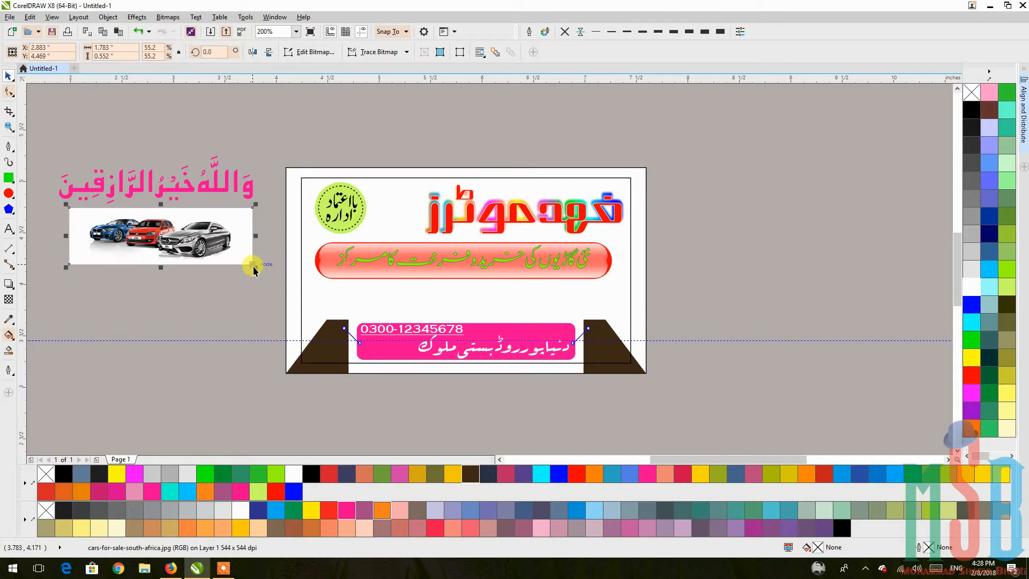
pyautogui.moveTo(256, 269); pyautogui.dragTo(277, 272)
pyautogui.moveTo(212, 257); pyautogui.dragTo(566, 318)
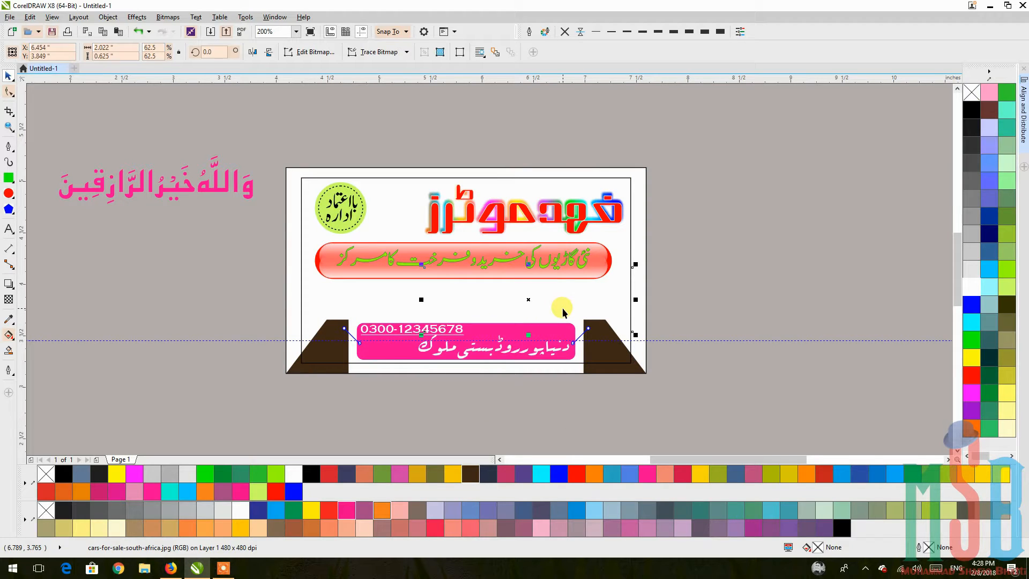
pyautogui.scroll(2, 574, 292)
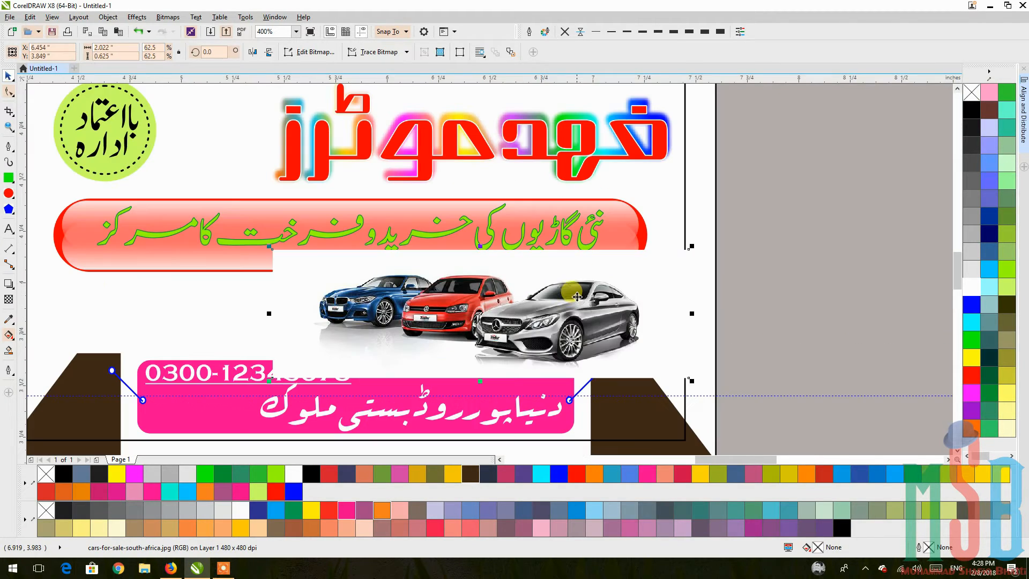
# Make a horizontally mirrored copy of the car picture on the left side of the original
pyautogui.hotkey('ctrl', 'c')
pyautogui.moveTo(690, 314); pyautogui.dragTo(259, 317)
pyautogui.scroll(-2, 302, 328)
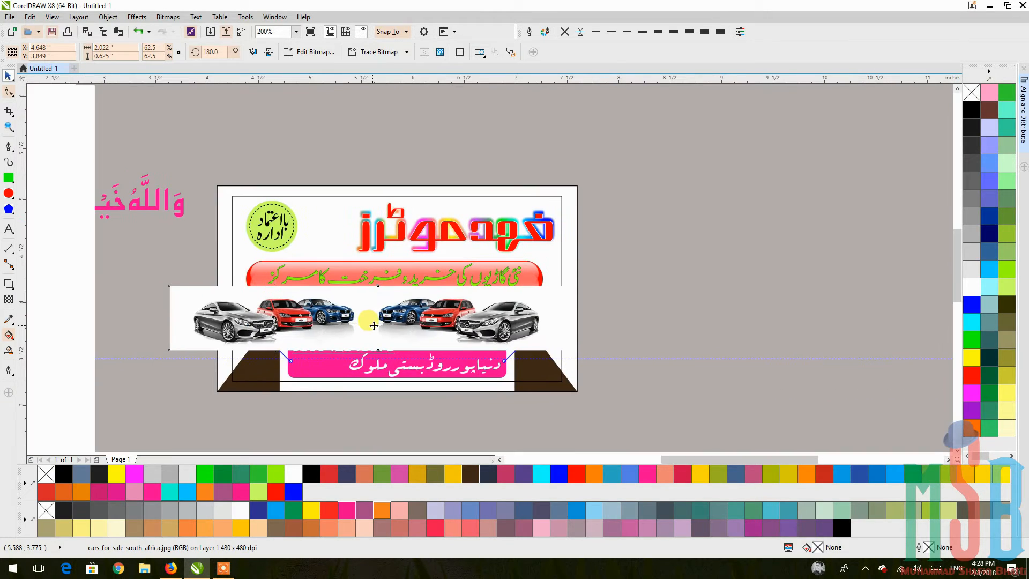
# Try a horizontal linear transparency fading out the inner left edge of the original car picture
pyautogui.keyDown('shift'); pyautogui.click(501, 306); pyautogui.keyUp('shift')
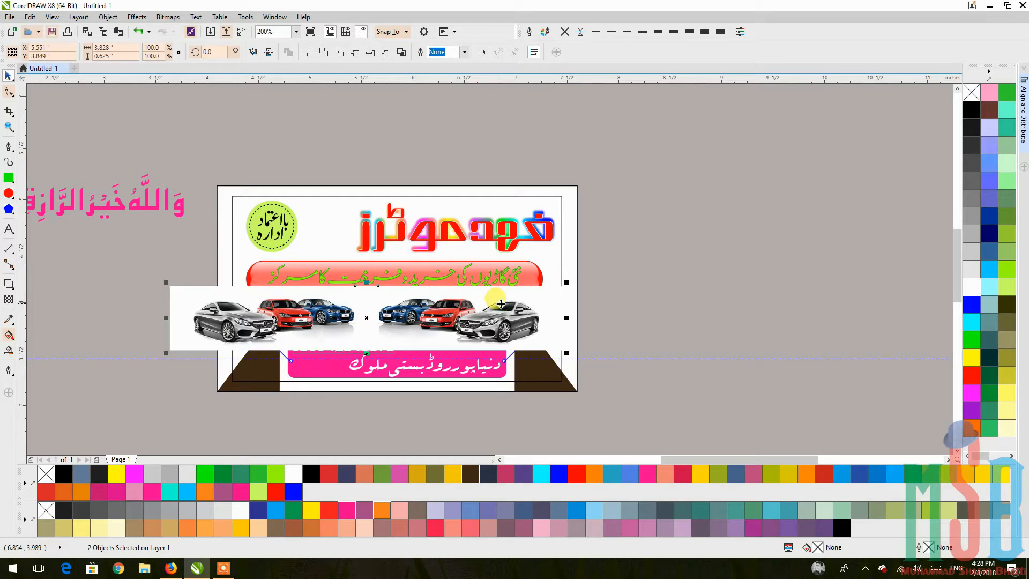
pyautogui.keyDown('shift'); pyautogui.click(228, 307); pyautogui.keyUp('shift')
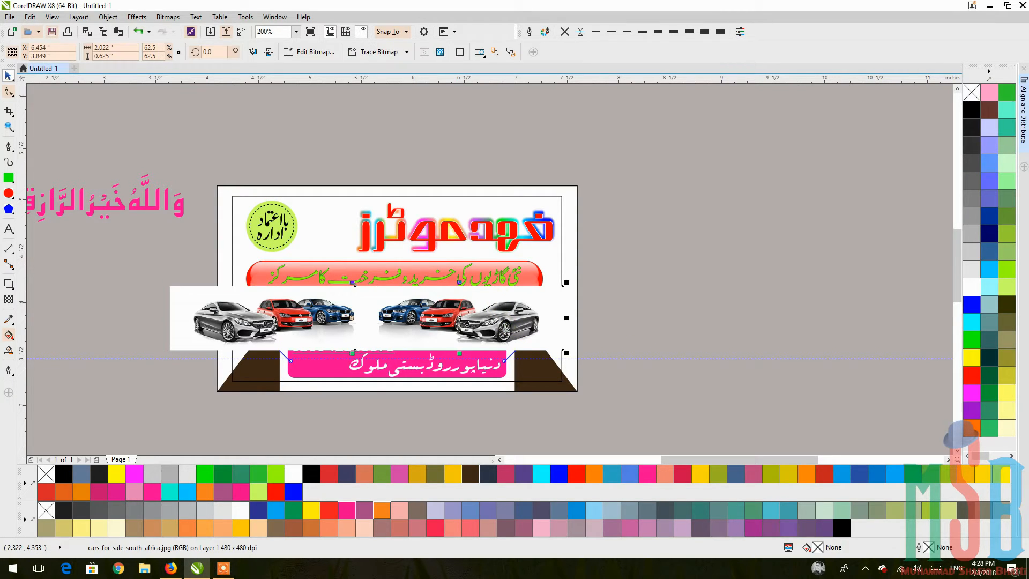
pyautogui.click(9, 283)
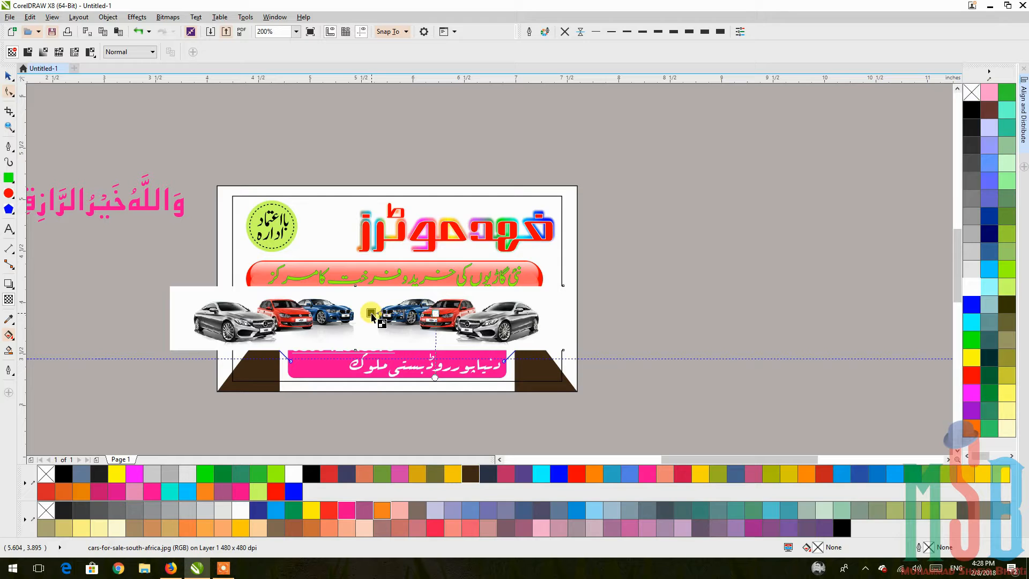
pyautogui.moveTo(371, 313)
pyautogui.mouseDown()
pyautogui.moveTo(431, 319)
pyautogui.moveTo(387, 316)
pyautogui.mouseUp()
pyautogui.scroll(2, 383, 314)
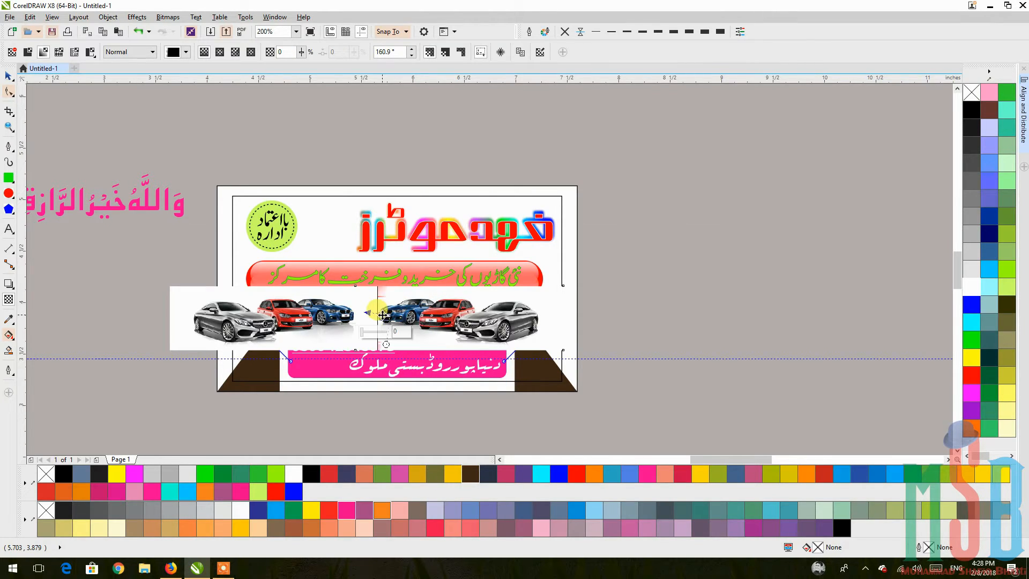
pyautogui.moveTo(334, 307); pyautogui.dragTo(287, 313)
pyautogui.moveTo(397, 315); pyautogui.dragTo(367, 313)
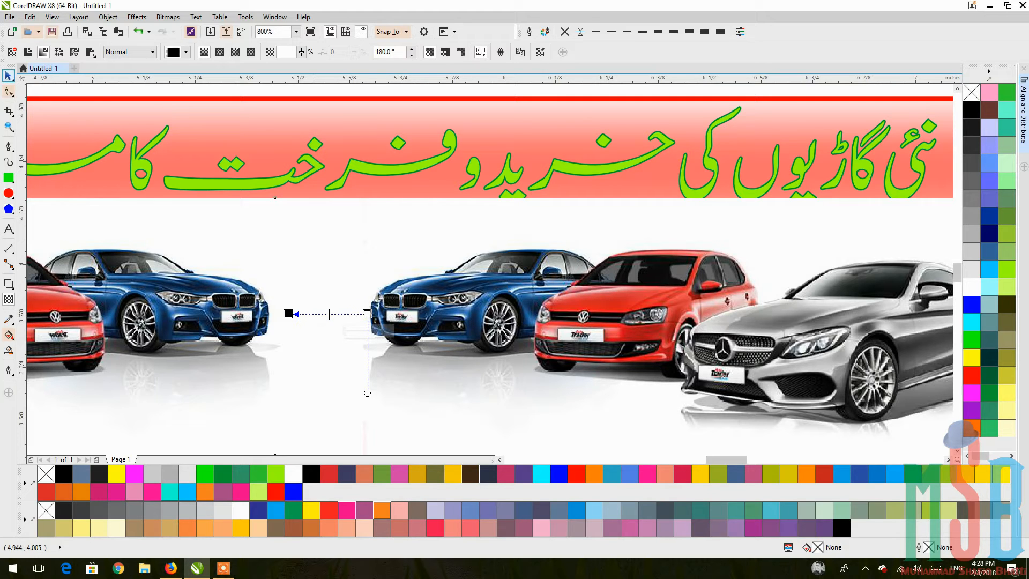
pyautogui.scroll(-3, 264, 306)
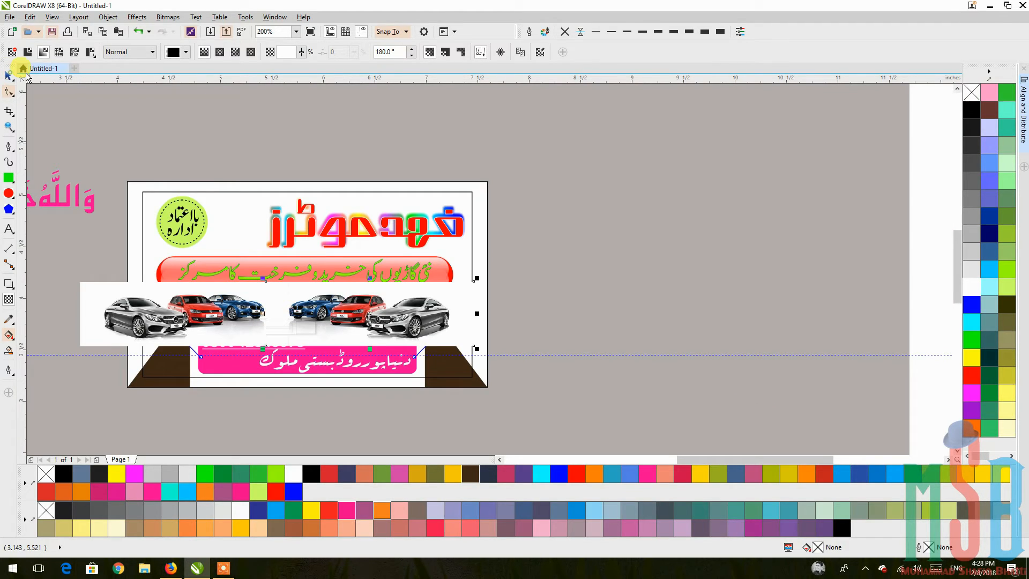
# Remove the transparency from the original car picture
pyautogui.click(9, 76)
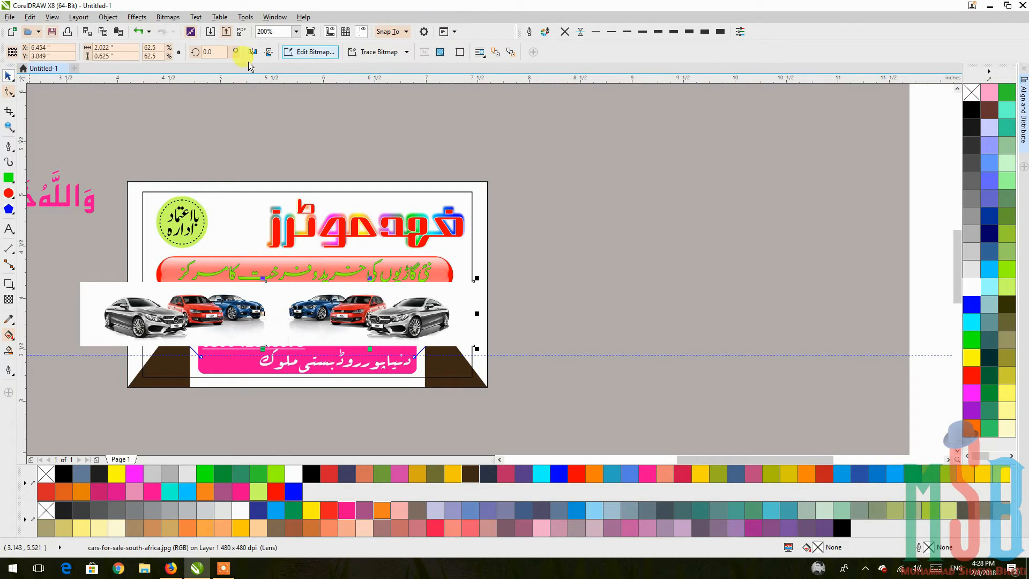
pyautogui.click(9, 299)
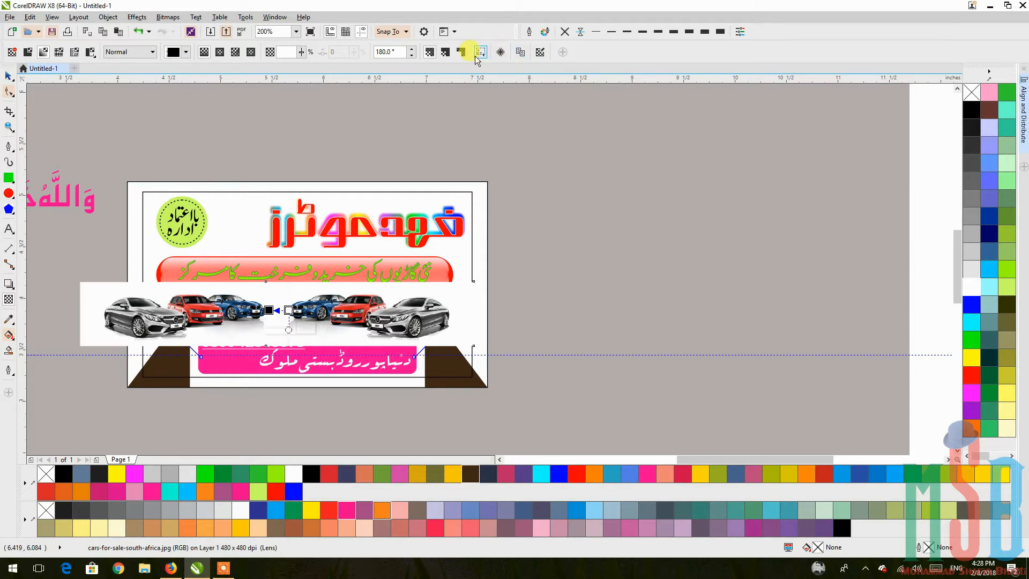
pyautogui.click(9, 76)
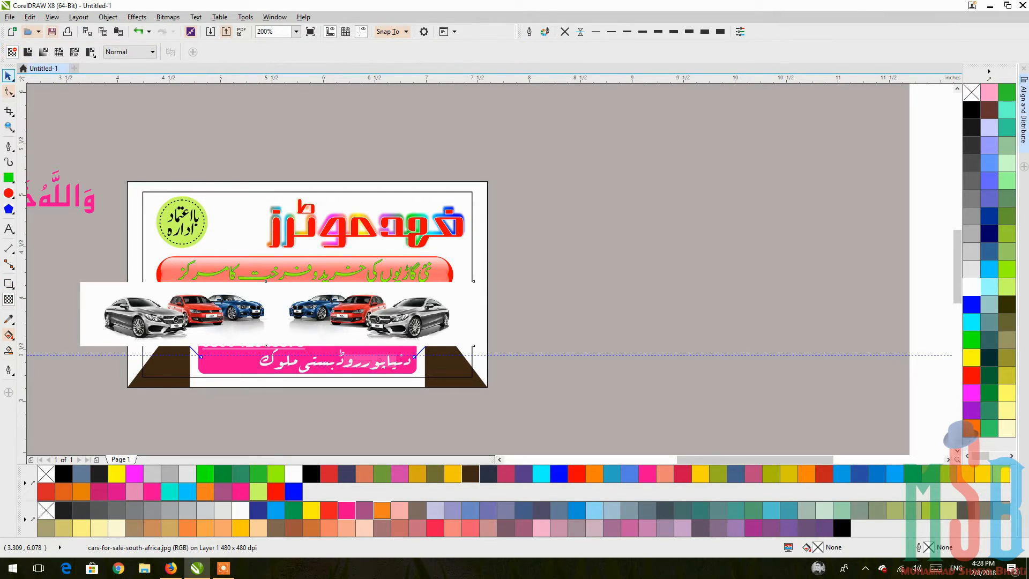
# Trim the white margin on the mirrored car picture's inner right edge by shifting its edge nodes inward, leaving it about 1.80 inches wide
pyautogui.click(9, 92)
pyautogui.click(271, 362)
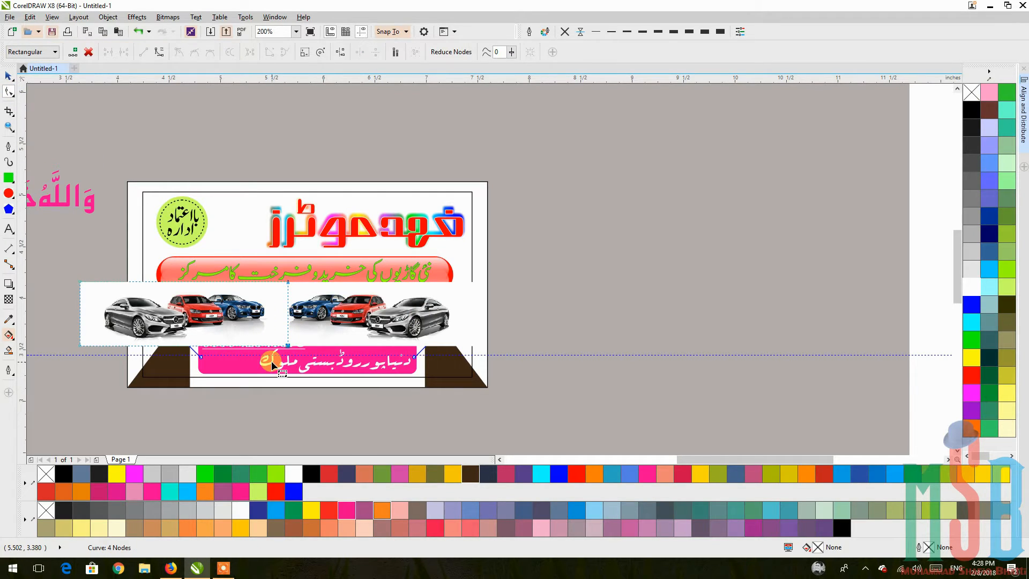
pyautogui.press('Left')
pyautogui.press('Left')
pyautogui.press('Left')
pyautogui.press('Left')
pyautogui.press('Left')
pyautogui.press('Left')
pyautogui.press('Left')
pyautogui.press('Left')
pyautogui.press('Left')
pyautogui.press('Left')
pyautogui.press('Left')
pyautogui.press('Left')
pyautogui.press('Left')
pyautogui.press('Left')
pyautogui.press('Left')
pyautogui.press('Left')
pyautogui.press('Left')
pyautogui.press('Left')
pyautogui.press('Left')
pyautogui.press('Left')
pyautogui.press('Left')
pyautogui.press('Left')
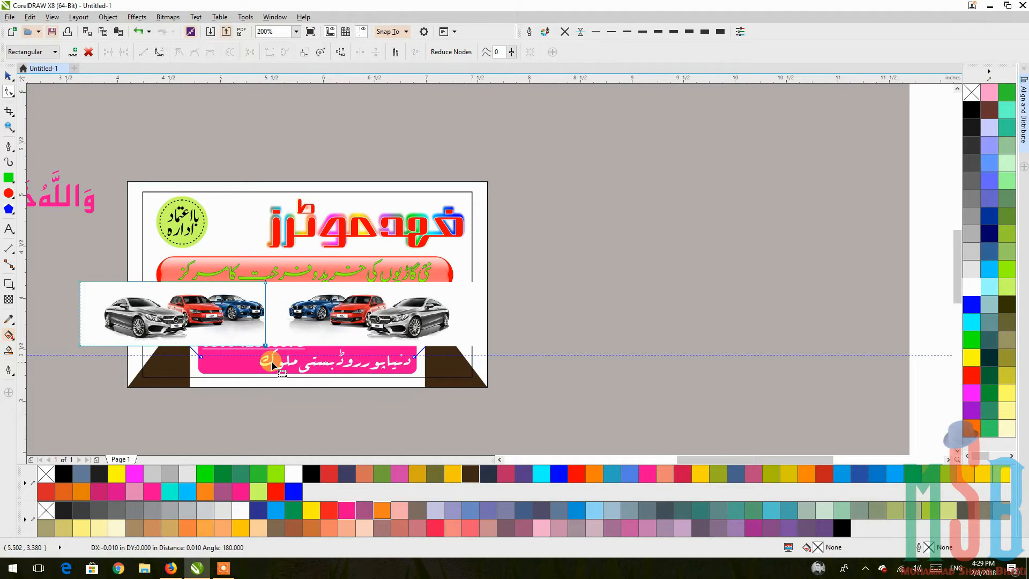
# Move the original car picture right and slightly down, clear of the mirrored copy
pyautogui.click(302, 320)
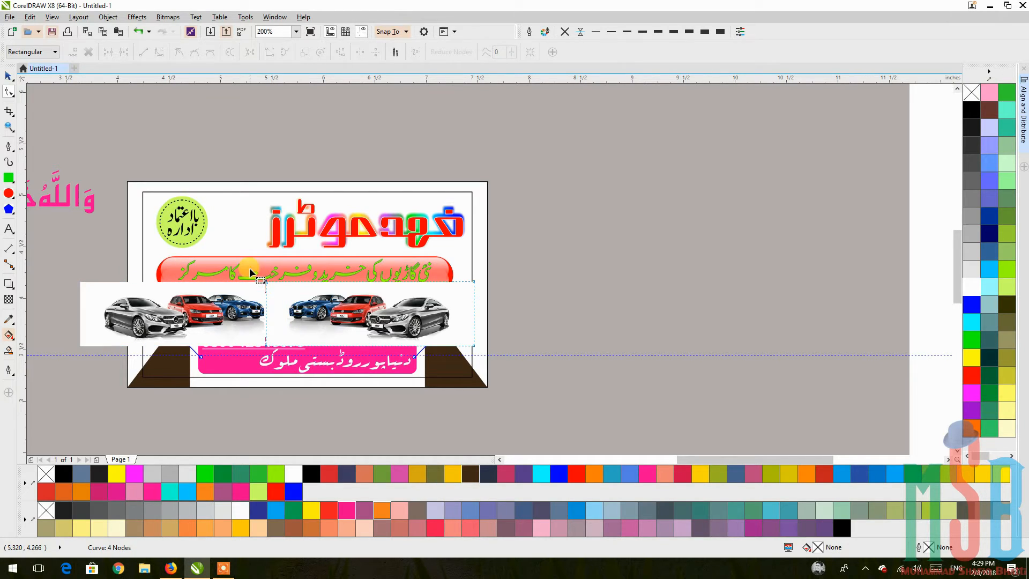
pyautogui.click(8, 76)
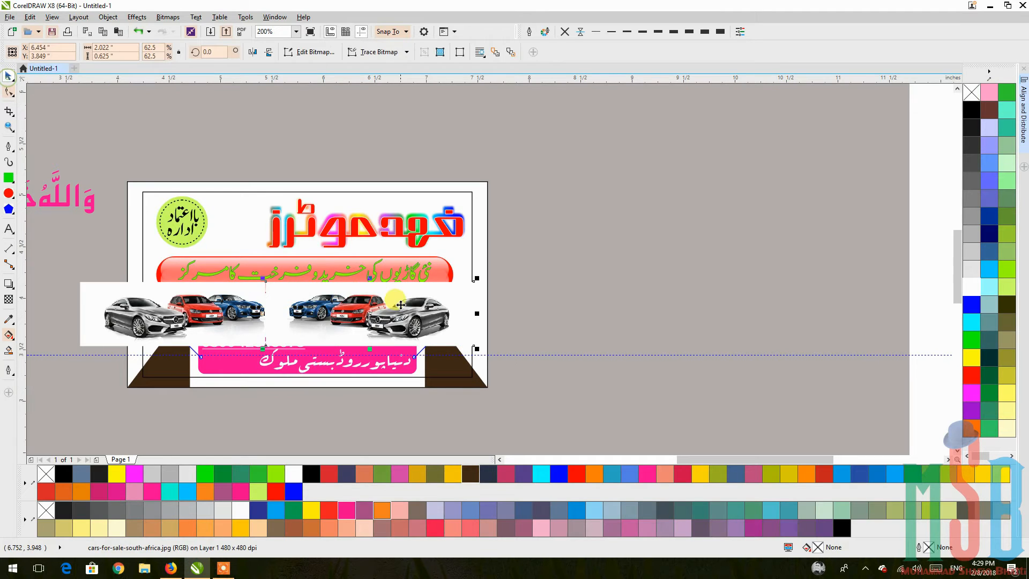
pyautogui.moveTo(399, 306); pyautogui.dragTo(484, 324)
# Trim the white margin on the original car picture's left edge by shifting its edge nodes inward, leaving it about 1.81 inches wide
pyautogui.click(202, 284)
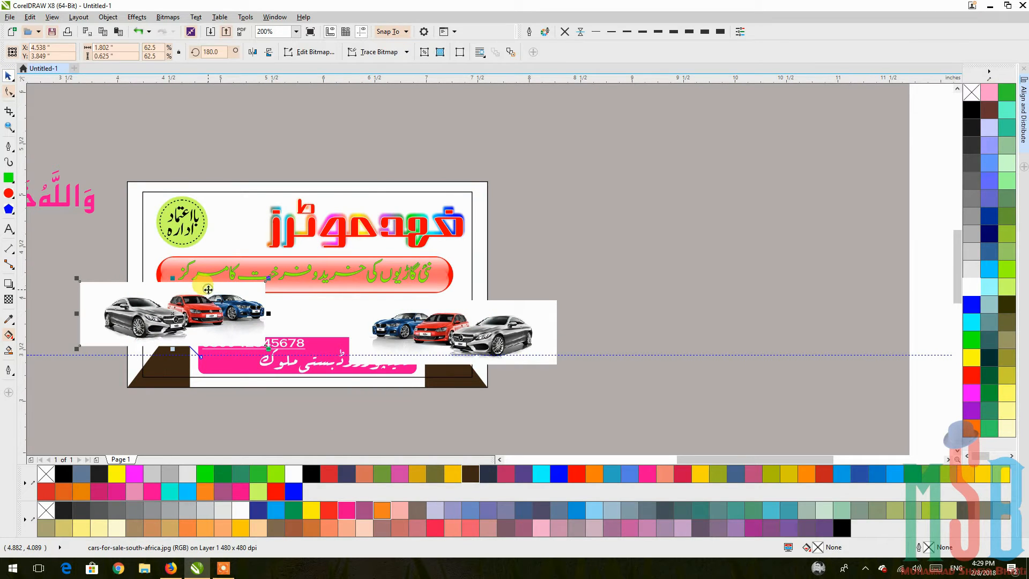
pyautogui.click(6, 93)
pyautogui.click(323, 300)
pyautogui.click(538, 333)
pyautogui.moveTo(345, 298); pyautogui.dragTo(390, 411)
pyautogui.press('Right')
pyautogui.press('Right')
pyautogui.press('Right')
pyautogui.press('Right')
pyautogui.press('Right')
pyautogui.press('Right')
pyautogui.press('Right')
pyautogui.press('Right')
pyautogui.press('Right')
pyautogui.press('Right')
pyautogui.press('Right')
pyautogui.press('Right')
pyautogui.press('Right')
pyautogui.press('Right')
pyautogui.press('Right')
pyautogui.press('Right')
pyautogui.press('Right')
pyautogui.press('Right')
pyautogui.press('Right')
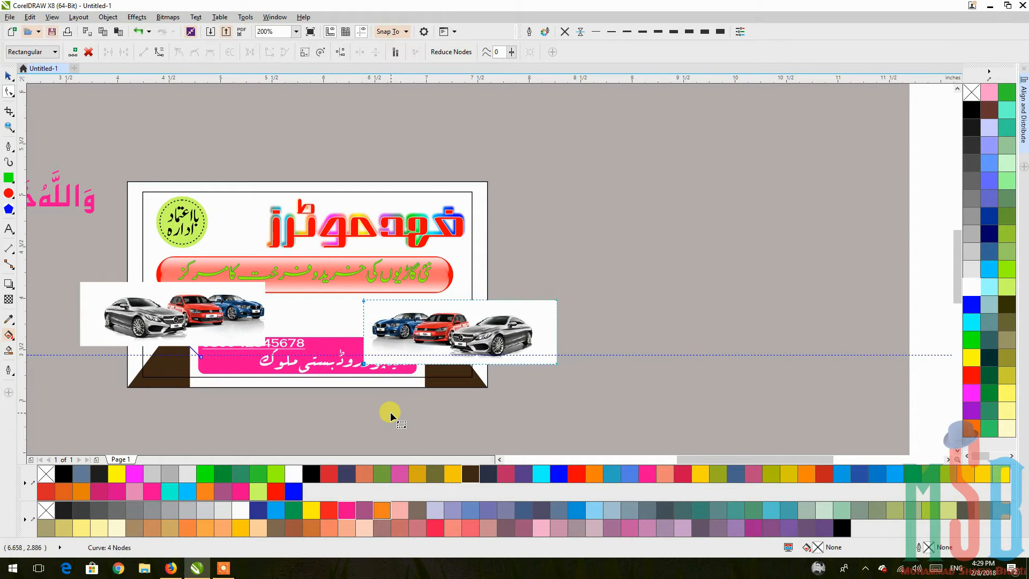
pyautogui.press('Right')
pyautogui.press('Right')
pyautogui.click(9, 75)
# Place the original car picture against the mirrored copy at the same height and group the two pictures
pyautogui.moveTo(477, 339); pyautogui.dragTo(370, 316)
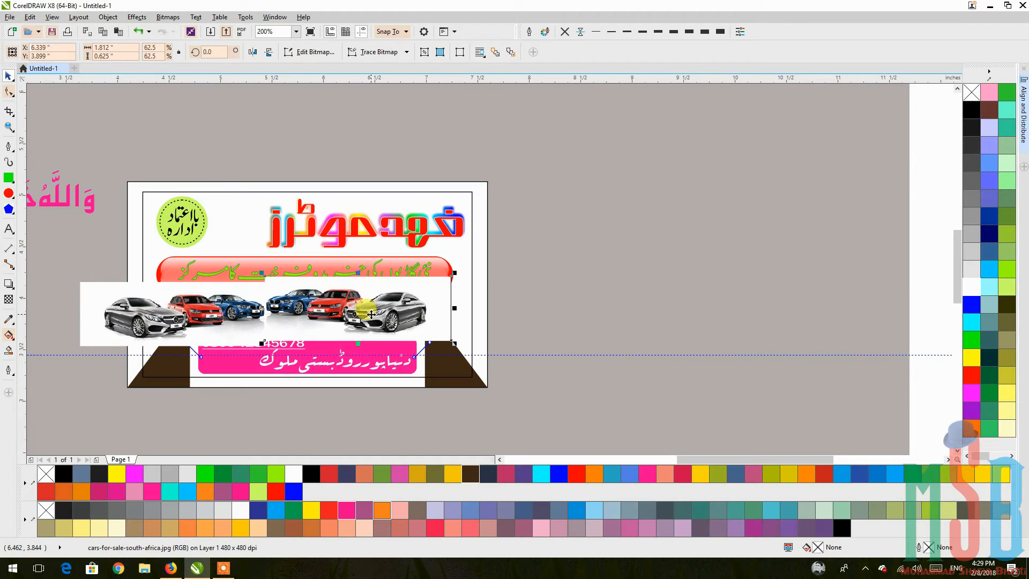
pyautogui.keyDown('shift'); pyautogui.click(246, 292); pyautogui.keyUp('shift')
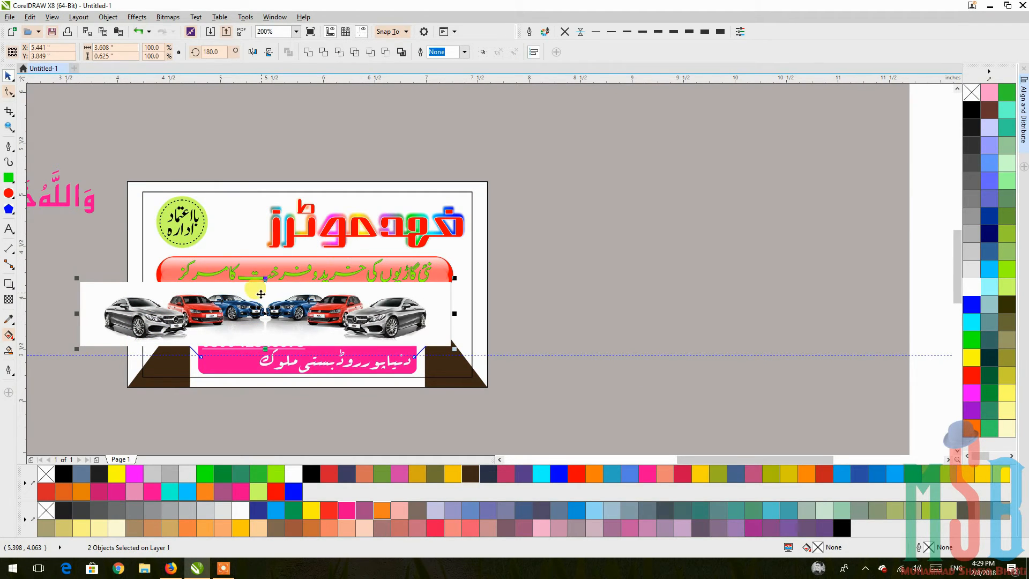
pyautogui.scroll(1, 260, 305)
pyautogui.hotkey('ctrl', 'g')
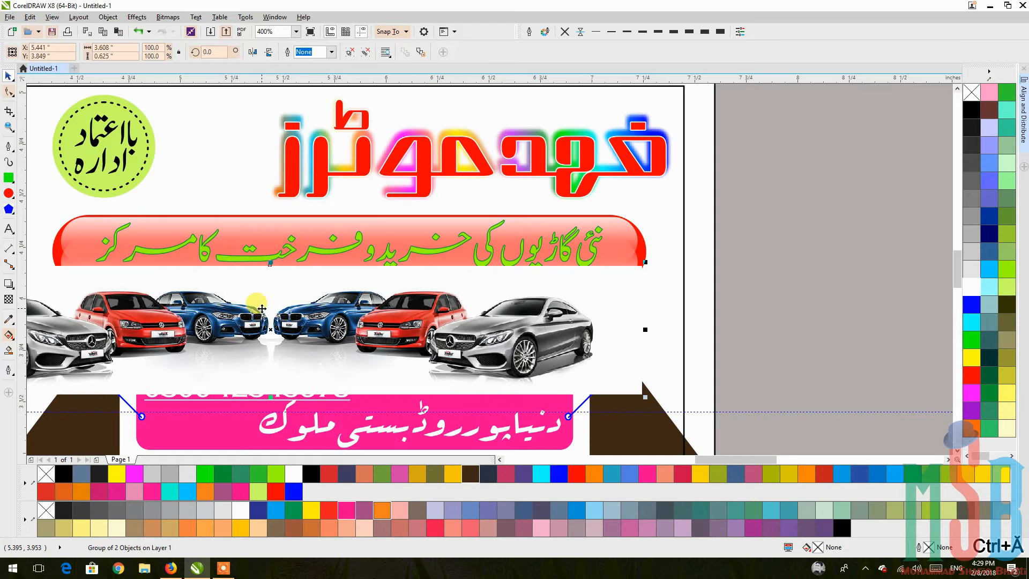
# Move the grouped car pictures clear of the card and PowerClip them inside the card's background rectangle
pyautogui.scroll(-1, 442, 335)
pyautogui.rightClick(450, 341)
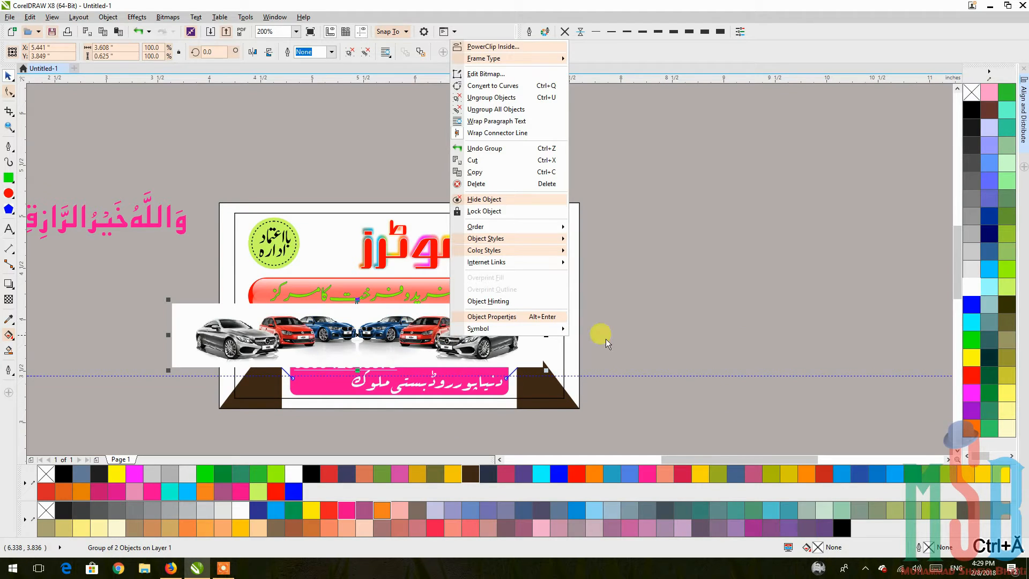
pyautogui.click(746, 319)
pyautogui.moveTo(480, 328); pyautogui.dragTo(867, 163)
pyautogui.rightClick(868, 163)
pyautogui.click(712, 206)
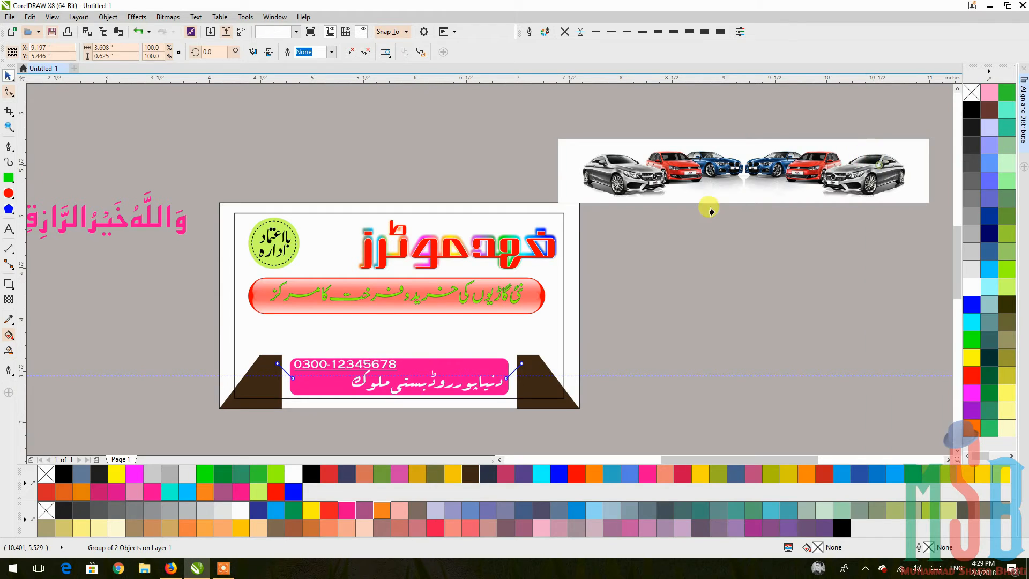
pyautogui.click(569, 224)
# Edit the card's PowerClip contents and lower the car pictures to about Y 3.944 inches, just above the contact bar
pyautogui.doubleClick(529, 263)
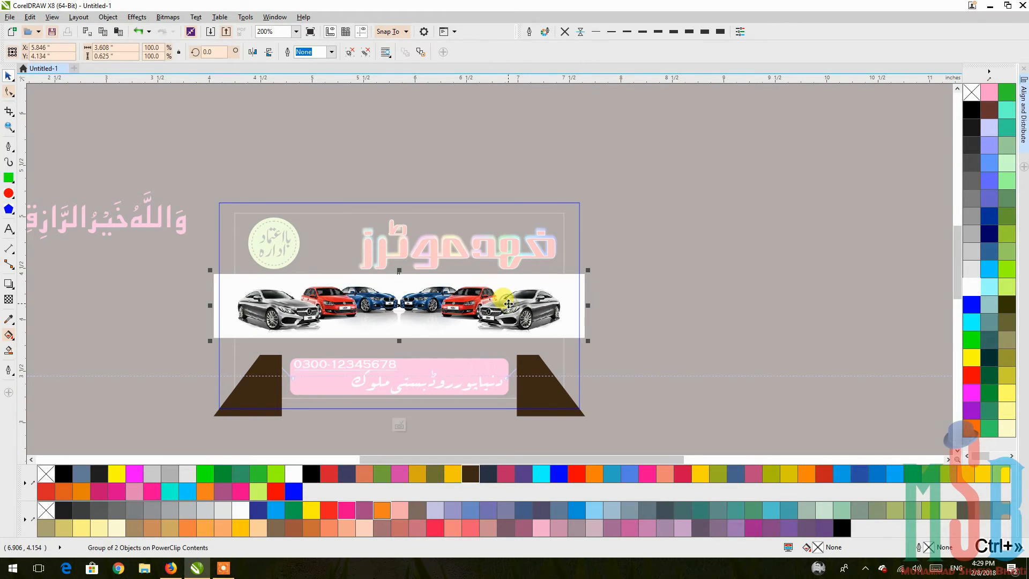
pyautogui.press('Down')
pyautogui.press('Down')
pyautogui.press('Down')
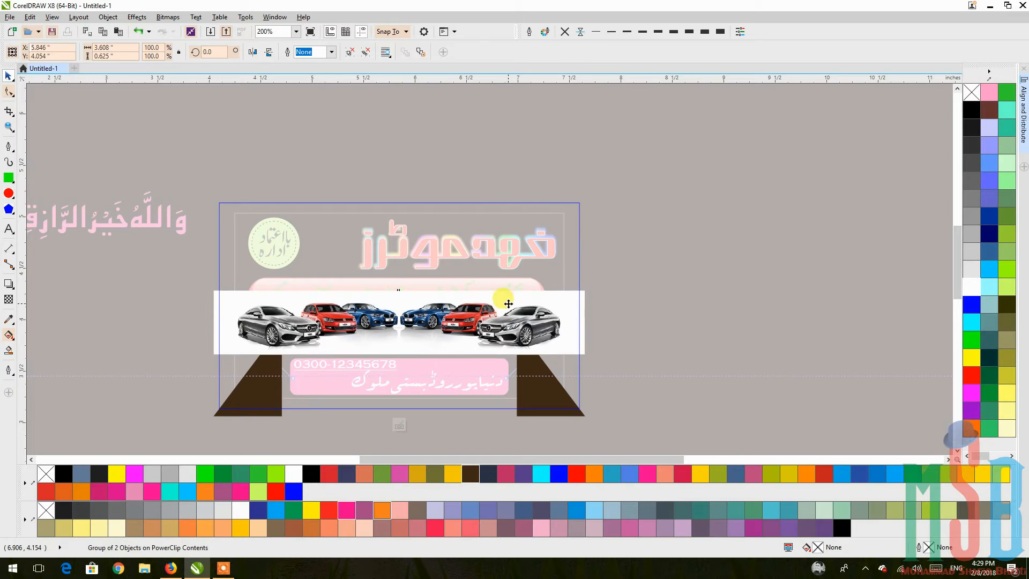
pyautogui.press('Up')
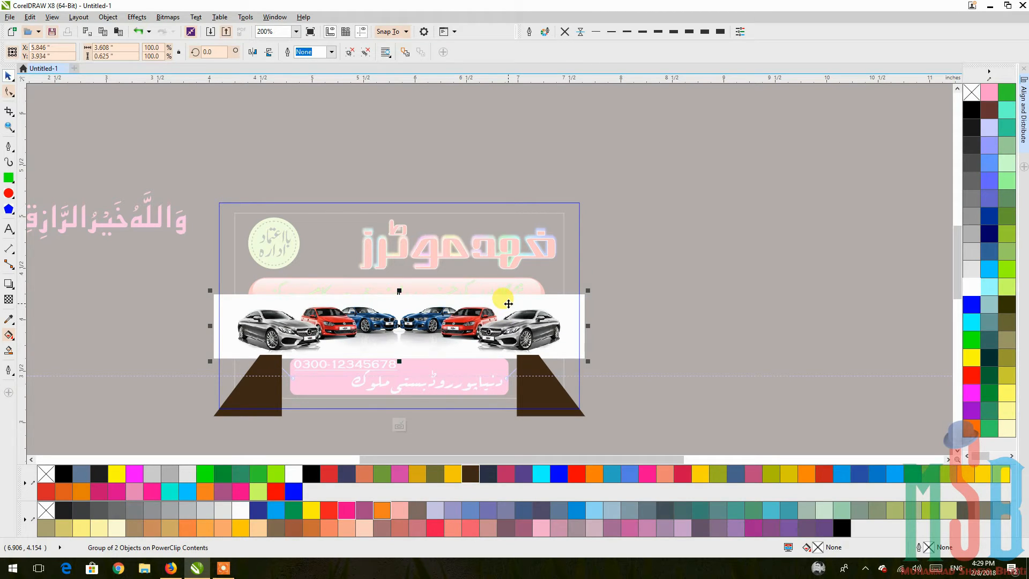
pyautogui.press('Up')
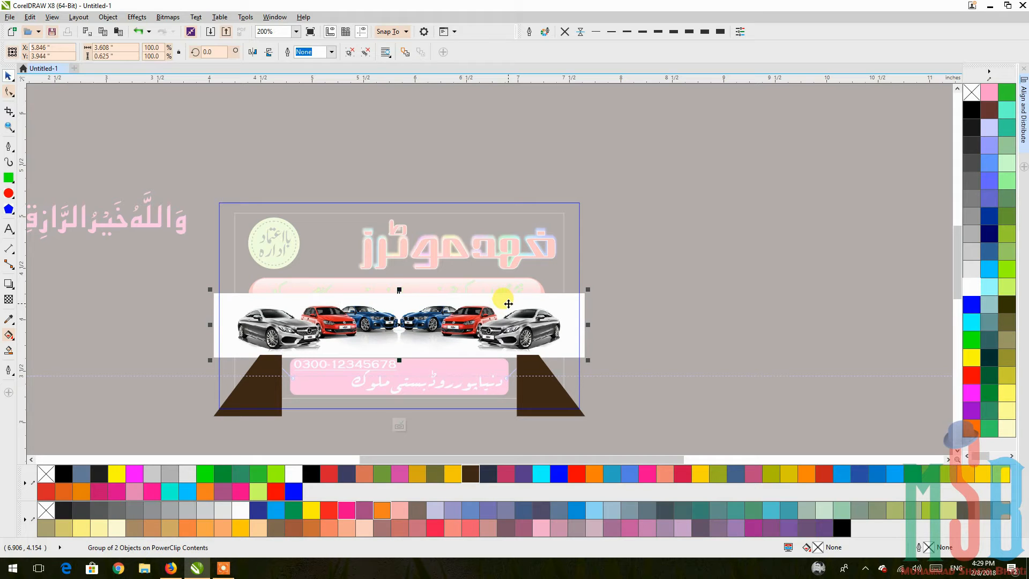
pyautogui.keyDown('ctrl'); pyautogui.click(643, 305); pyautogui.keyUp('ctrl')
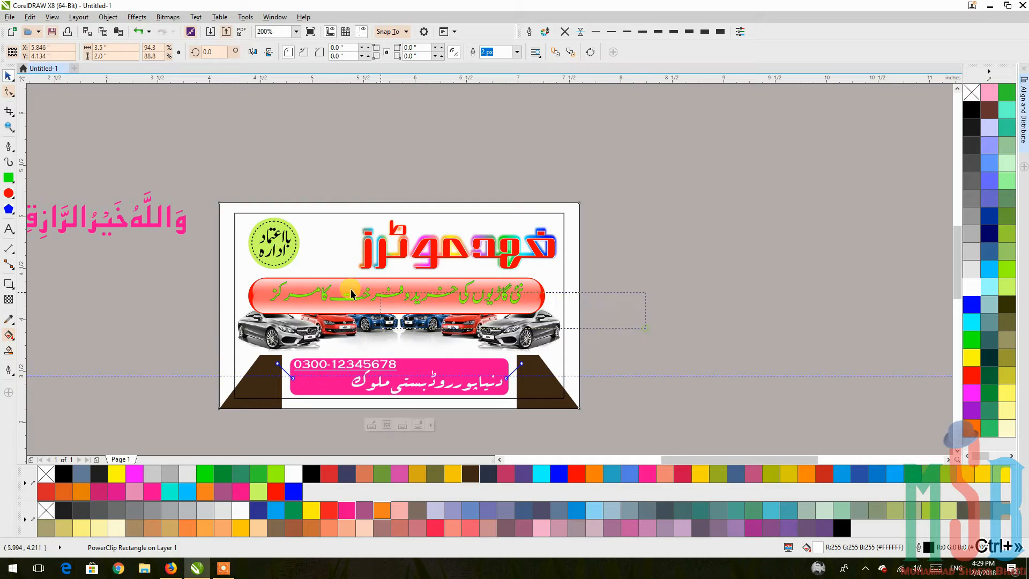
# Shrink the red slogan bar with its text to about 1.92 inches wide and raise it to Y 4.31 inches, above the cars
pyautogui.moveTo(265, 276); pyautogui.dragTo(518, 317)
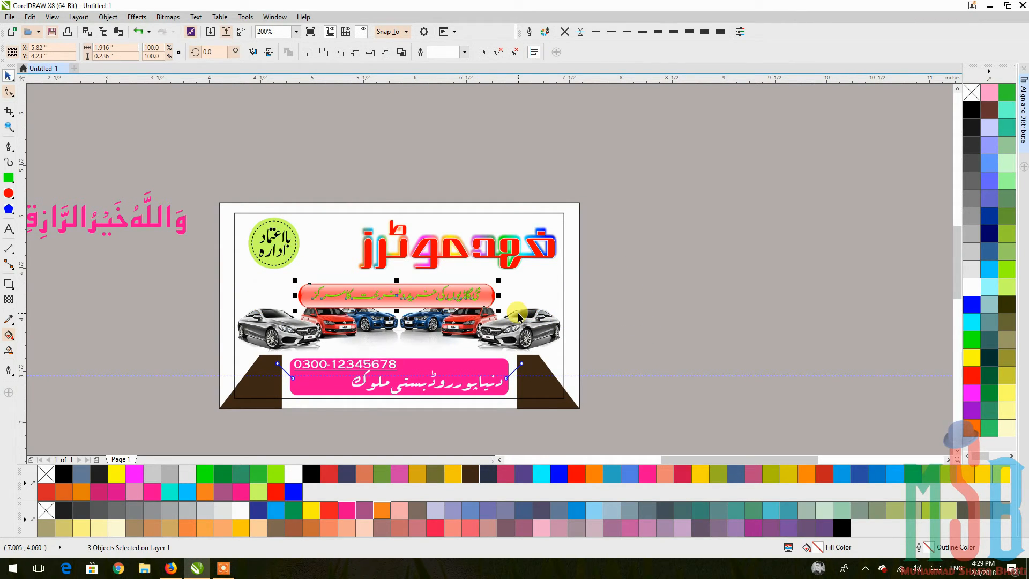
pyautogui.press('Up')
pyautogui.press('Up')
pyautogui.press('Up')
pyautogui.press('Up')
pyautogui.press('Up')
pyautogui.press('Up')
pyautogui.press('Up')
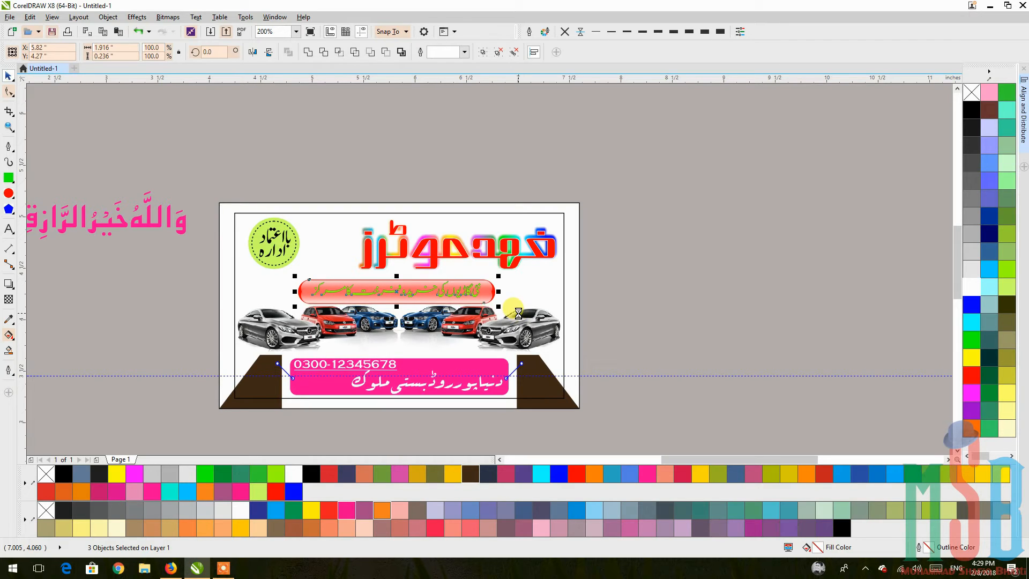
pyautogui.press('Up')
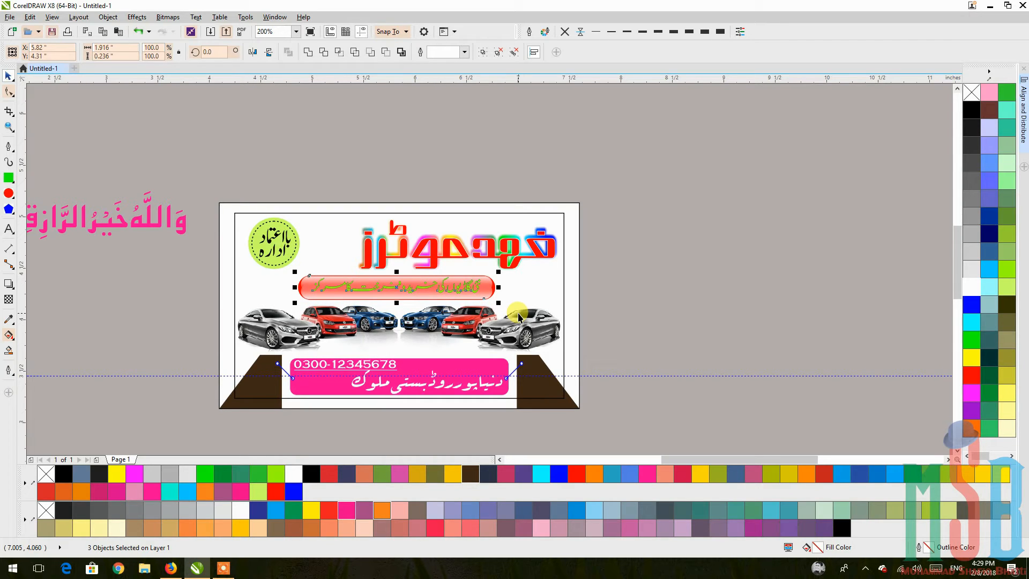
pyautogui.press('Escape')
# Change the fill of the slogan text on the red bar to black
pyautogui.scroll(1, 455, 292)
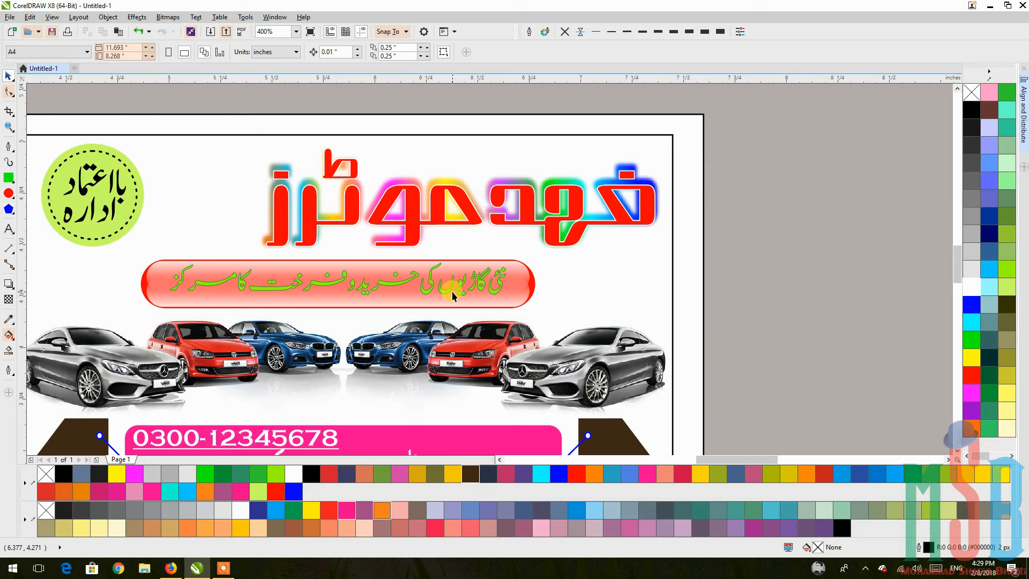
pyautogui.click(445, 290)
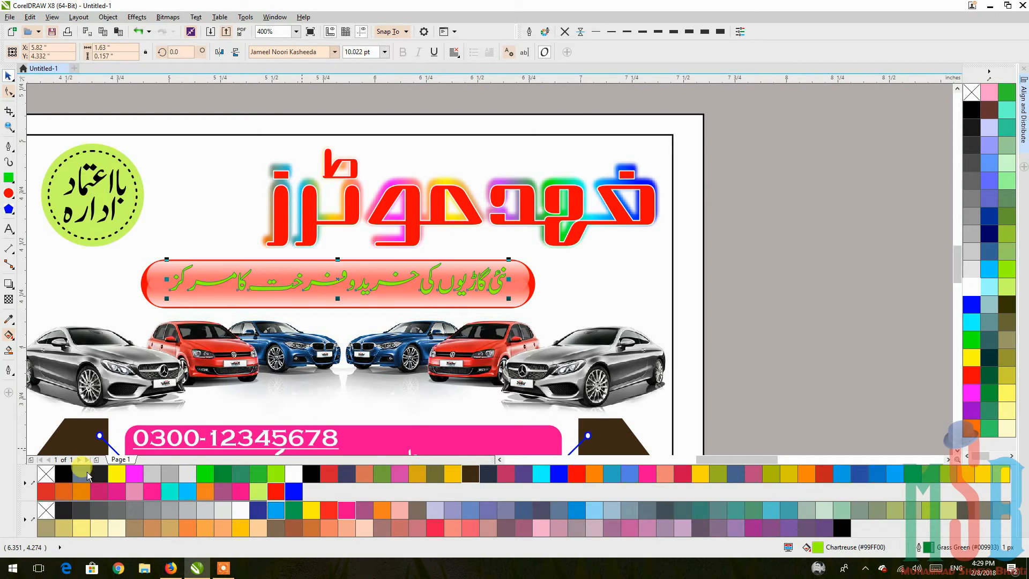
pyautogui.click(65, 473)
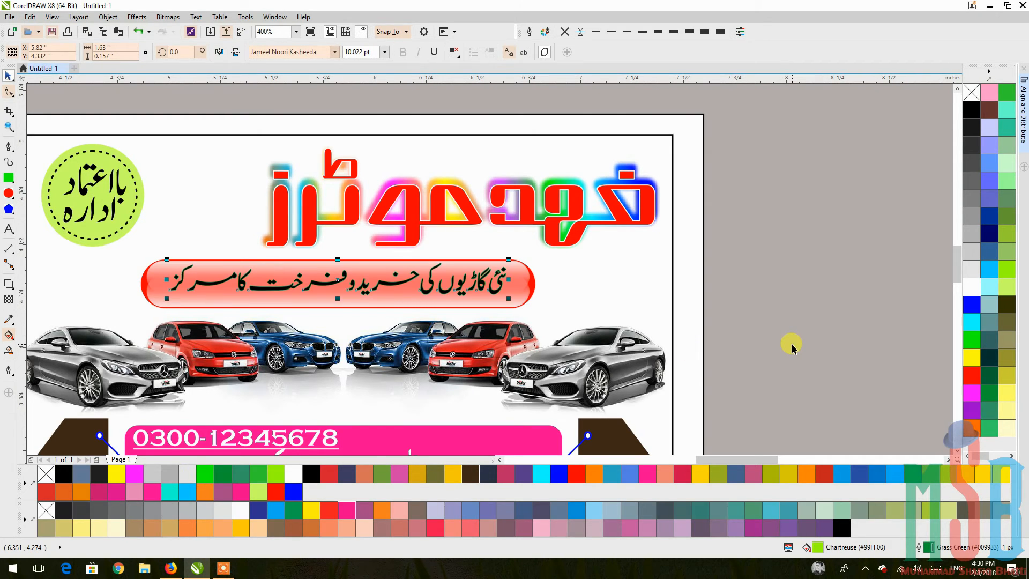
pyautogui.click(498, 289)
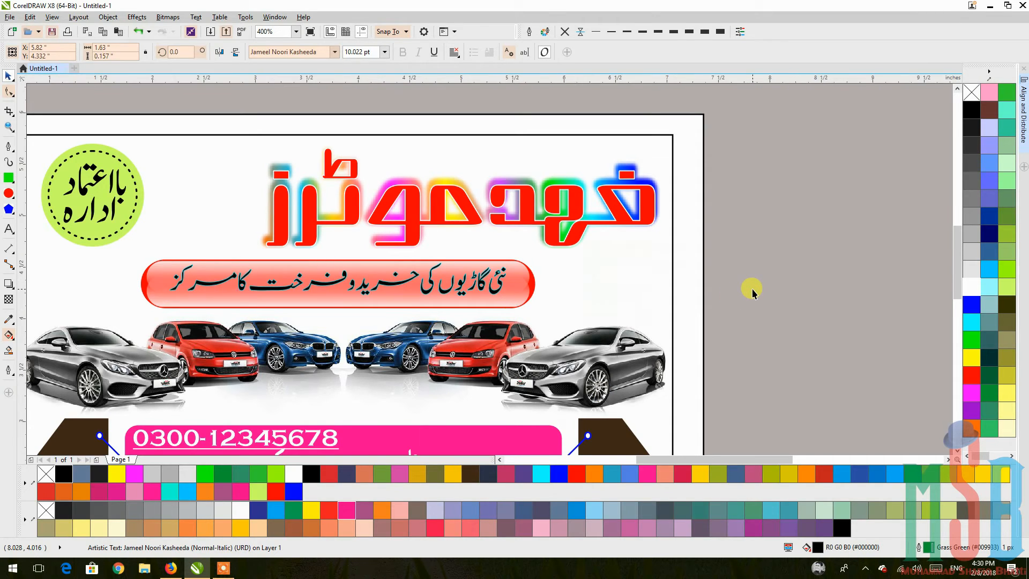
# Remove the outline from the inner margin rectangle of the card
pyautogui.scroll(-2, 752, 290)
pyautogui.moveTo(751, 290); pyautogui.dragTo(619, 287)
pyautogui.click(592, 325)
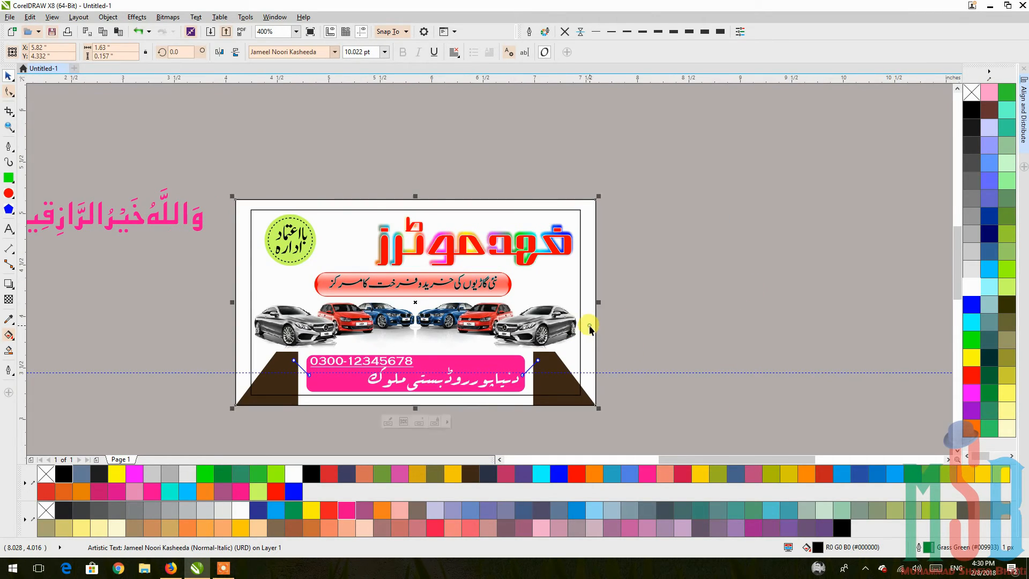
pyautogui.click(671, 317)
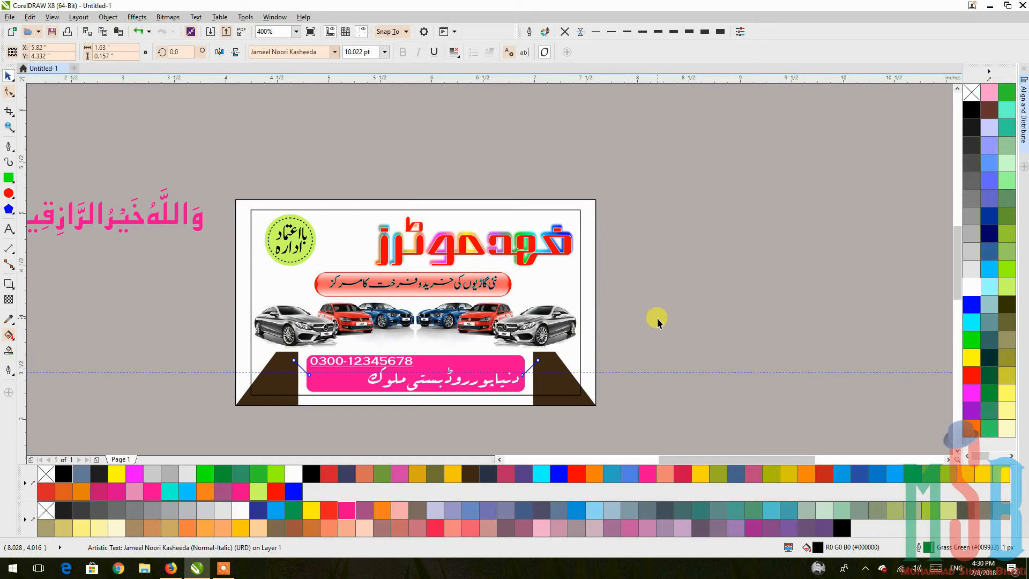
pyautogui.click(580, 328)
pyautogui.click(563, 35)
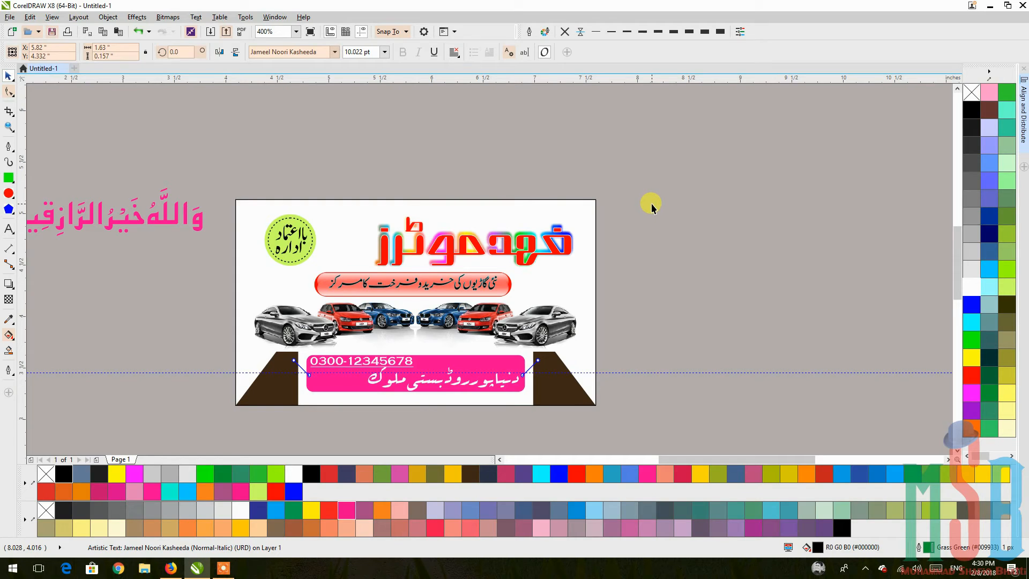
# Move the whole lime badge down and slightly left, beside the slogan bar and just above the silver car
pyautogui.moveTo(208, 162); pyautogui.dragTo(320, 288)
pyautogui.moveTo(299, 248); pyautogui.dragTo(285, 283)
pyautogui.click(182, 284)
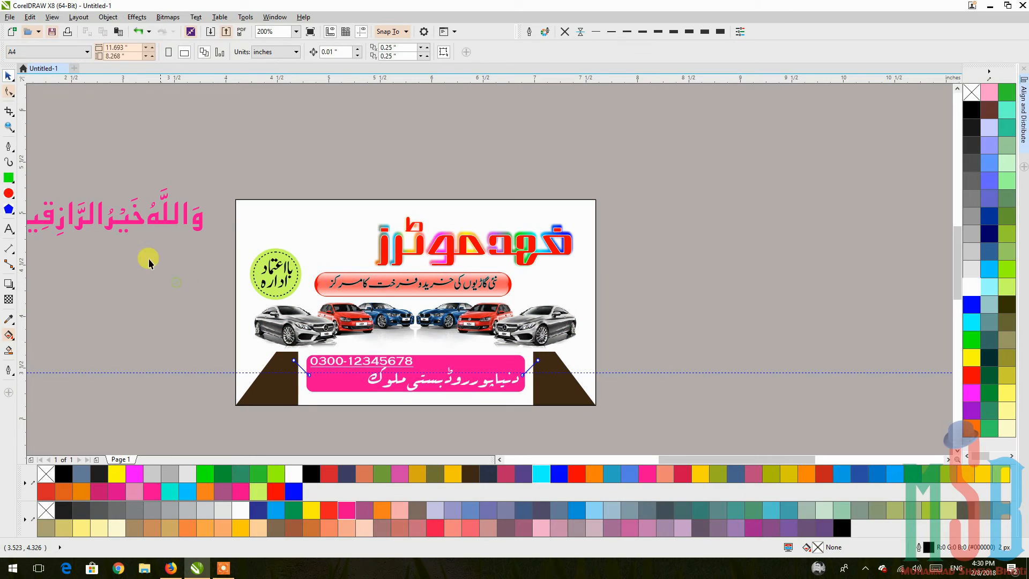
# Place the pink Arabic verse on the card above the lime badge, scaled to about 1.16 inches wide
pyautogui.click(137, 228)
pyautogui.moveTo(206, 235); pyautogui.dragTo(305, 231)
pyautogui.scroll(2, 276, 218)
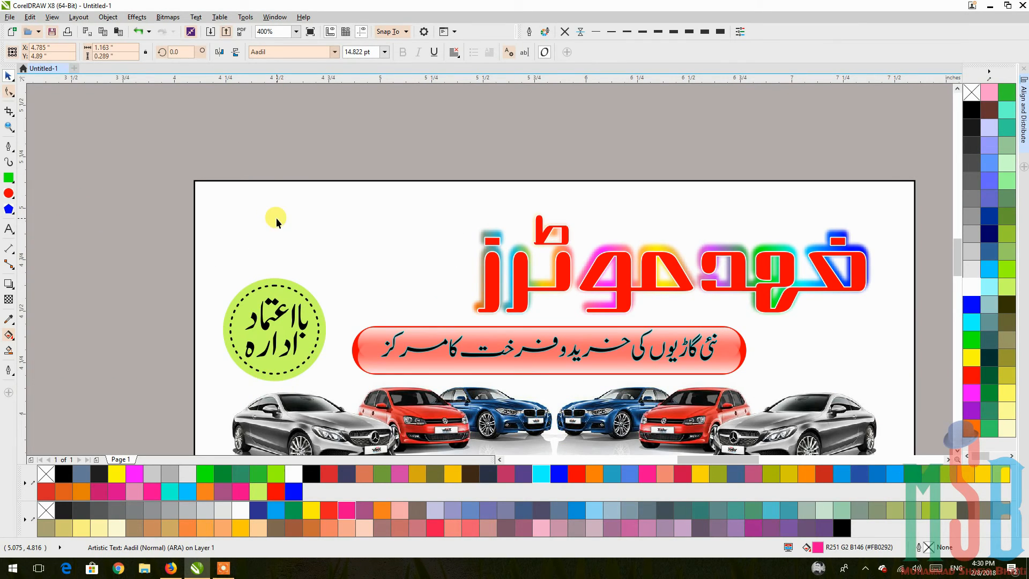
pyautogui.click(163, 223)
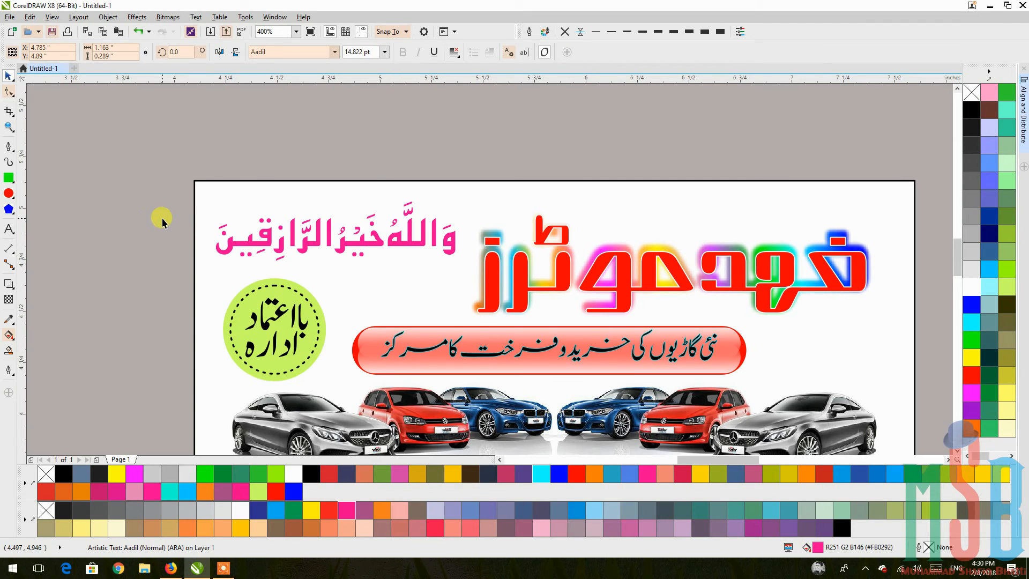
# Draw a rectangle about 1.36 × 0.29 inches over the Arabic verse, with an amber yellow fill and no outline
pyautogui.moveTo(182, 199); pyautogui.dragTo(462, 261)
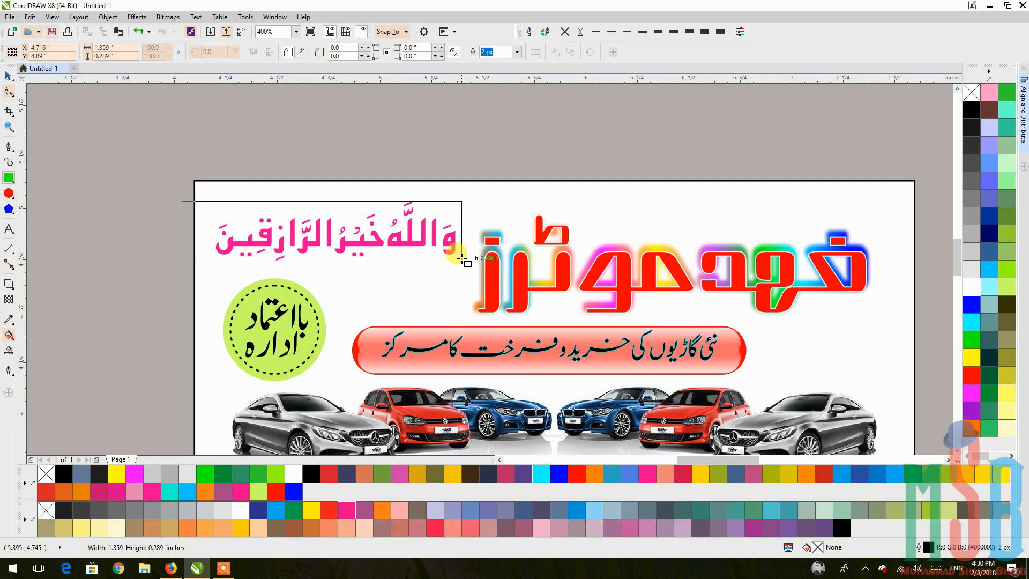
pyautogui.click(452, 473)
pyautogui.click(564, 32)
# PowerClip the amber yellow rectangle inside the card background so it sits behind the Arabic verse
pyautogui.rightClick(365, 215)
pyautogui.click(378, 220)
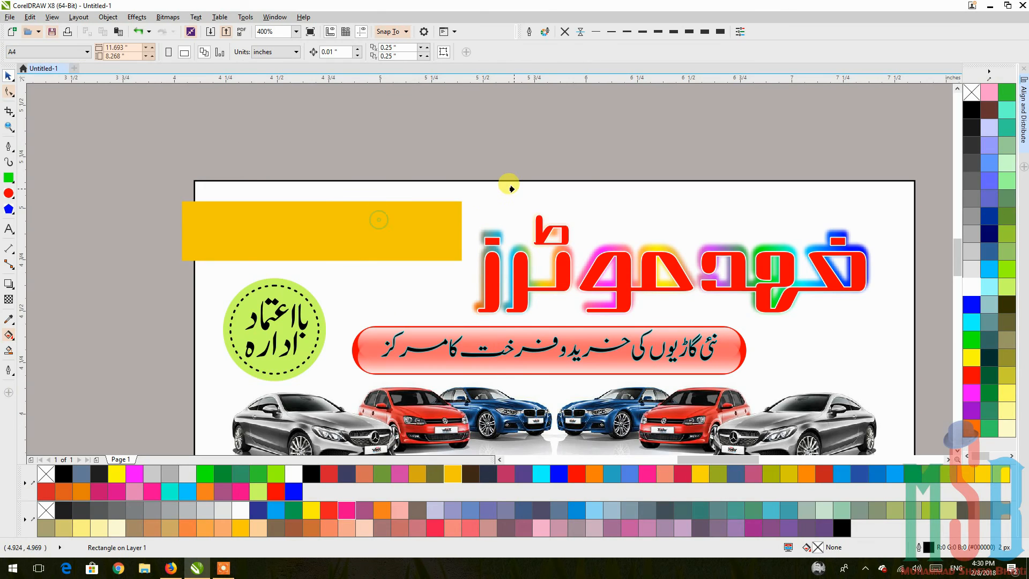
pyautogui.click(479, 180)
pyautogui.click(418, 160)
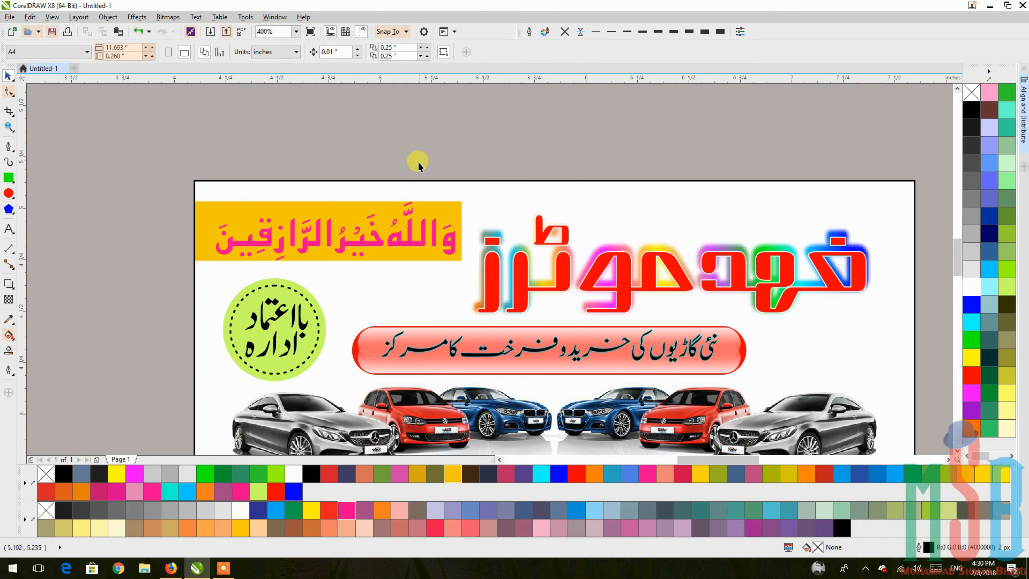
# Fill the Arabic verse white and shrink it to about 1.05 inches wide, positioned within the amber yellow banner
pyautogui.click(374, 243)
pyautogui.click(293, 473)
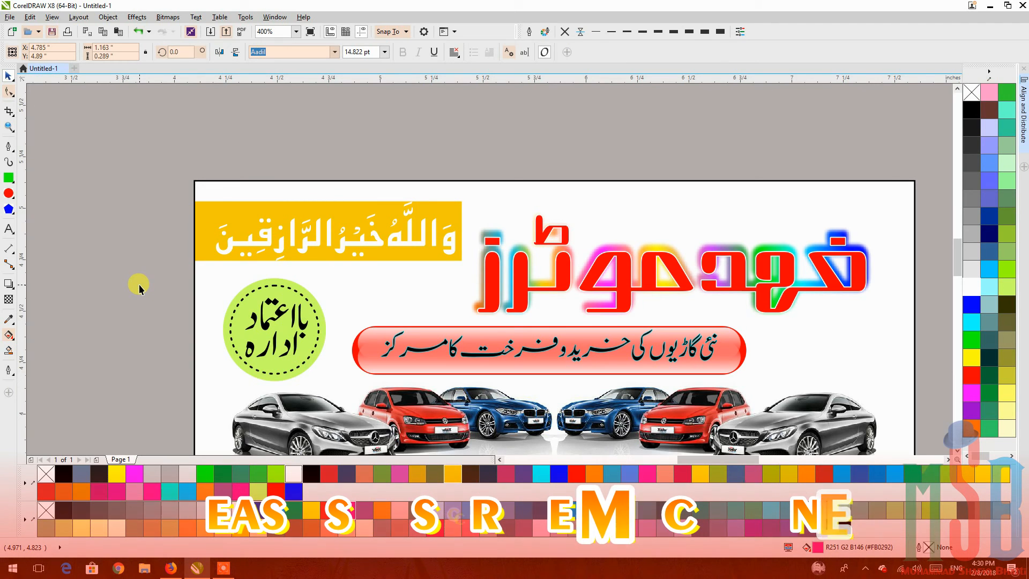
pyautogui.click(236, 217)
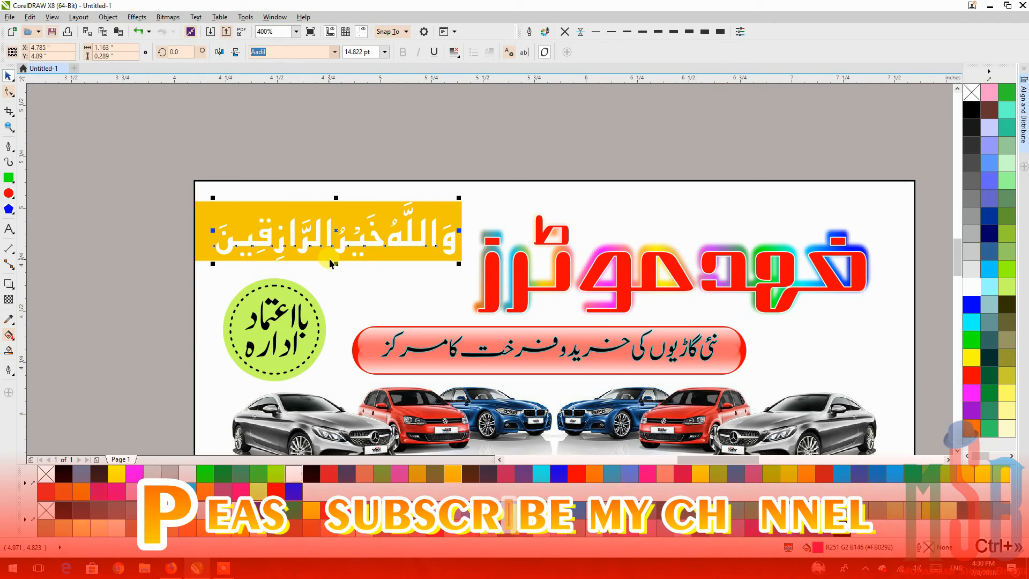
pyautogui.moveTo(458, 263); pyautogui.dragTo(435, 260)
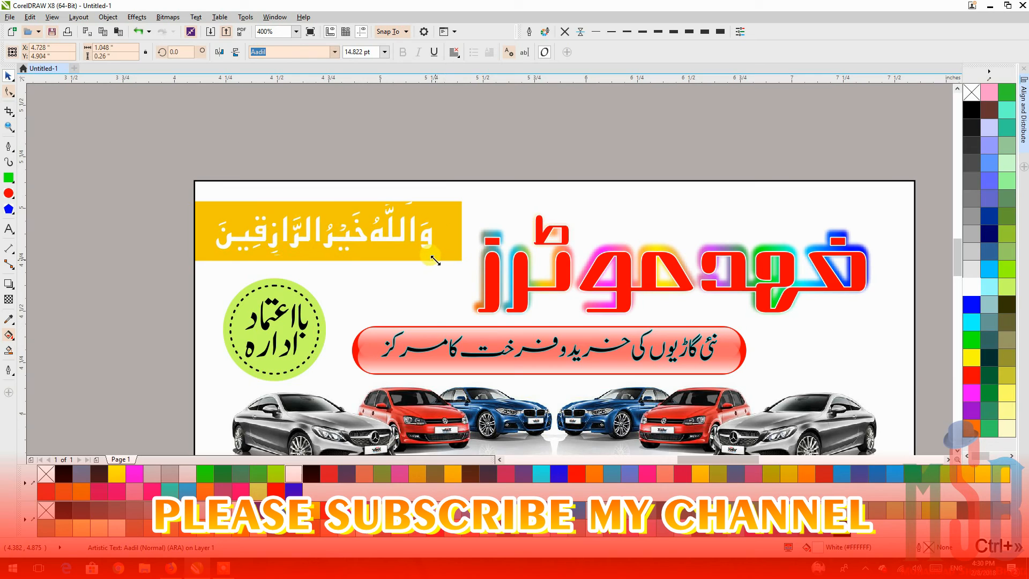
pyautogui.scroll(2, 376, 236)
pyautogui.moveTo(377, 238); pyautogui.dragTo(392, 247)
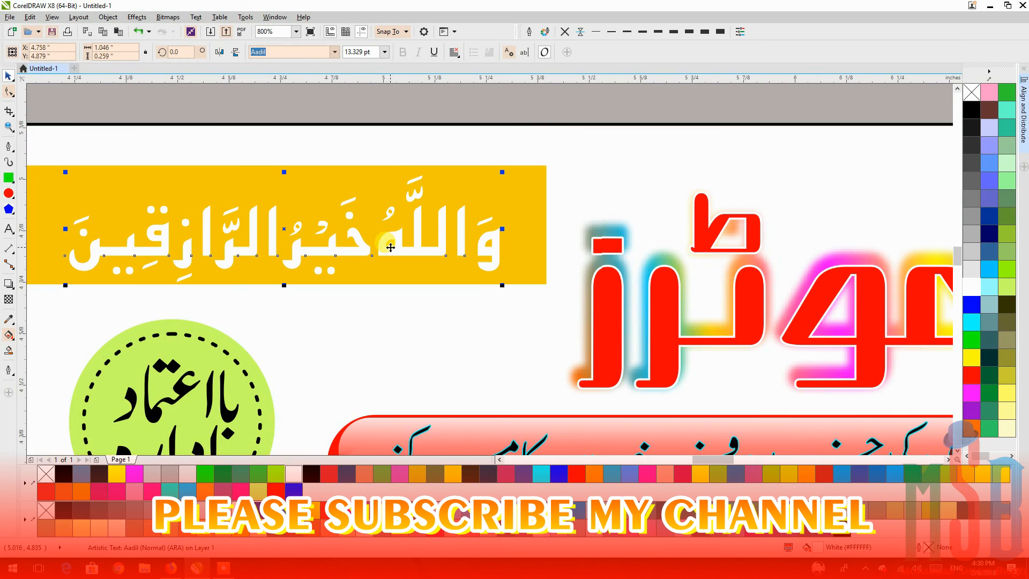
# Remove the black outline from the card's background rectangle
pyautogui.scroll(-1, 390, 247)
pyautogui.click(167, 247)
pyautogui.scroll(-1, 187, 256)
pyautogui.moveTo(195, 266); pyautogui.dragTo(206, 239)
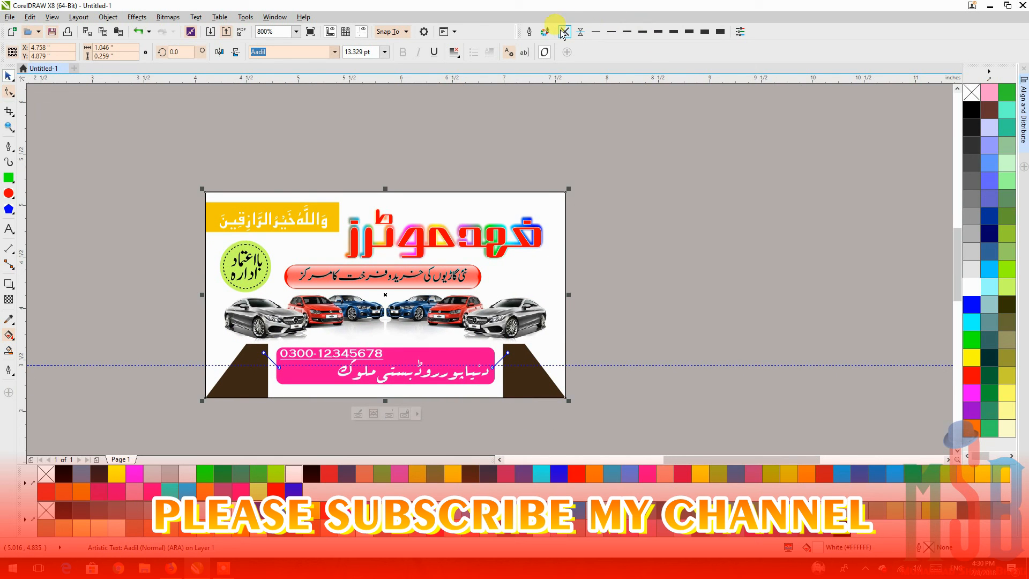
pyautogui.scroll(-1, 624, 181)
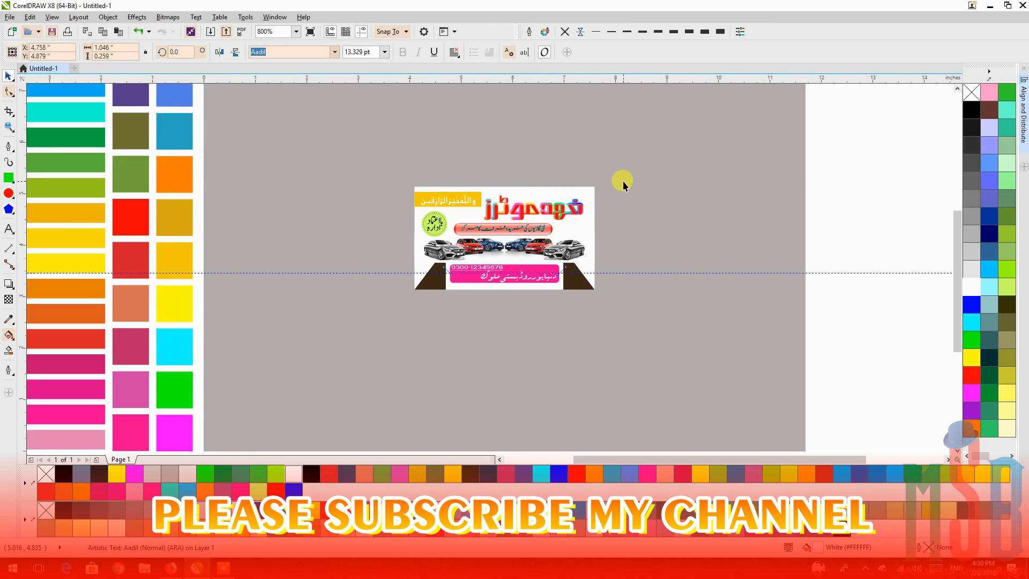
pyautogui.moveTo(623, 181); pyautogui.dragTo(581, 174)
# Zoom in on the whole card to review the finished layout
pyautogui.scroll(1, 449, 205)
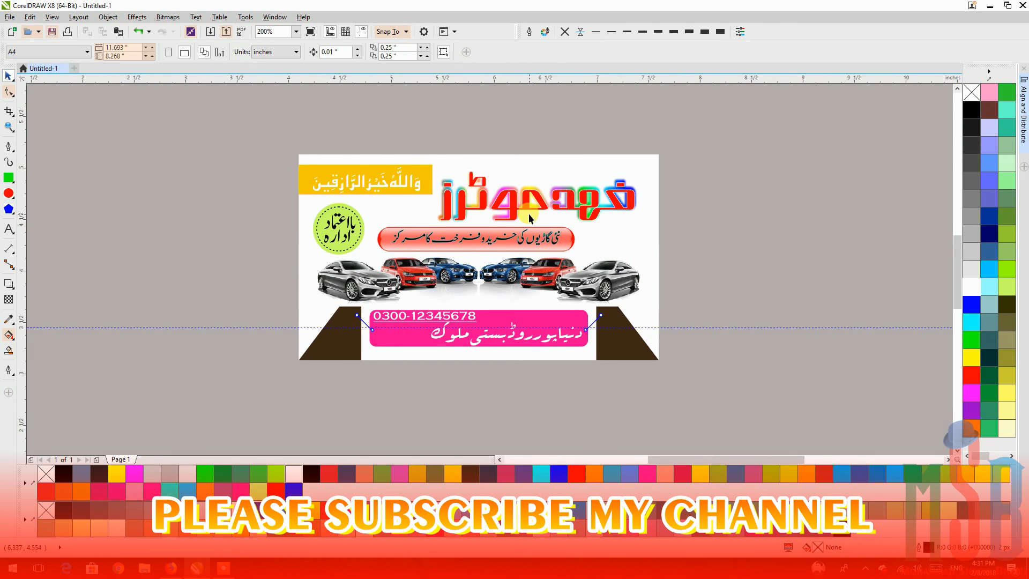
pyautogui.moveTo(528, 215); pyautogui.dragTo(515, 218)
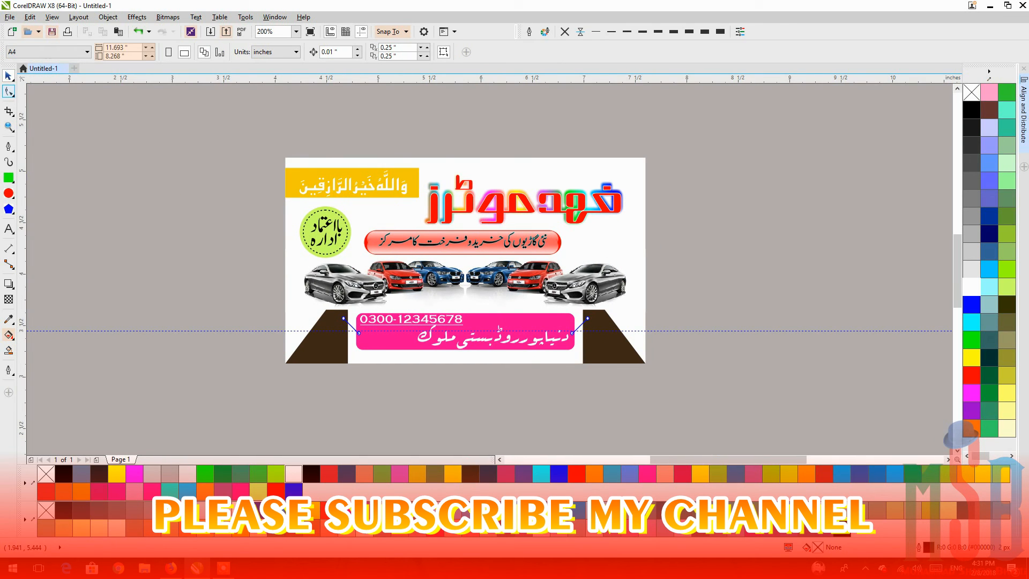
pyautogui.click(9, 127)
pyautogui.moveTo(299, 176); pyautogui.dragTo(648, 369)
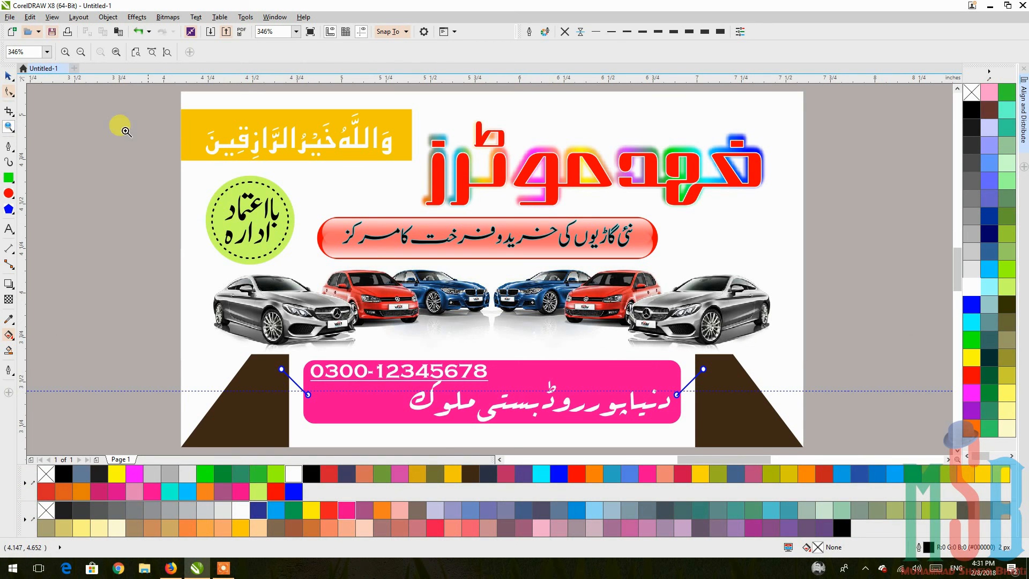
pyautogui.click(7, 78)
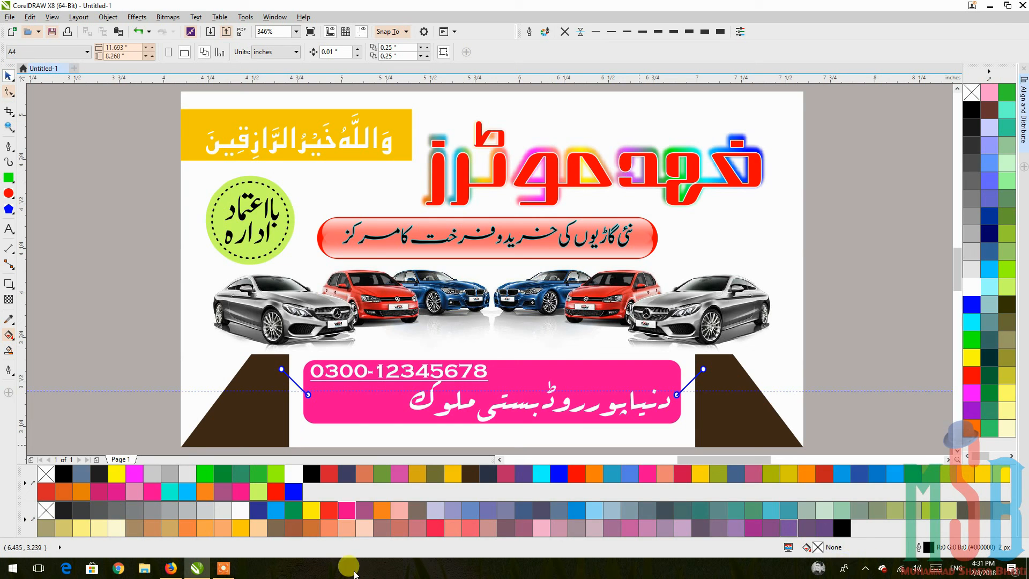
pyautogui.click(224, 569)
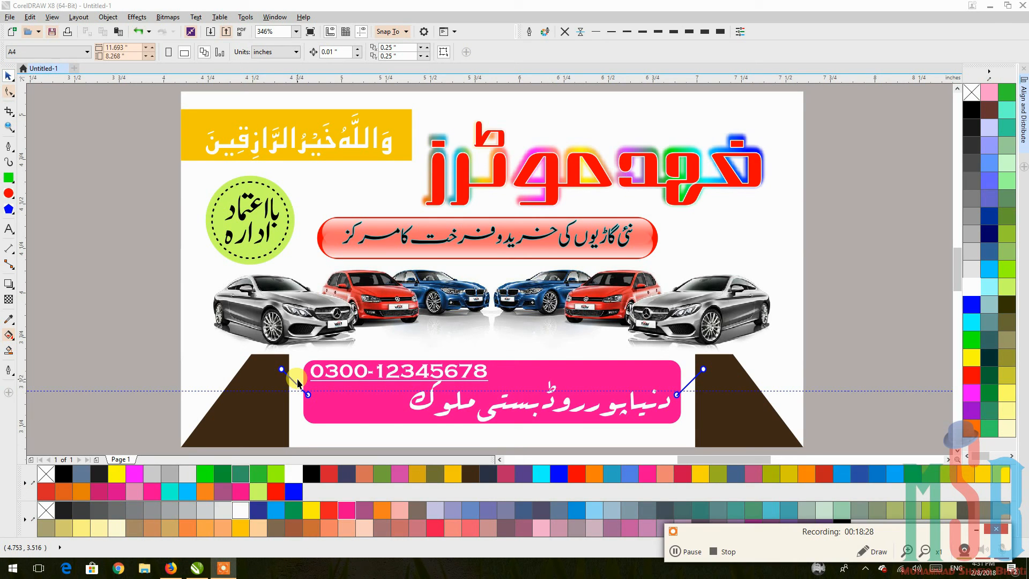